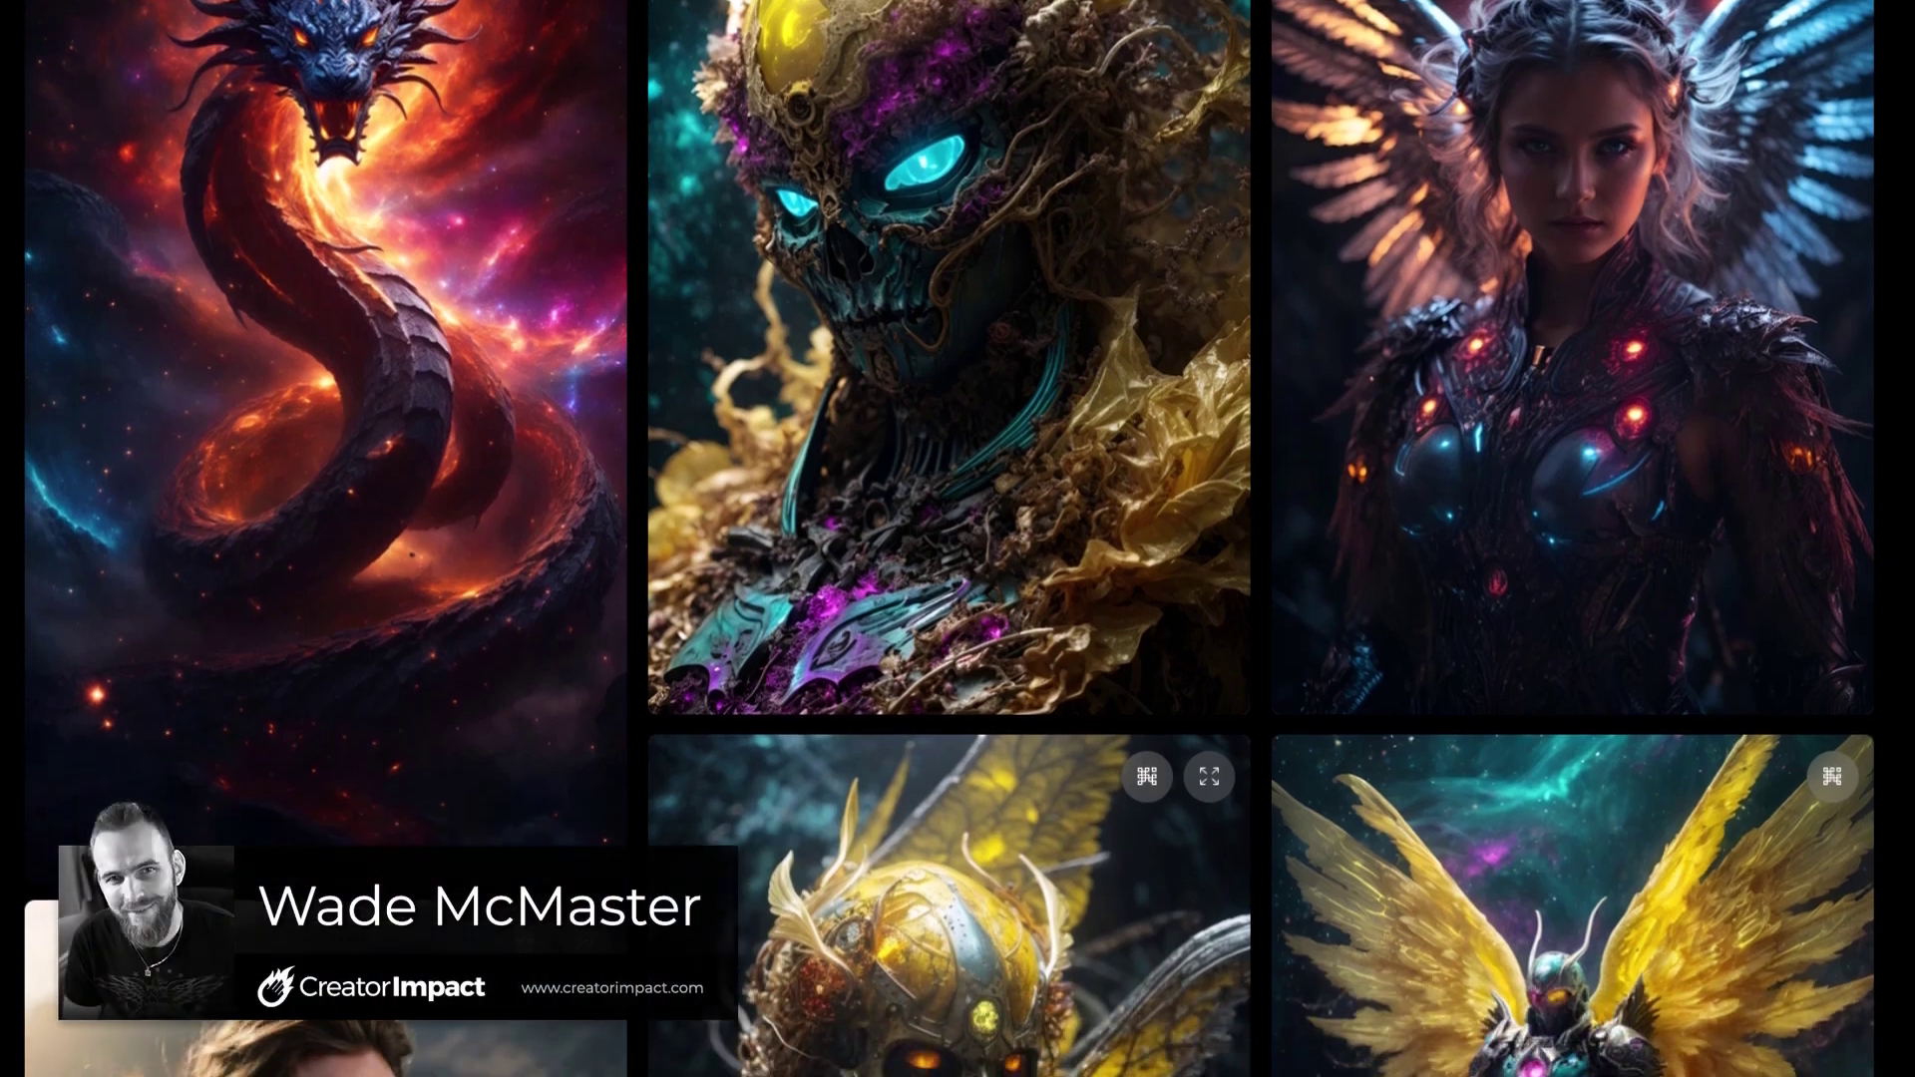
Browse through the gallery of AI-generated images
{"action": "scroll", "coordinate": [958, 539], "scroll_direction": "down", "scroll_amount": 2}
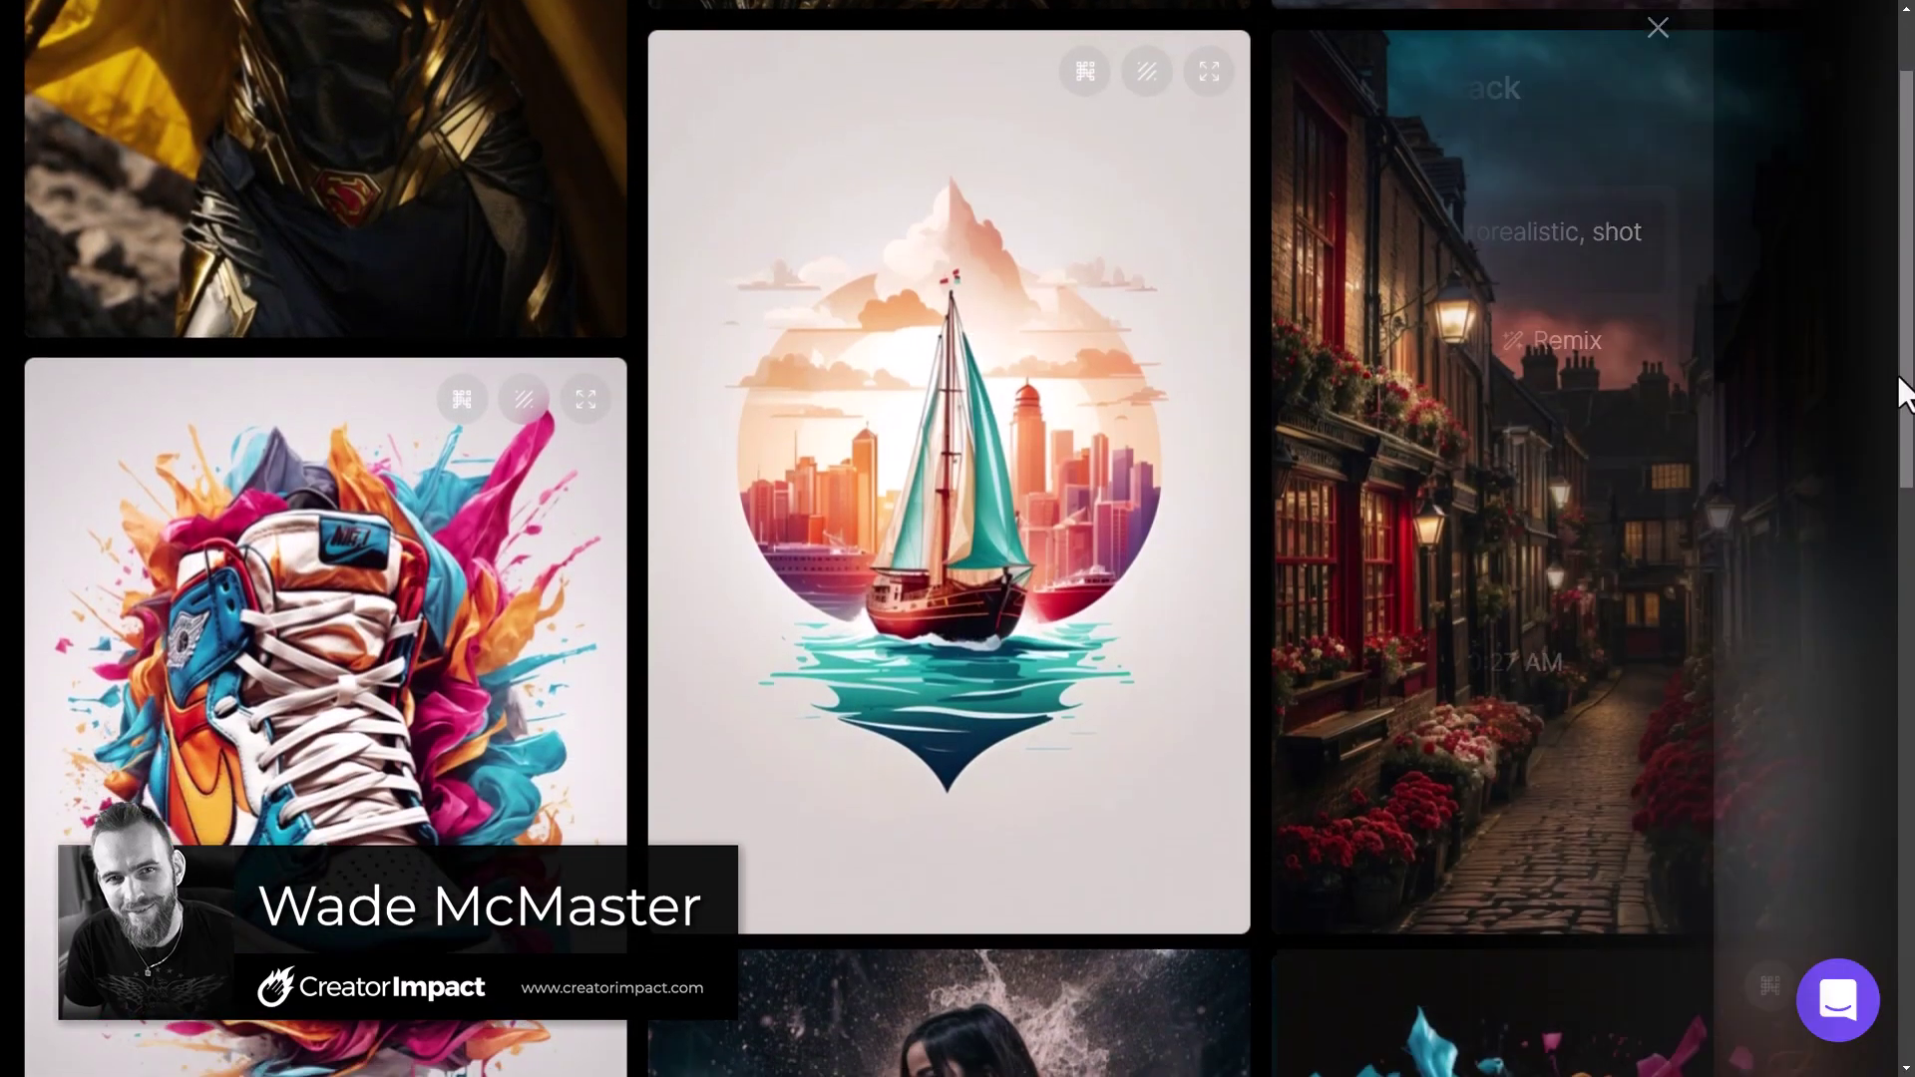
{"action": "scroll", "coordinate": [958, 539], "scroll_direction": "down", "scroll_amount": 6}
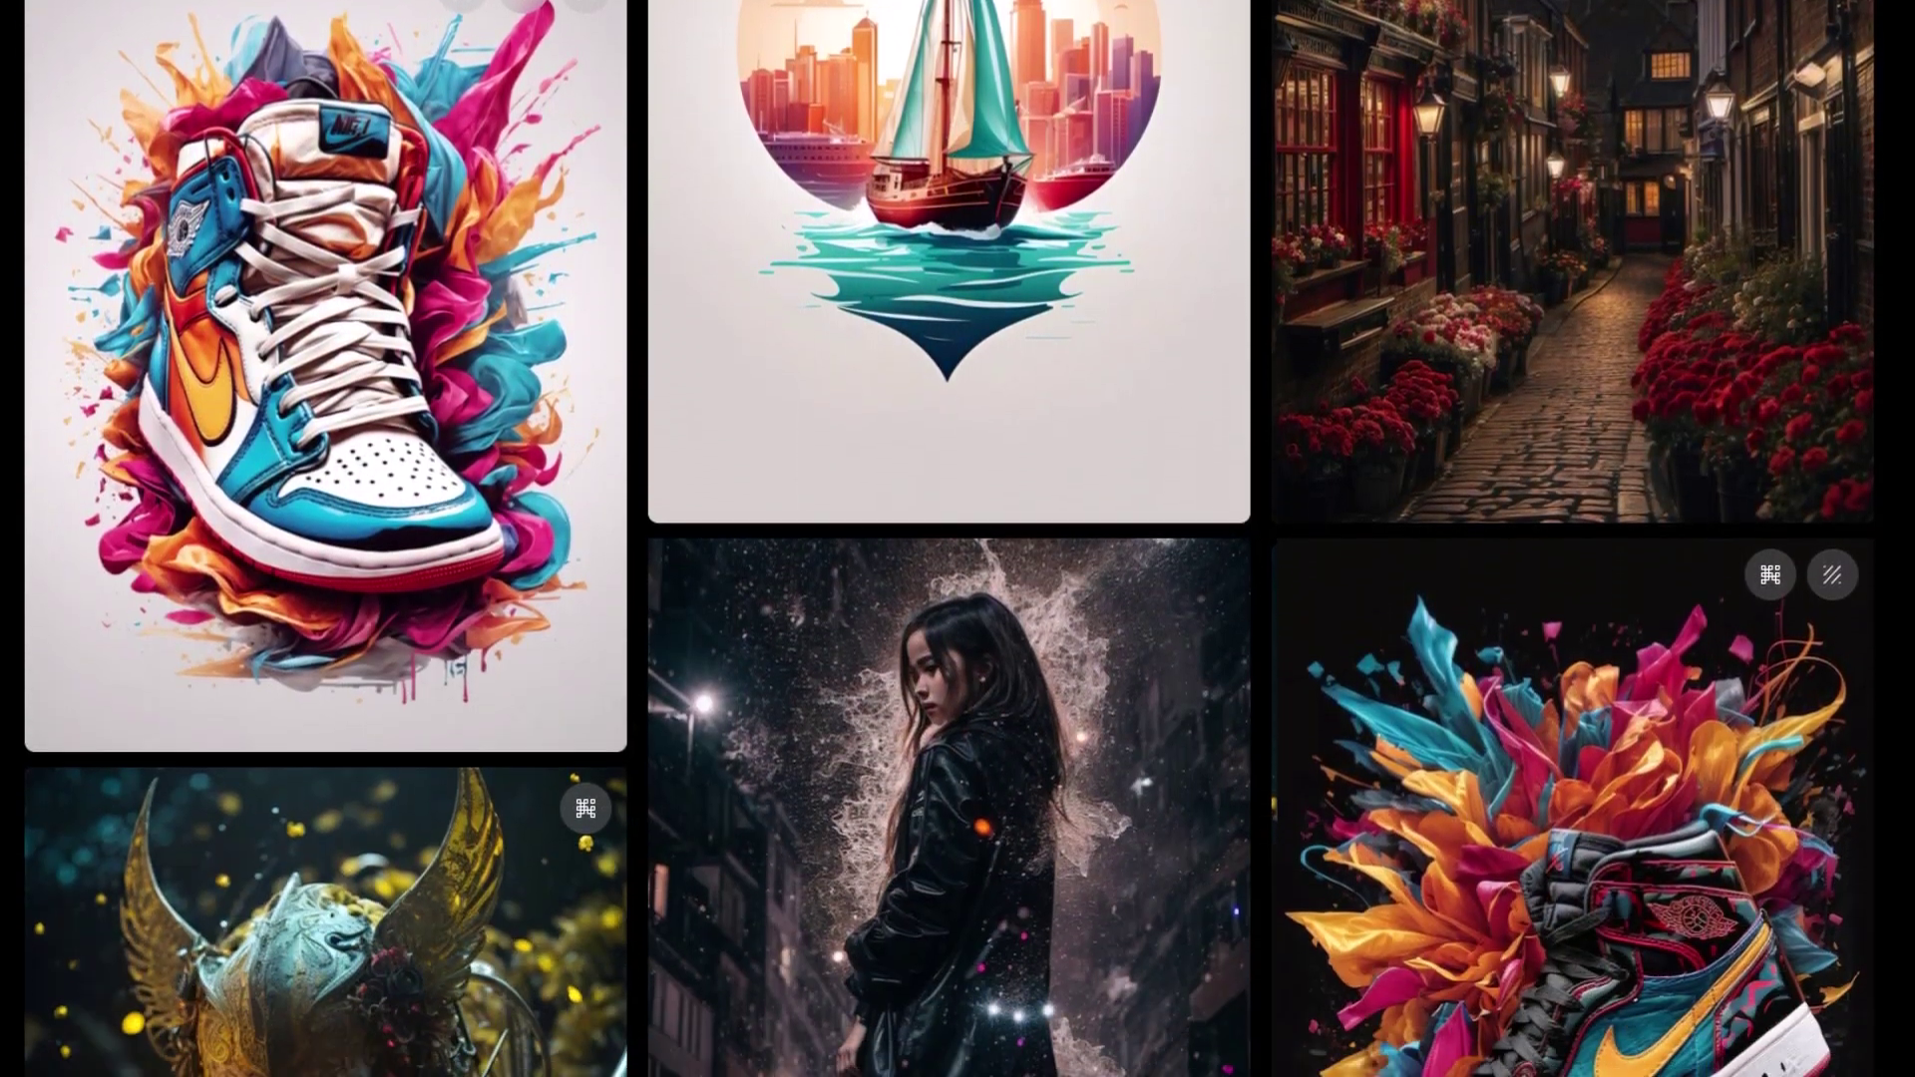
{"action": "scroll", "coordinate": [958, 538], "scroll_direction": "down", "scroll_amount": 8}
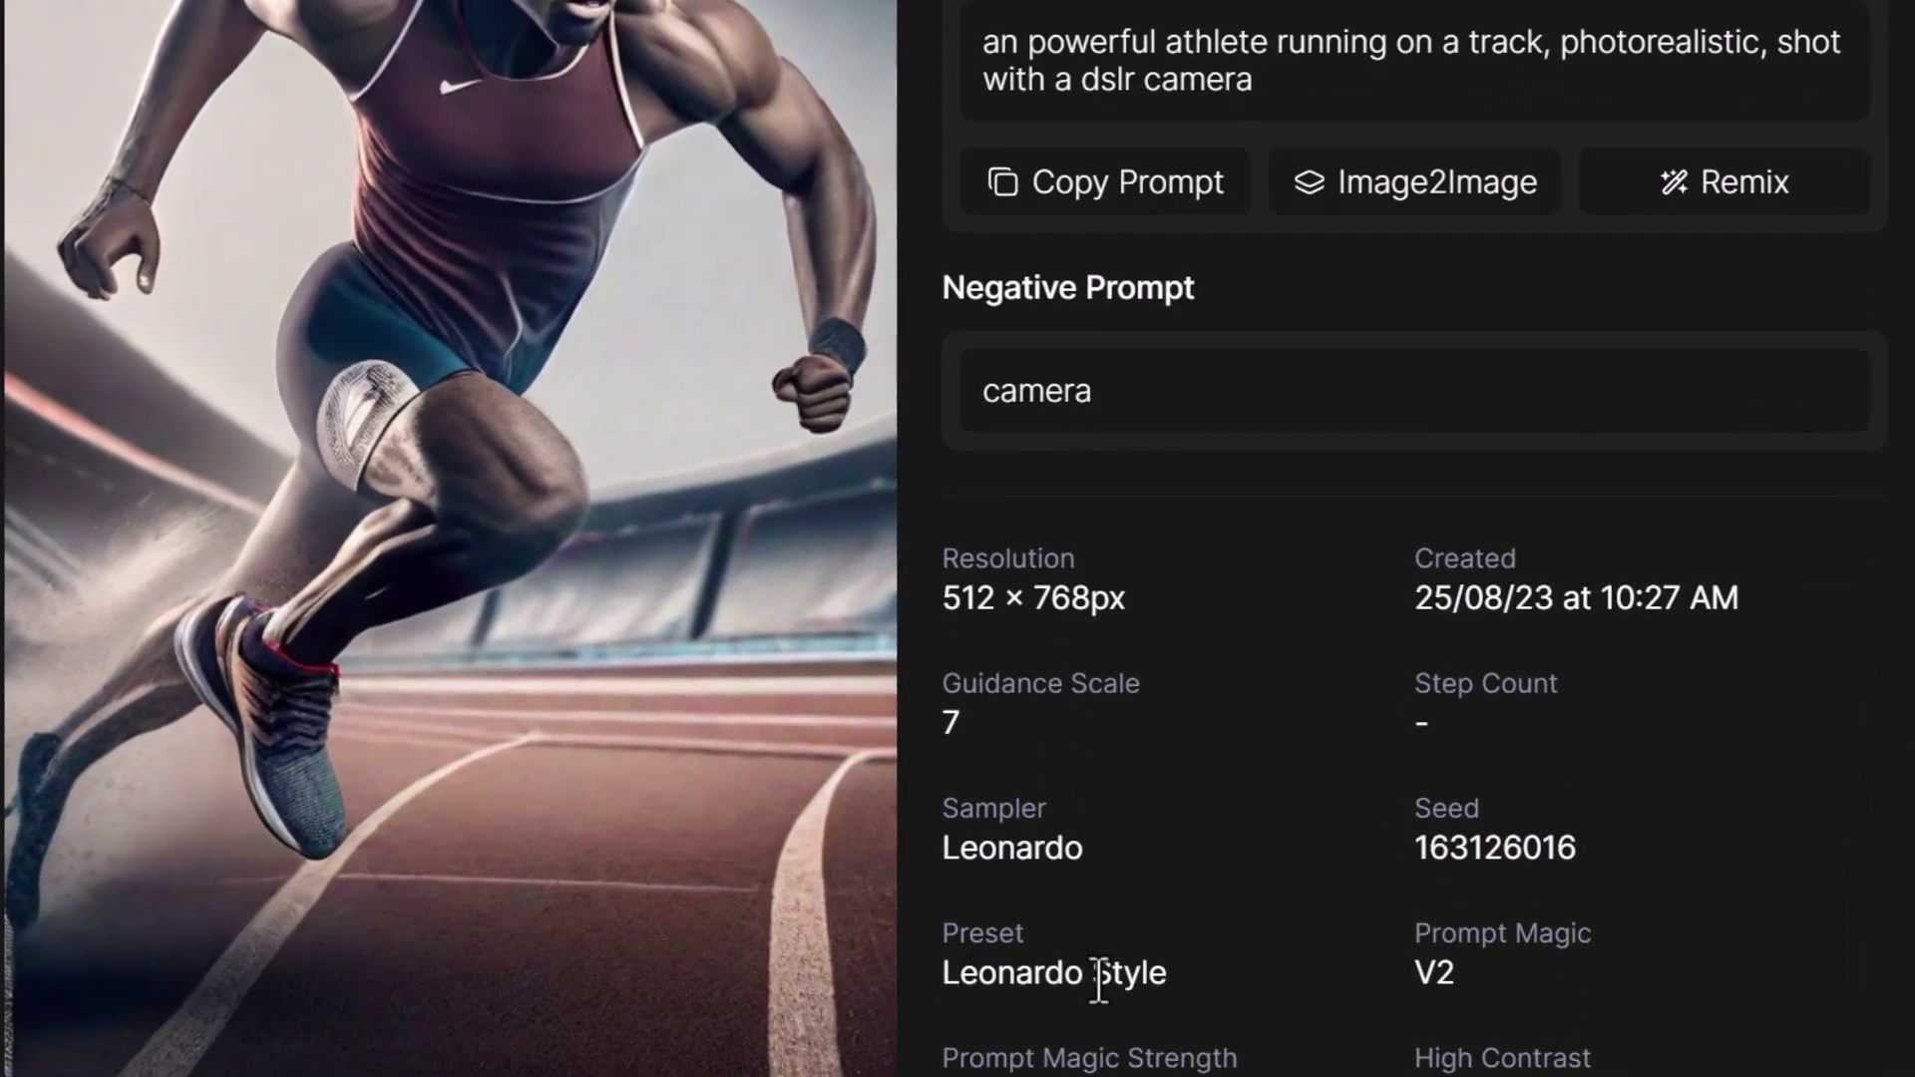
Review the prompt, negative prompt, generation settings and finetuned model of the different running athlete images
{"action": "scroll", "coordinate": [1098, 976], "scroll_direction": "up", "scroll_amount": 3}
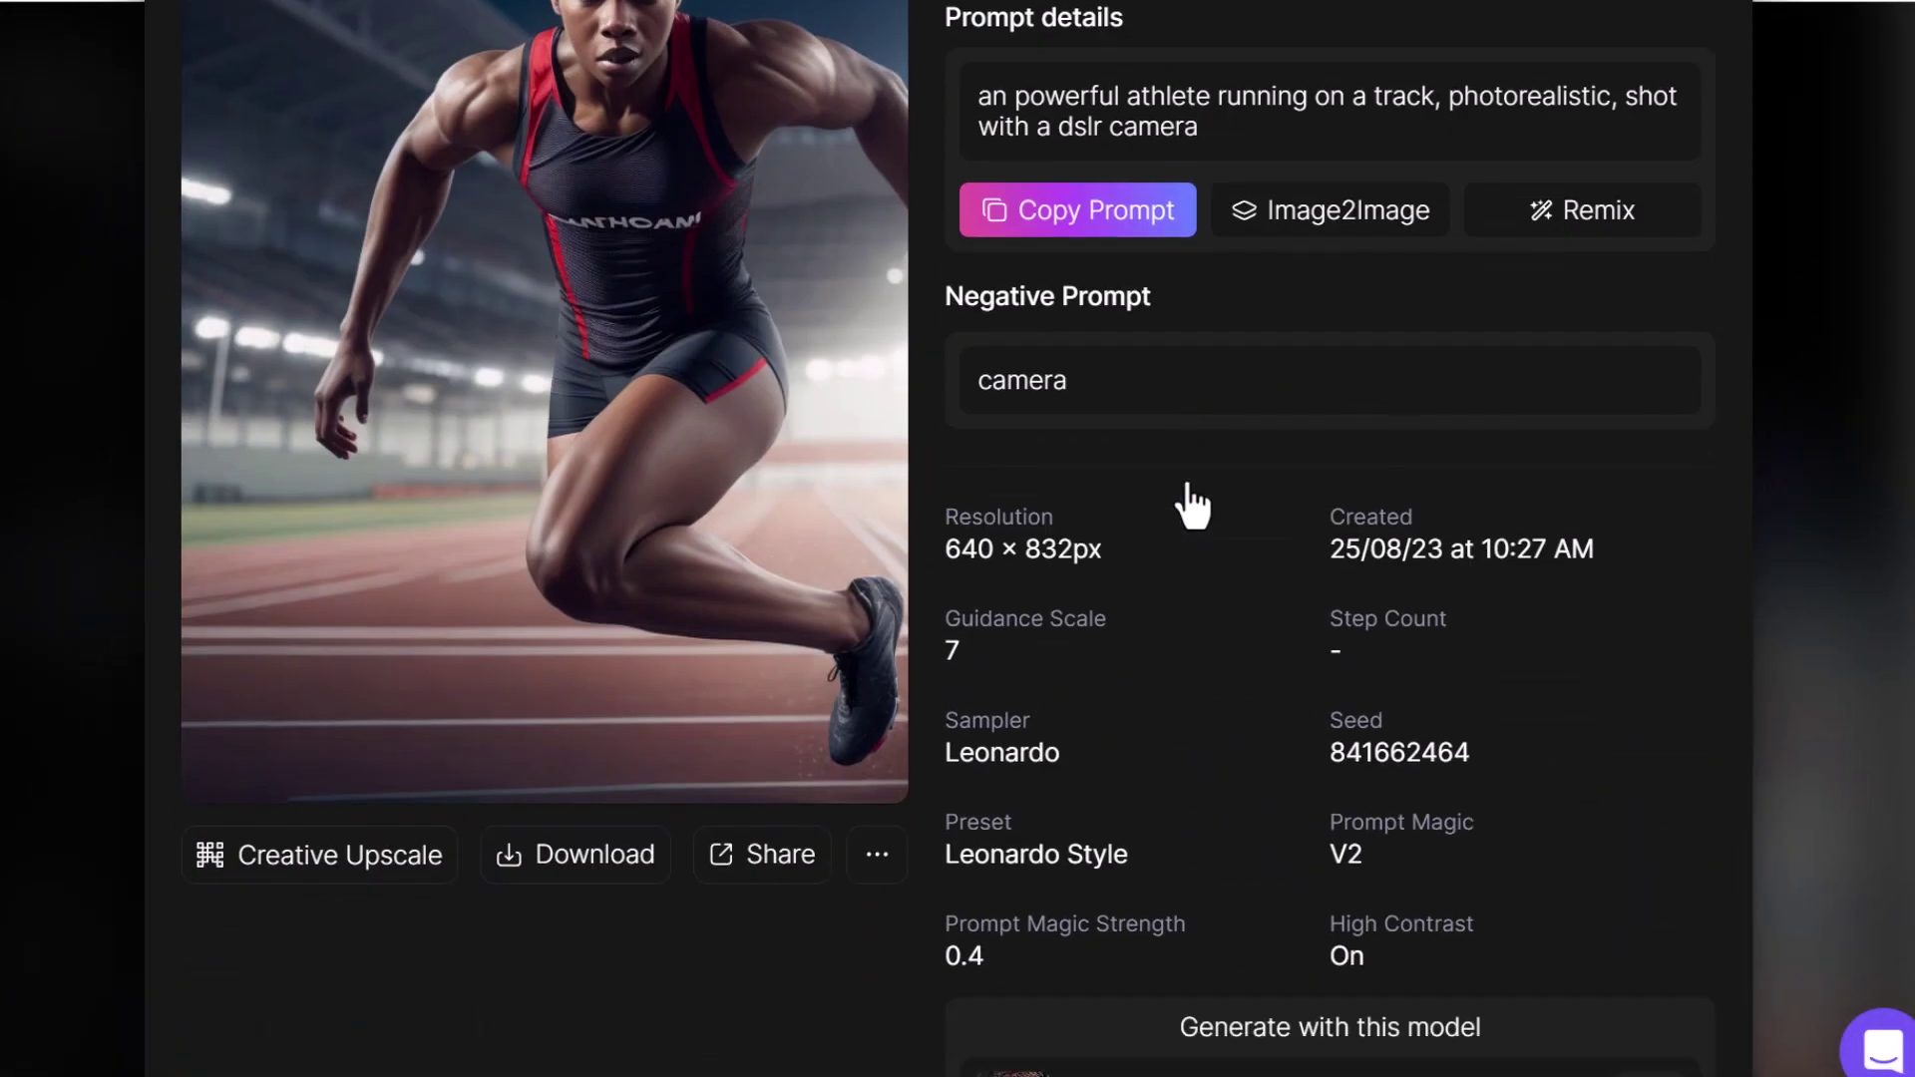
{"action": "scroll", "coordinate": [1193, 506], "scroll_direction": "down", "scroll_amount": 3}
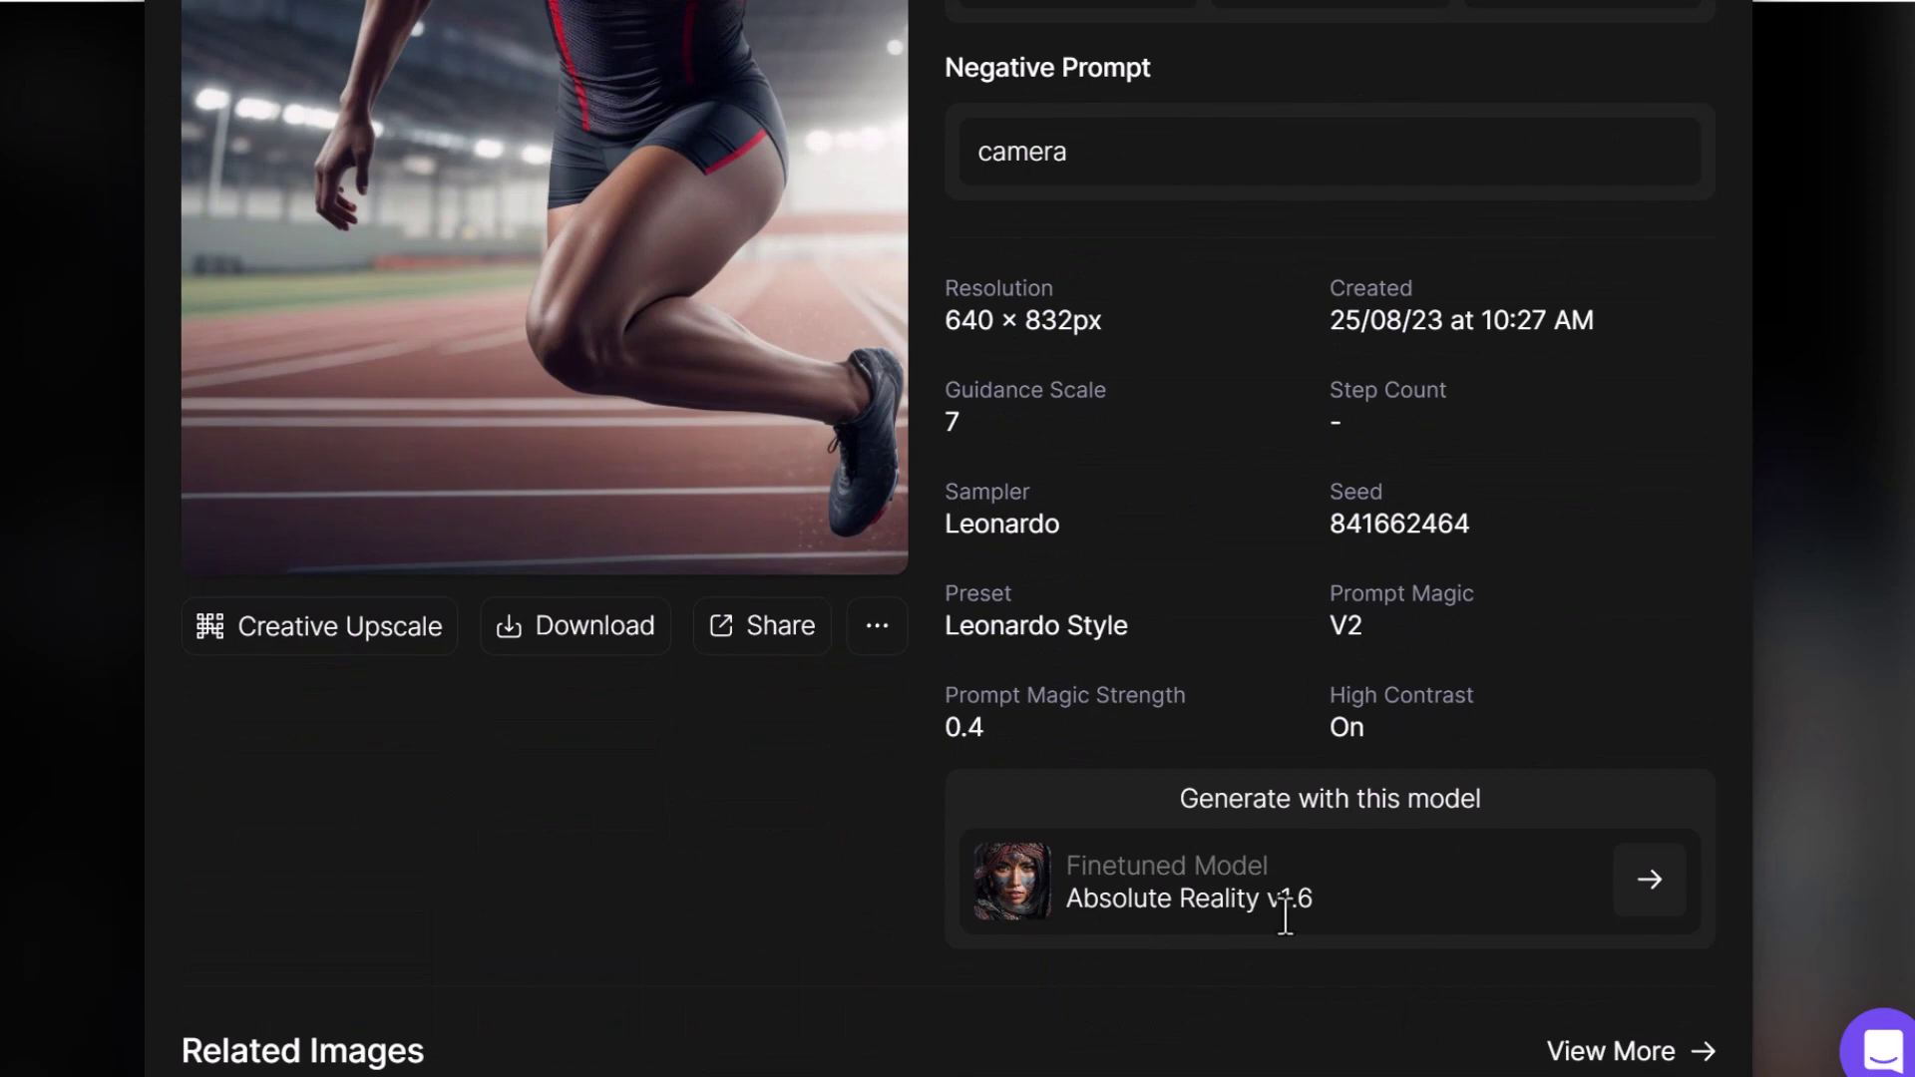
{"action": "scroll", "coordinate": [1286, 916], "scroll_direction": "up", "scroll_amount": 5}
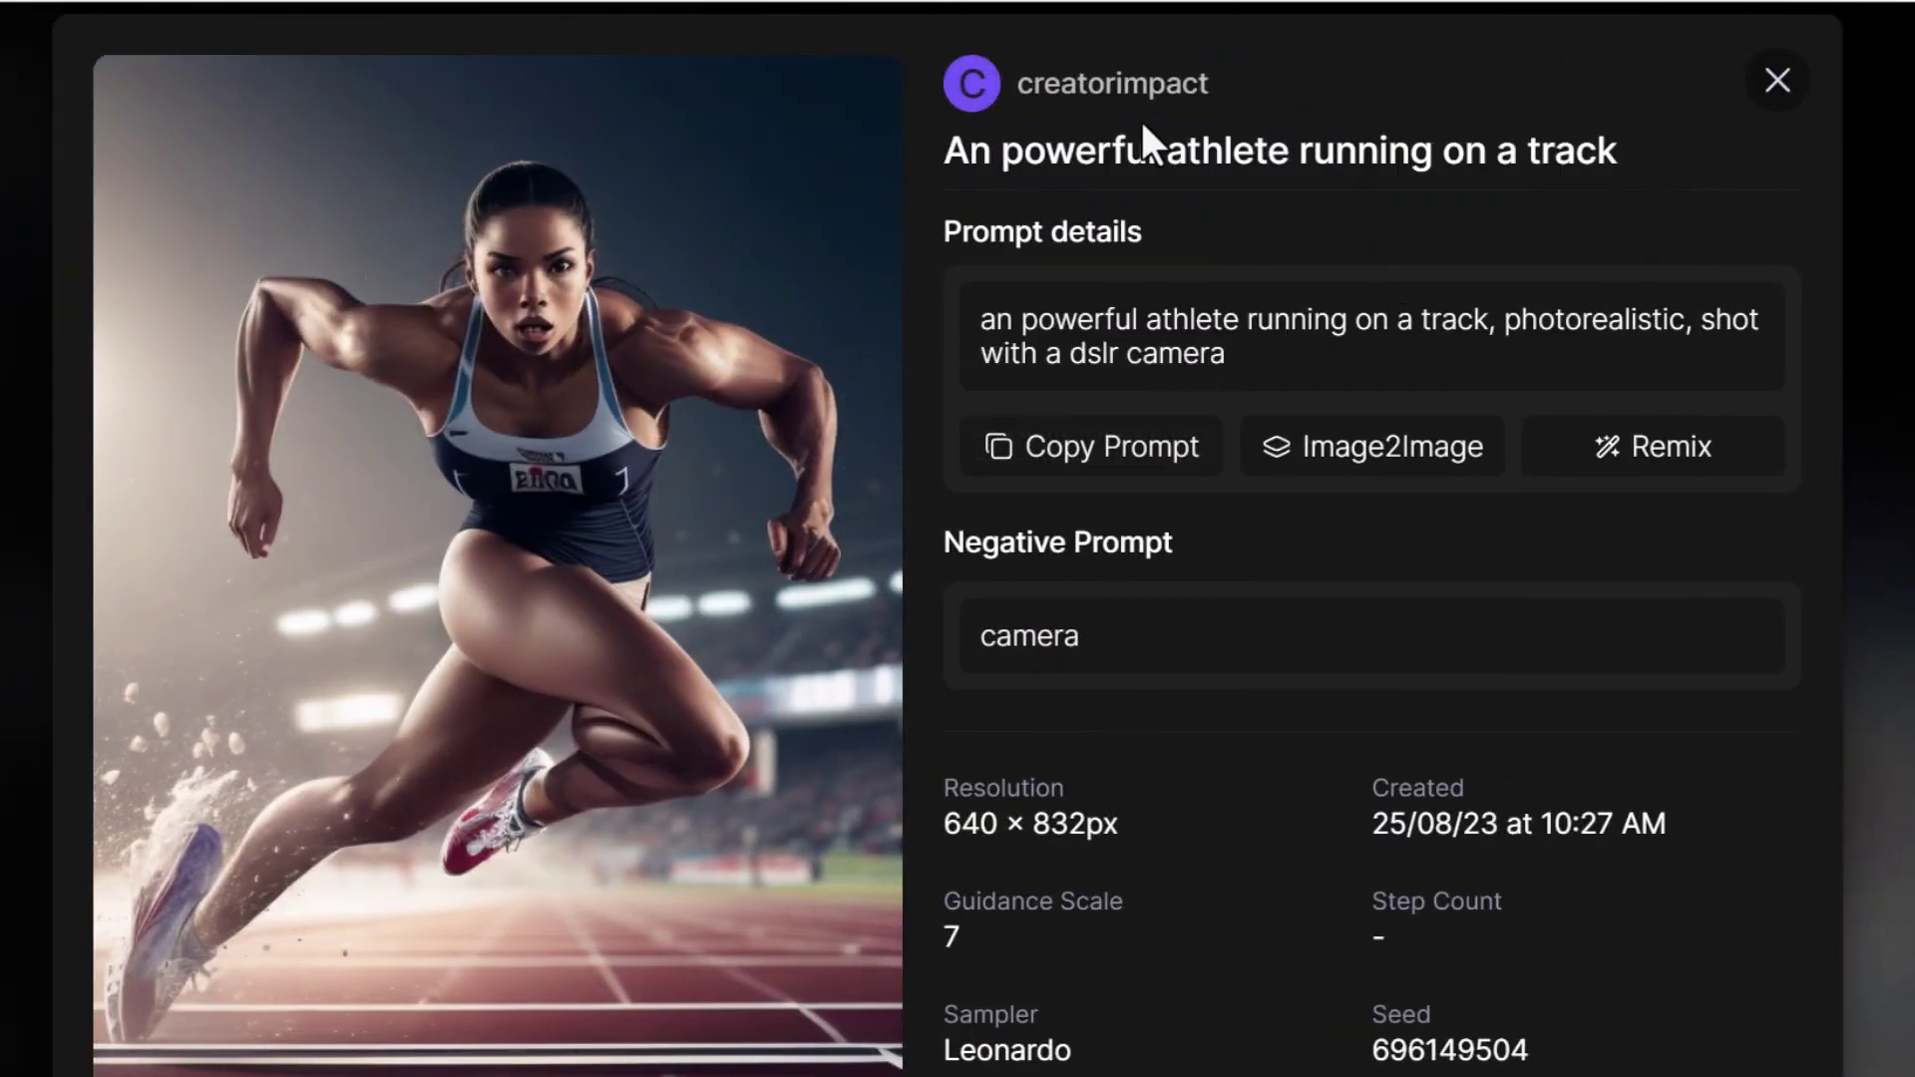
{"action": "scroll", "coordinate": [1397, 599], "scroll_direction": "down", "scroll_amount": 3}
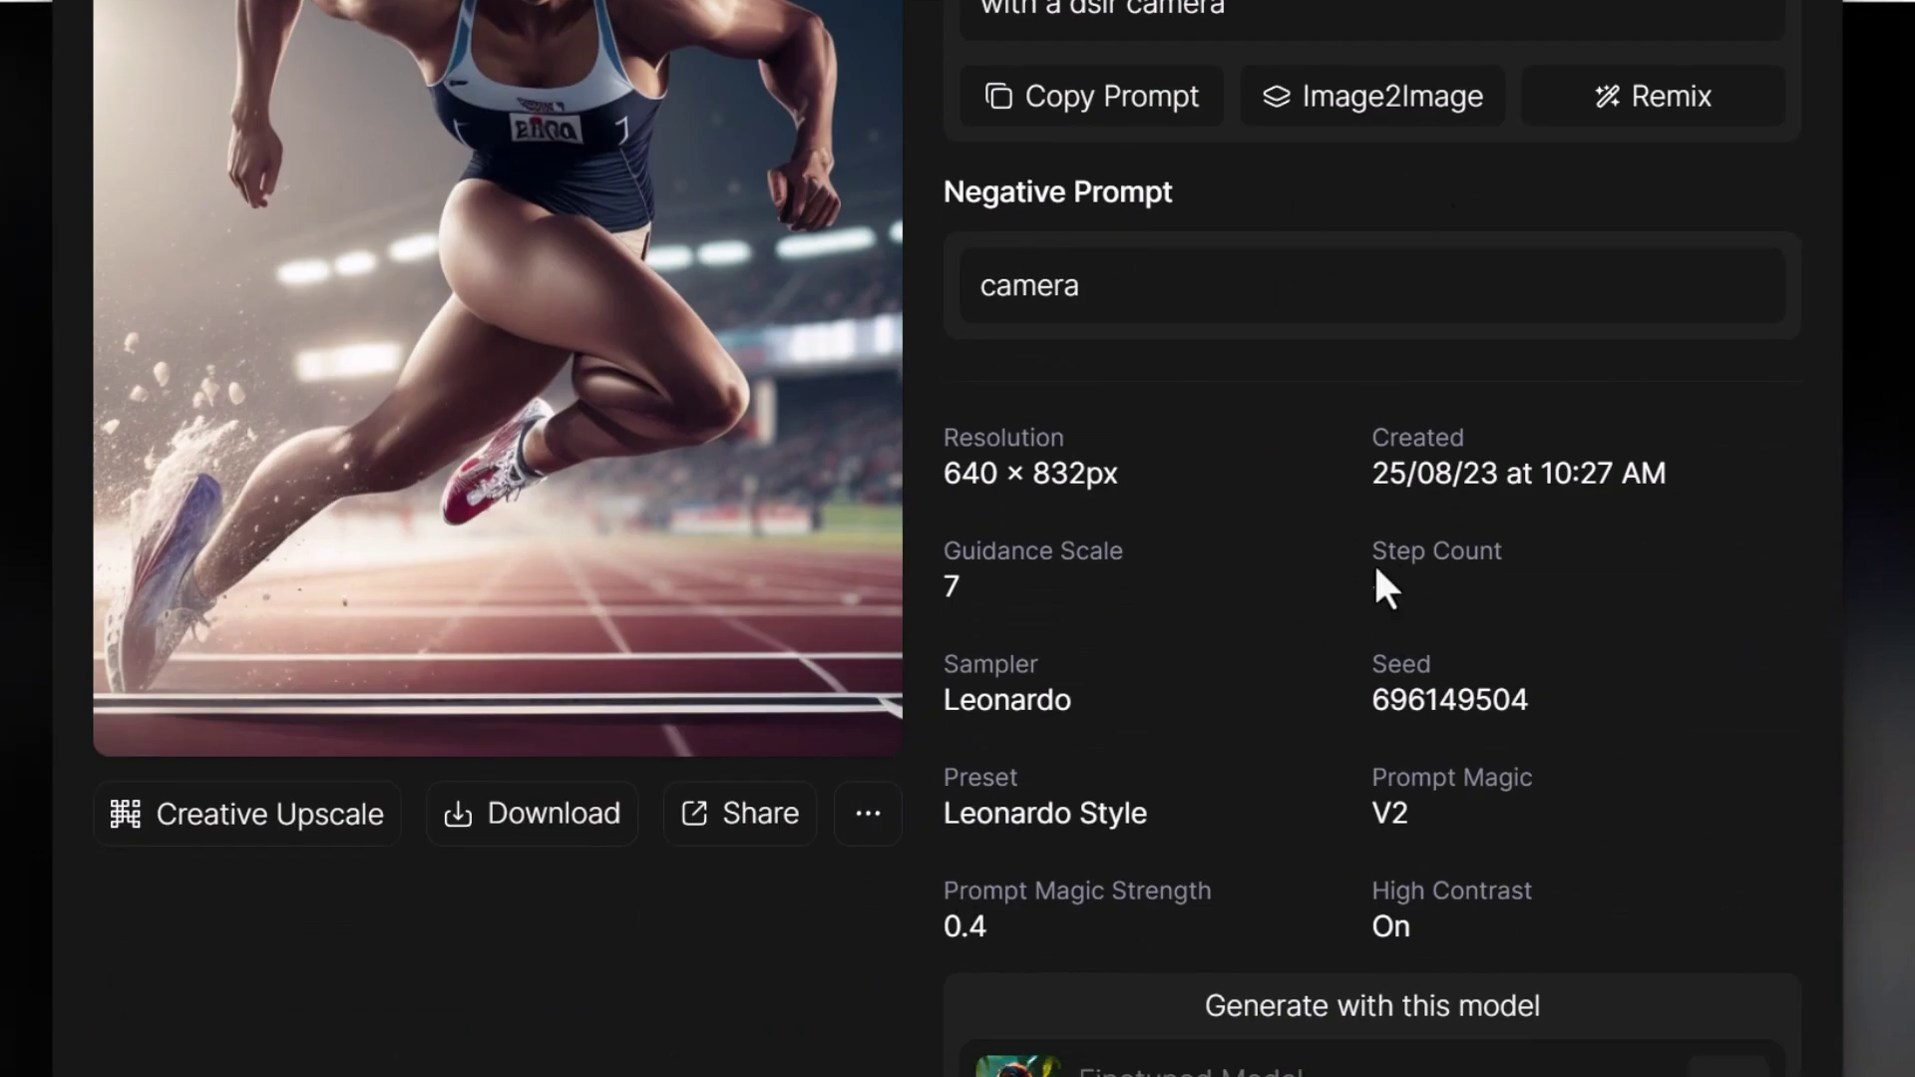
{"action": "scroll", "coordinate": [1376, 598], "scroll_direction": "up", "scroll_amount": 5}
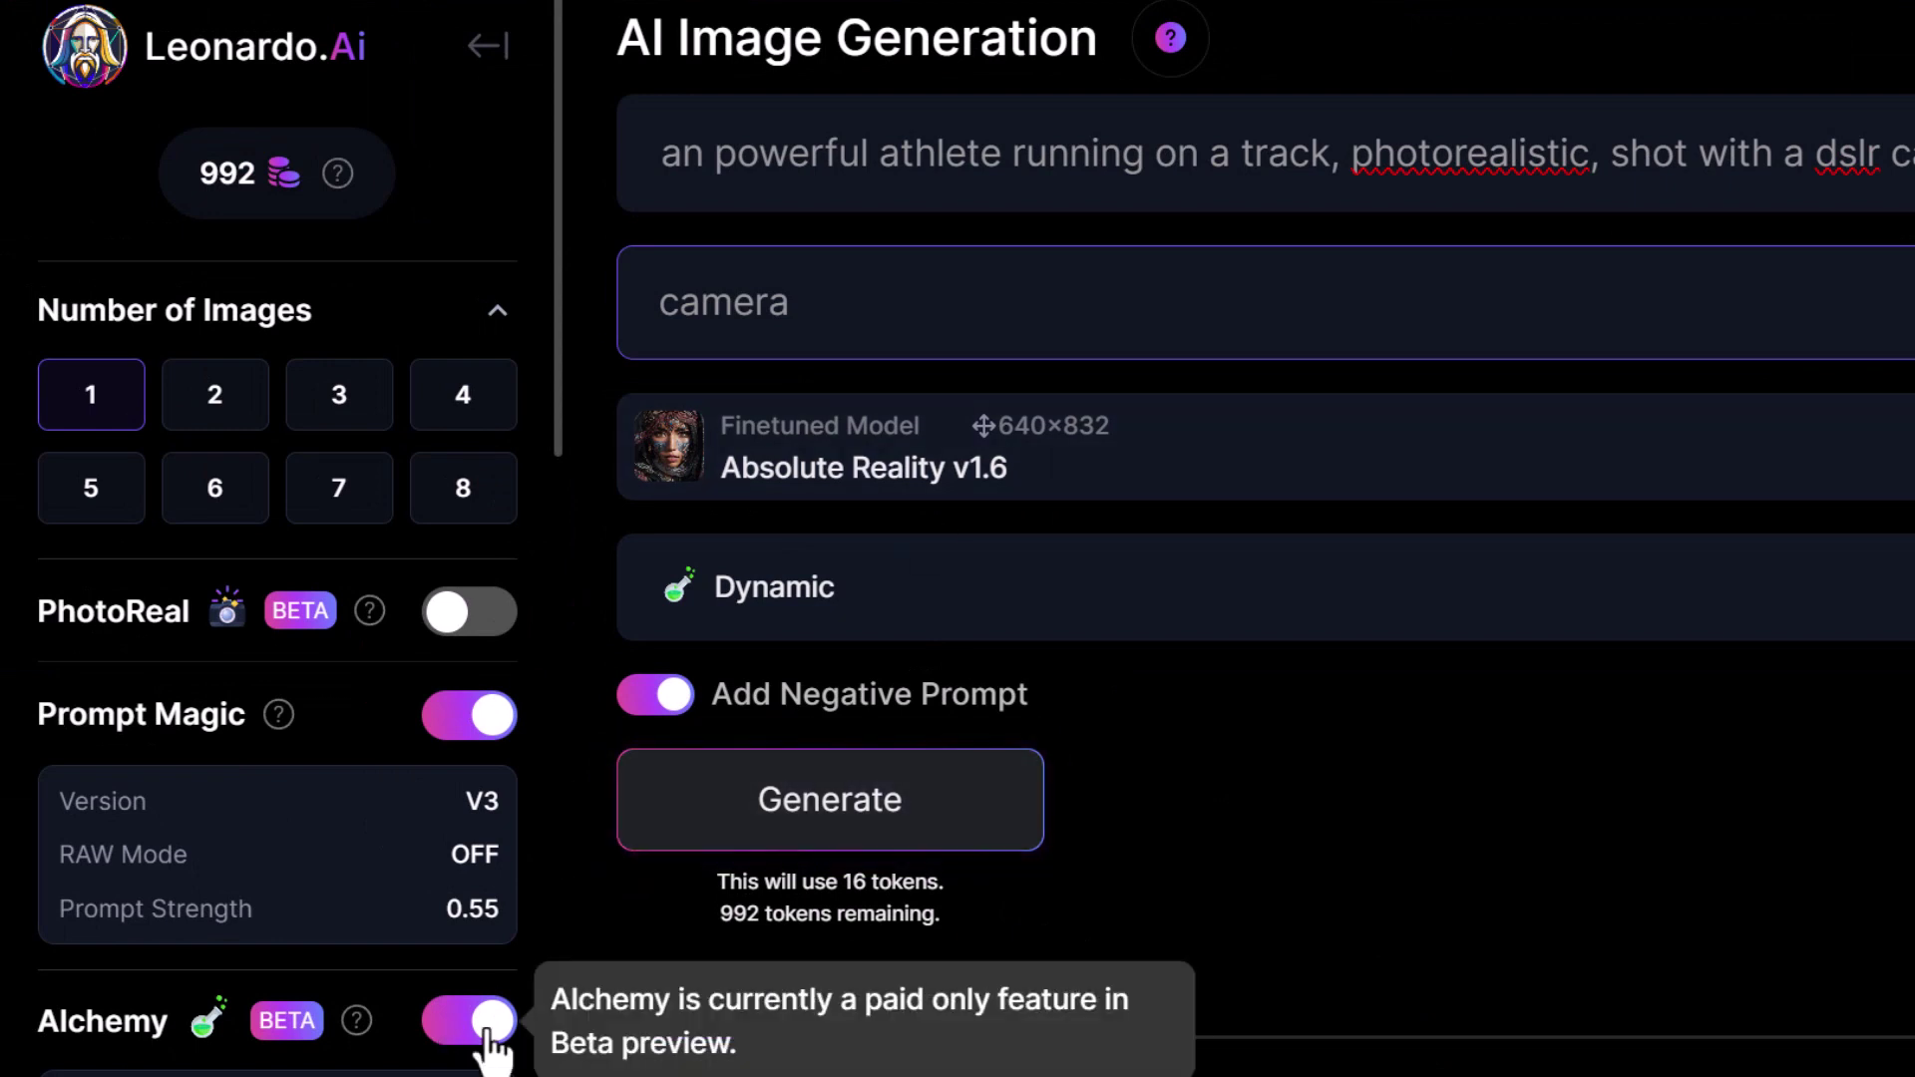
Set the Alchemy style to Photography for the running athlete prompt and view the generated image enlarged
{"action": "left_click", "coordinate": [888, 628]}
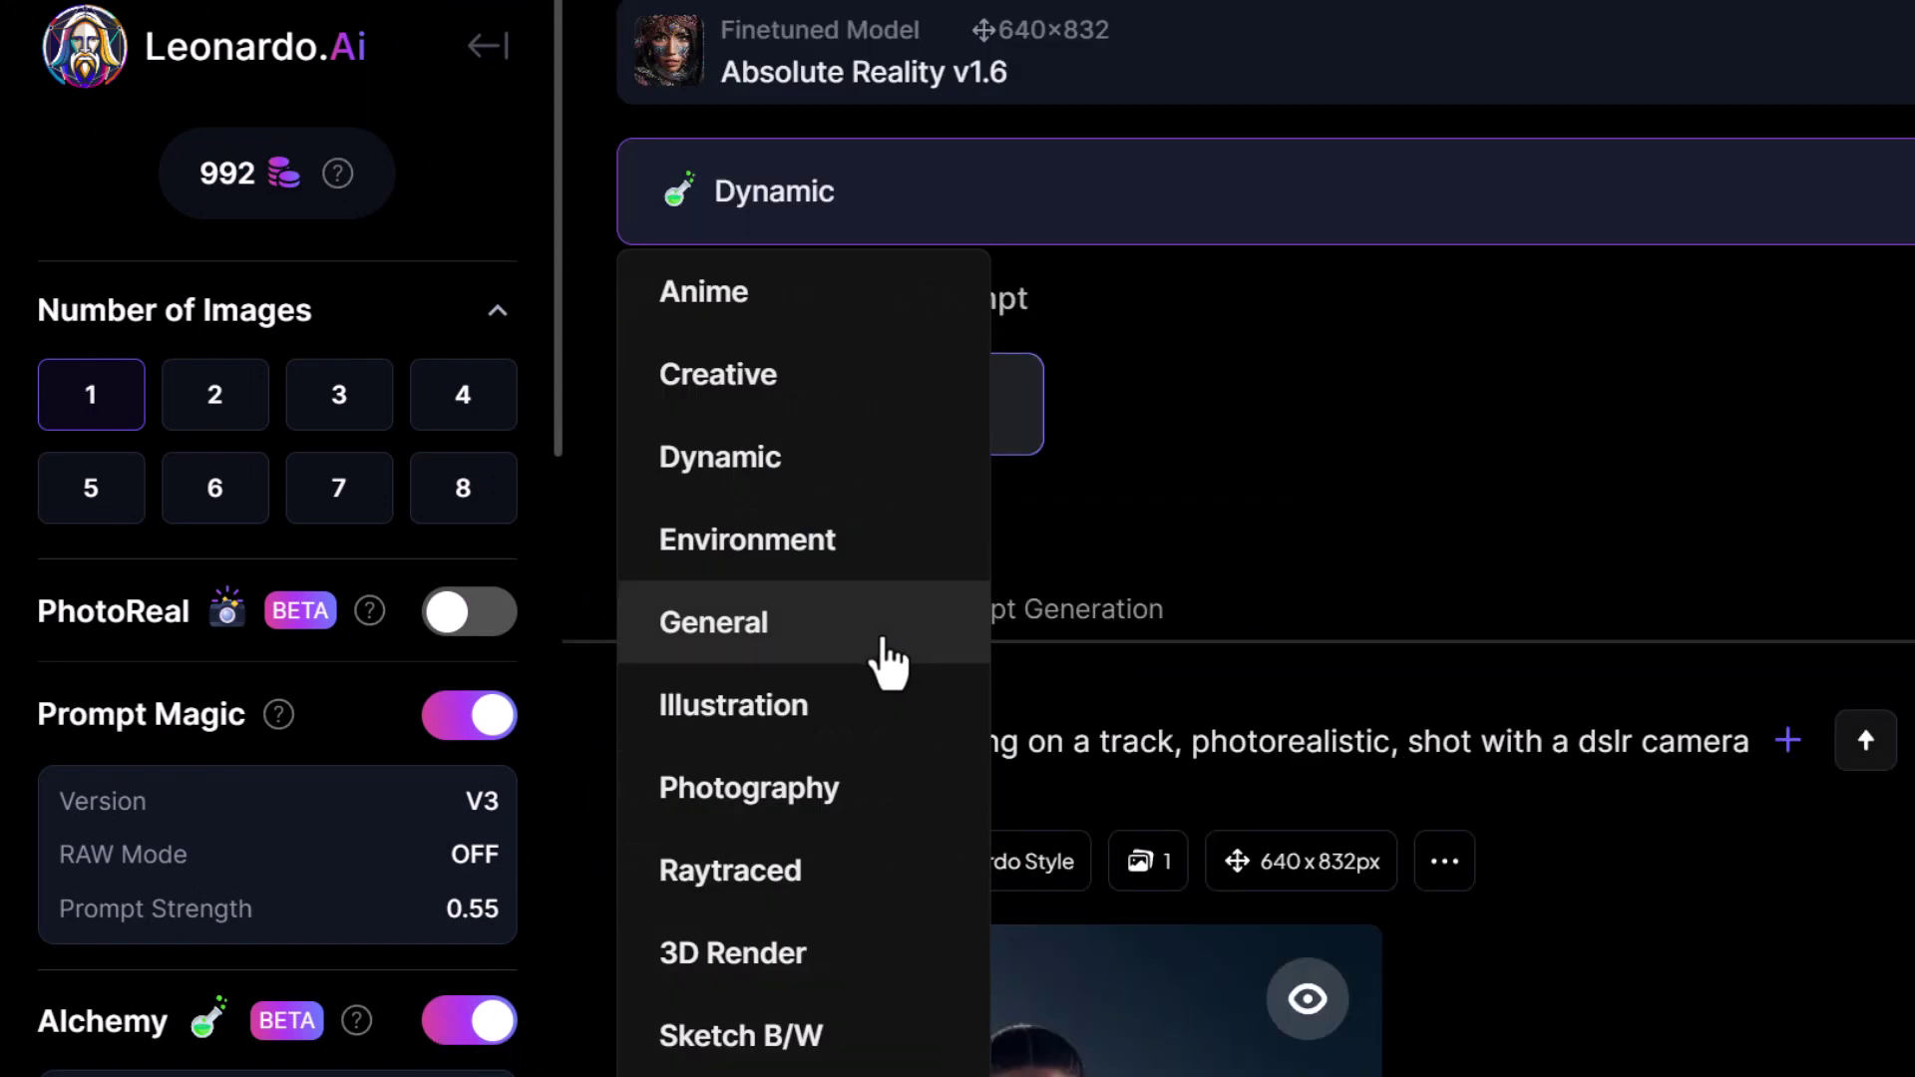
{"action": "left_click", "coordinate": [795, 798]}
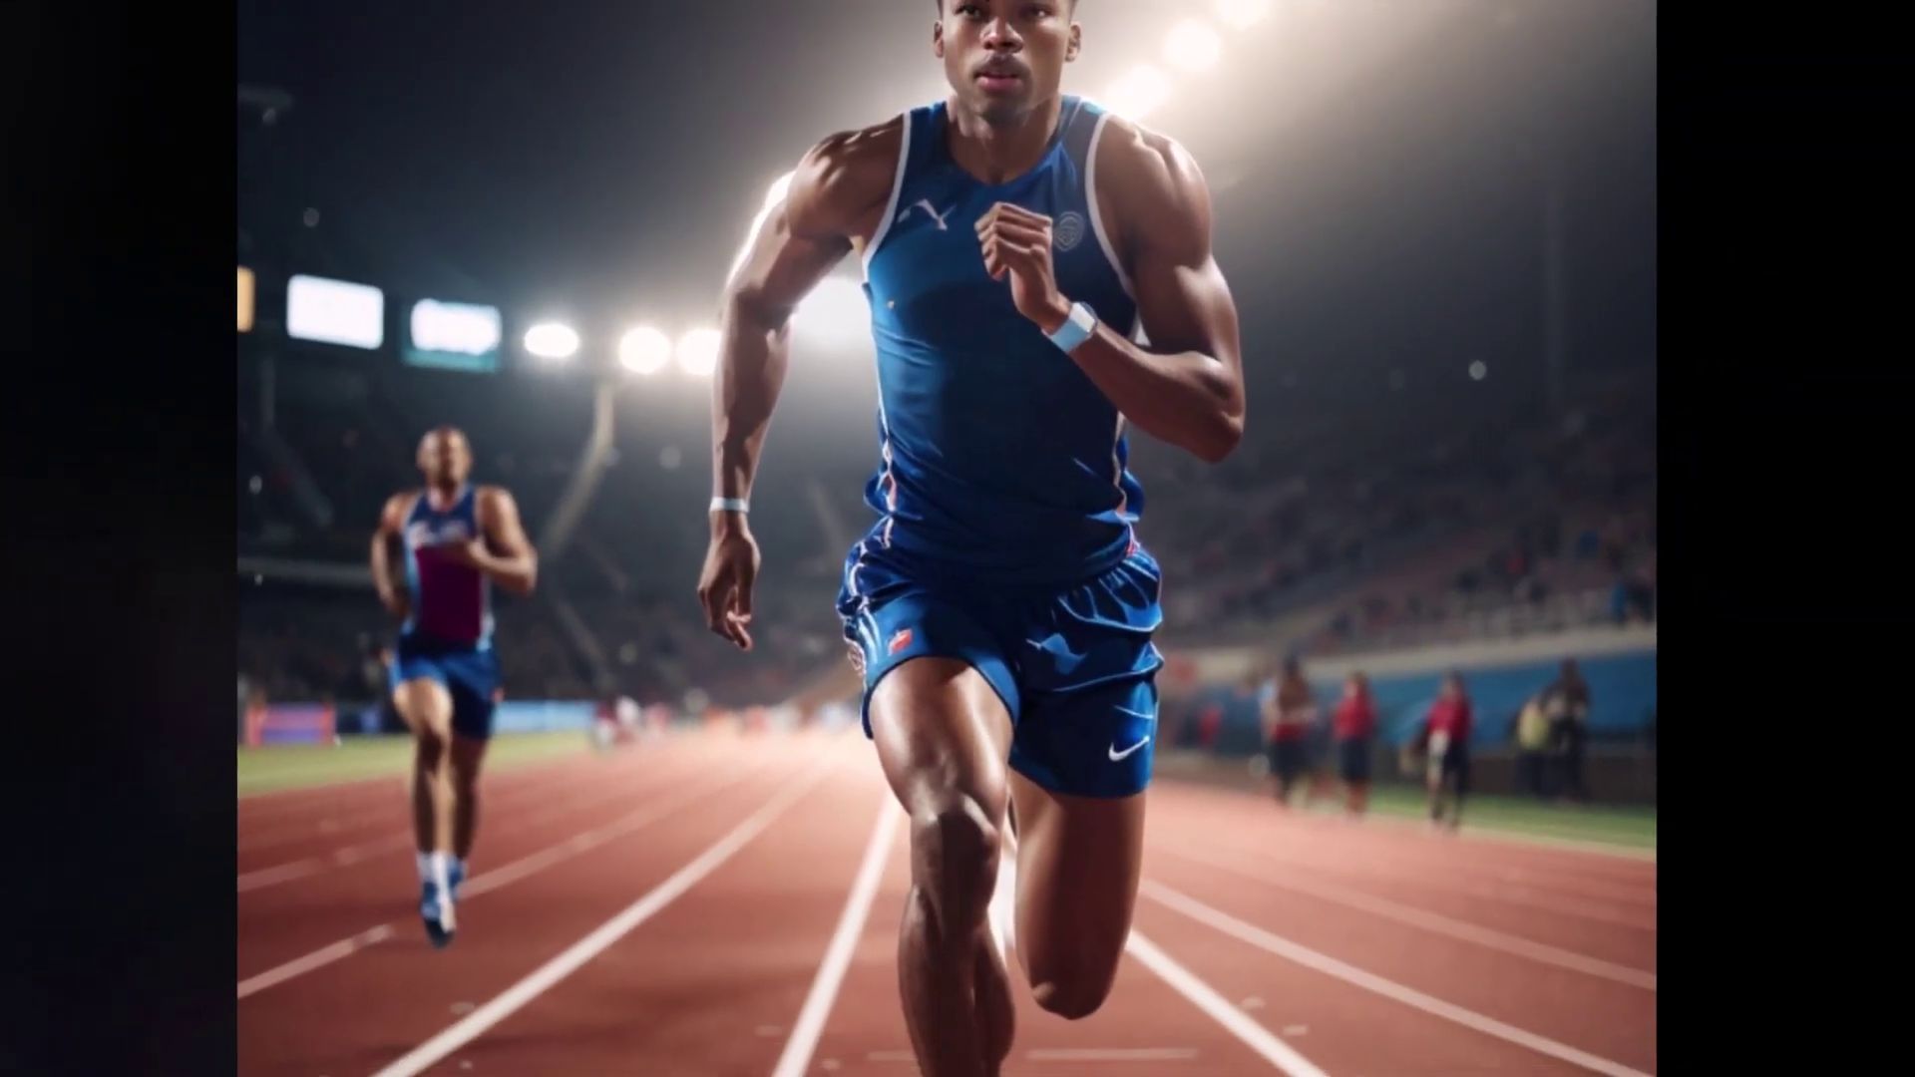
{"action": "left_click", "coordinate": [1072, 192]}
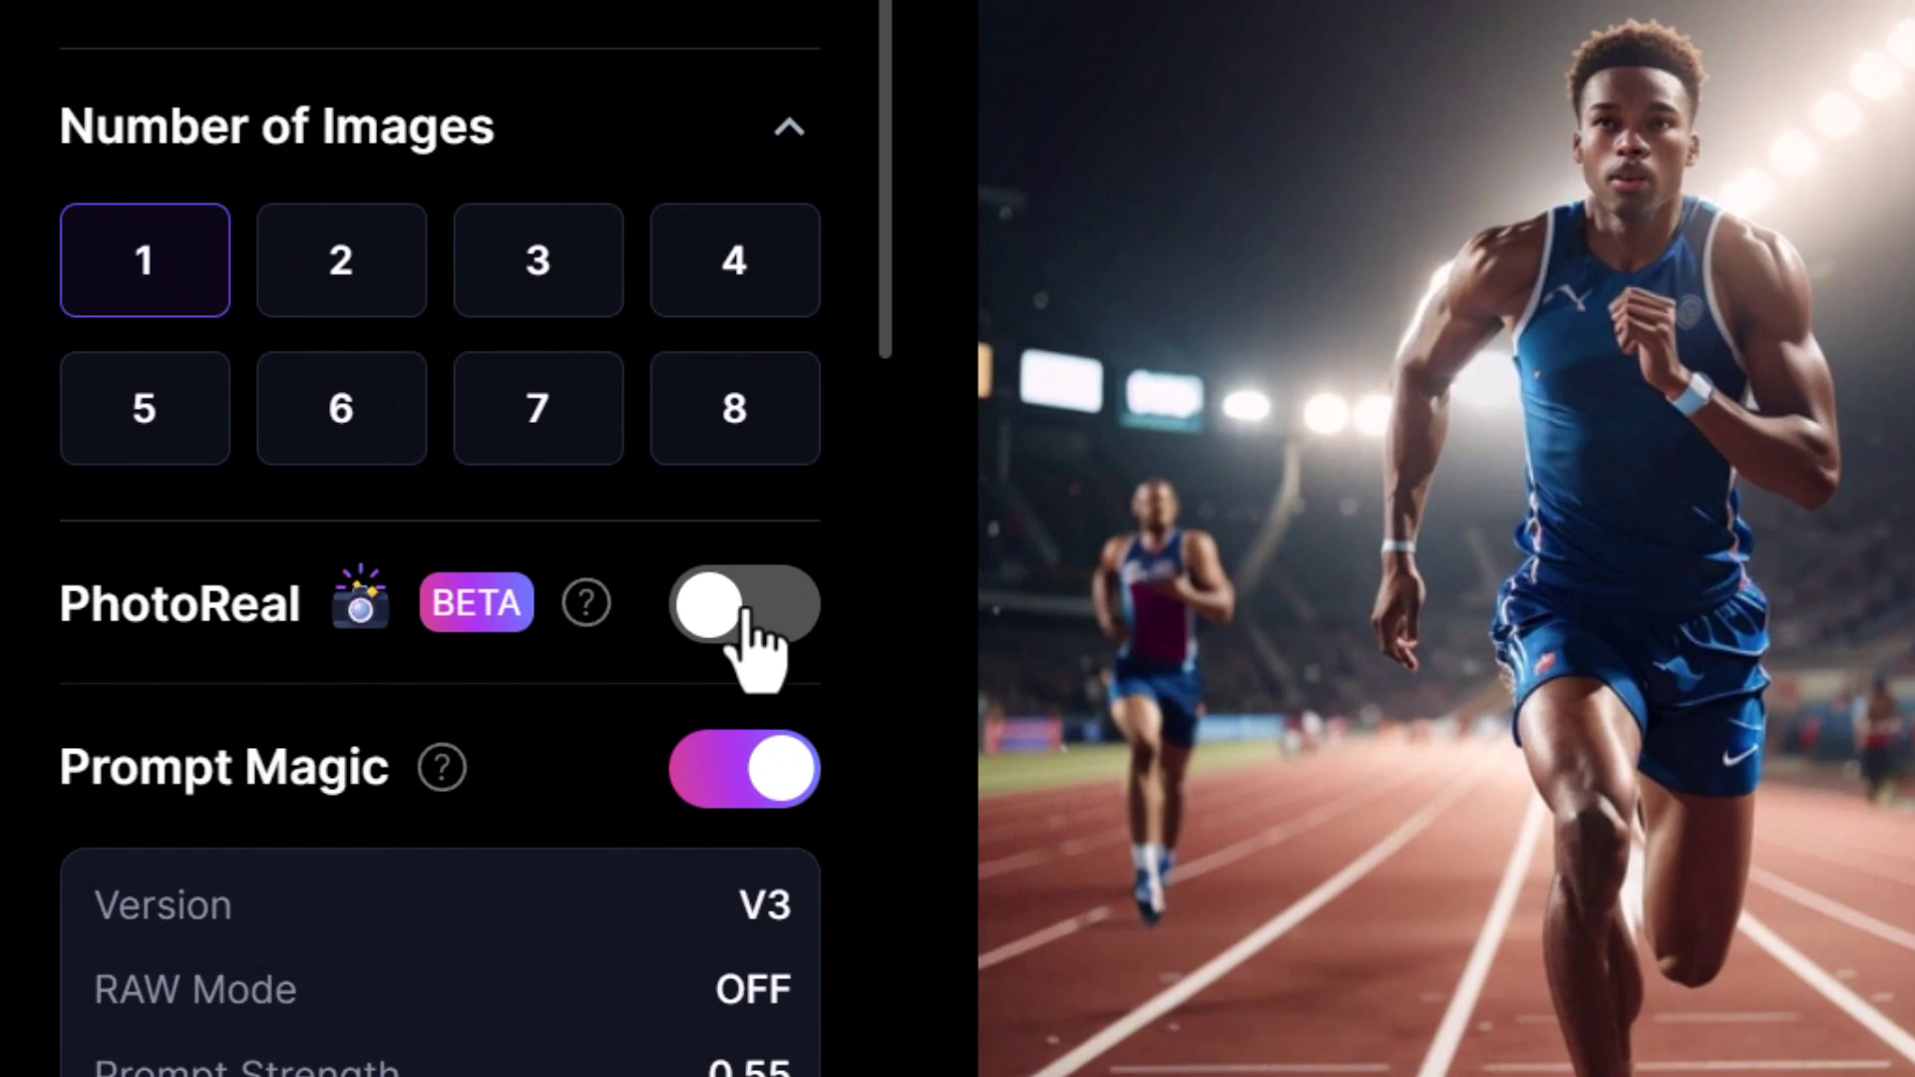
Turn on PhotoReal for the running athlete prompt and go through its style presets
{"action": "left_click", "coordinate": [743, 611]}
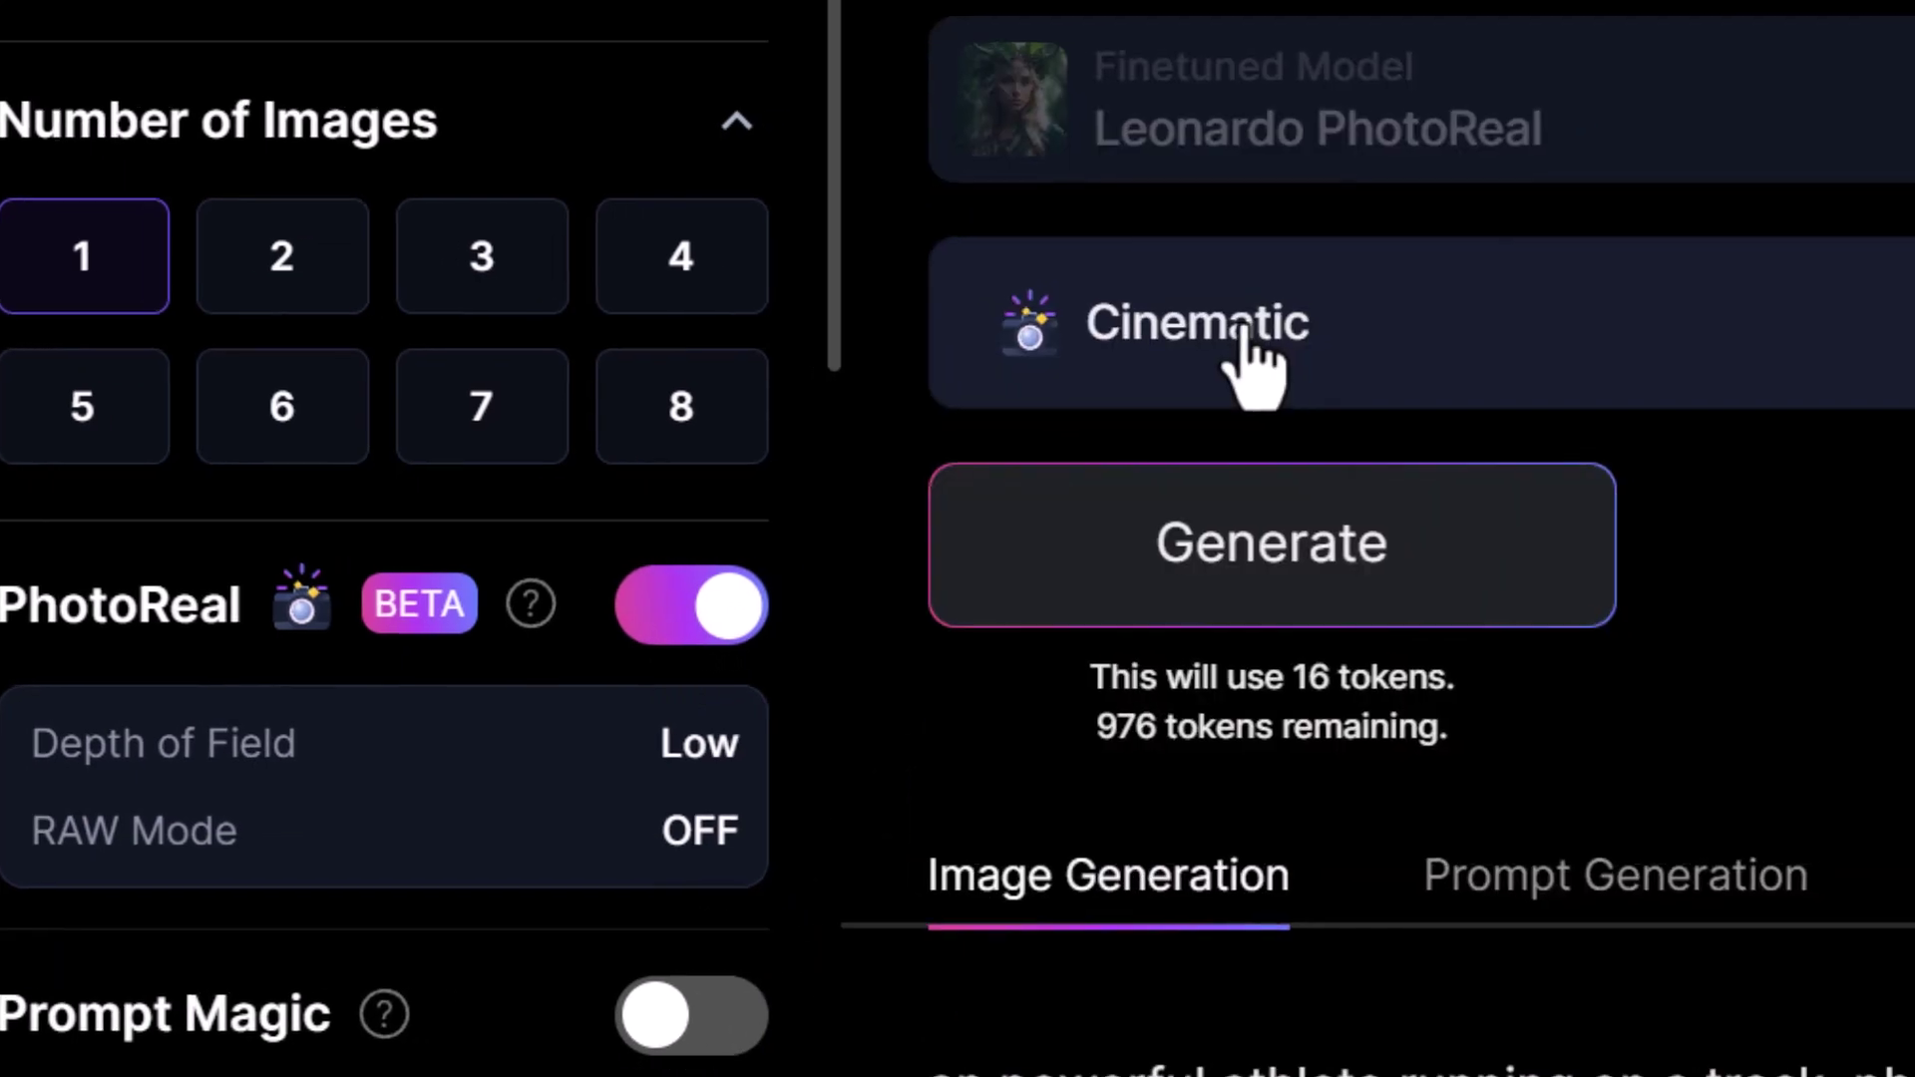
{"action": "left_click", "coordinate": [1247, 363]}
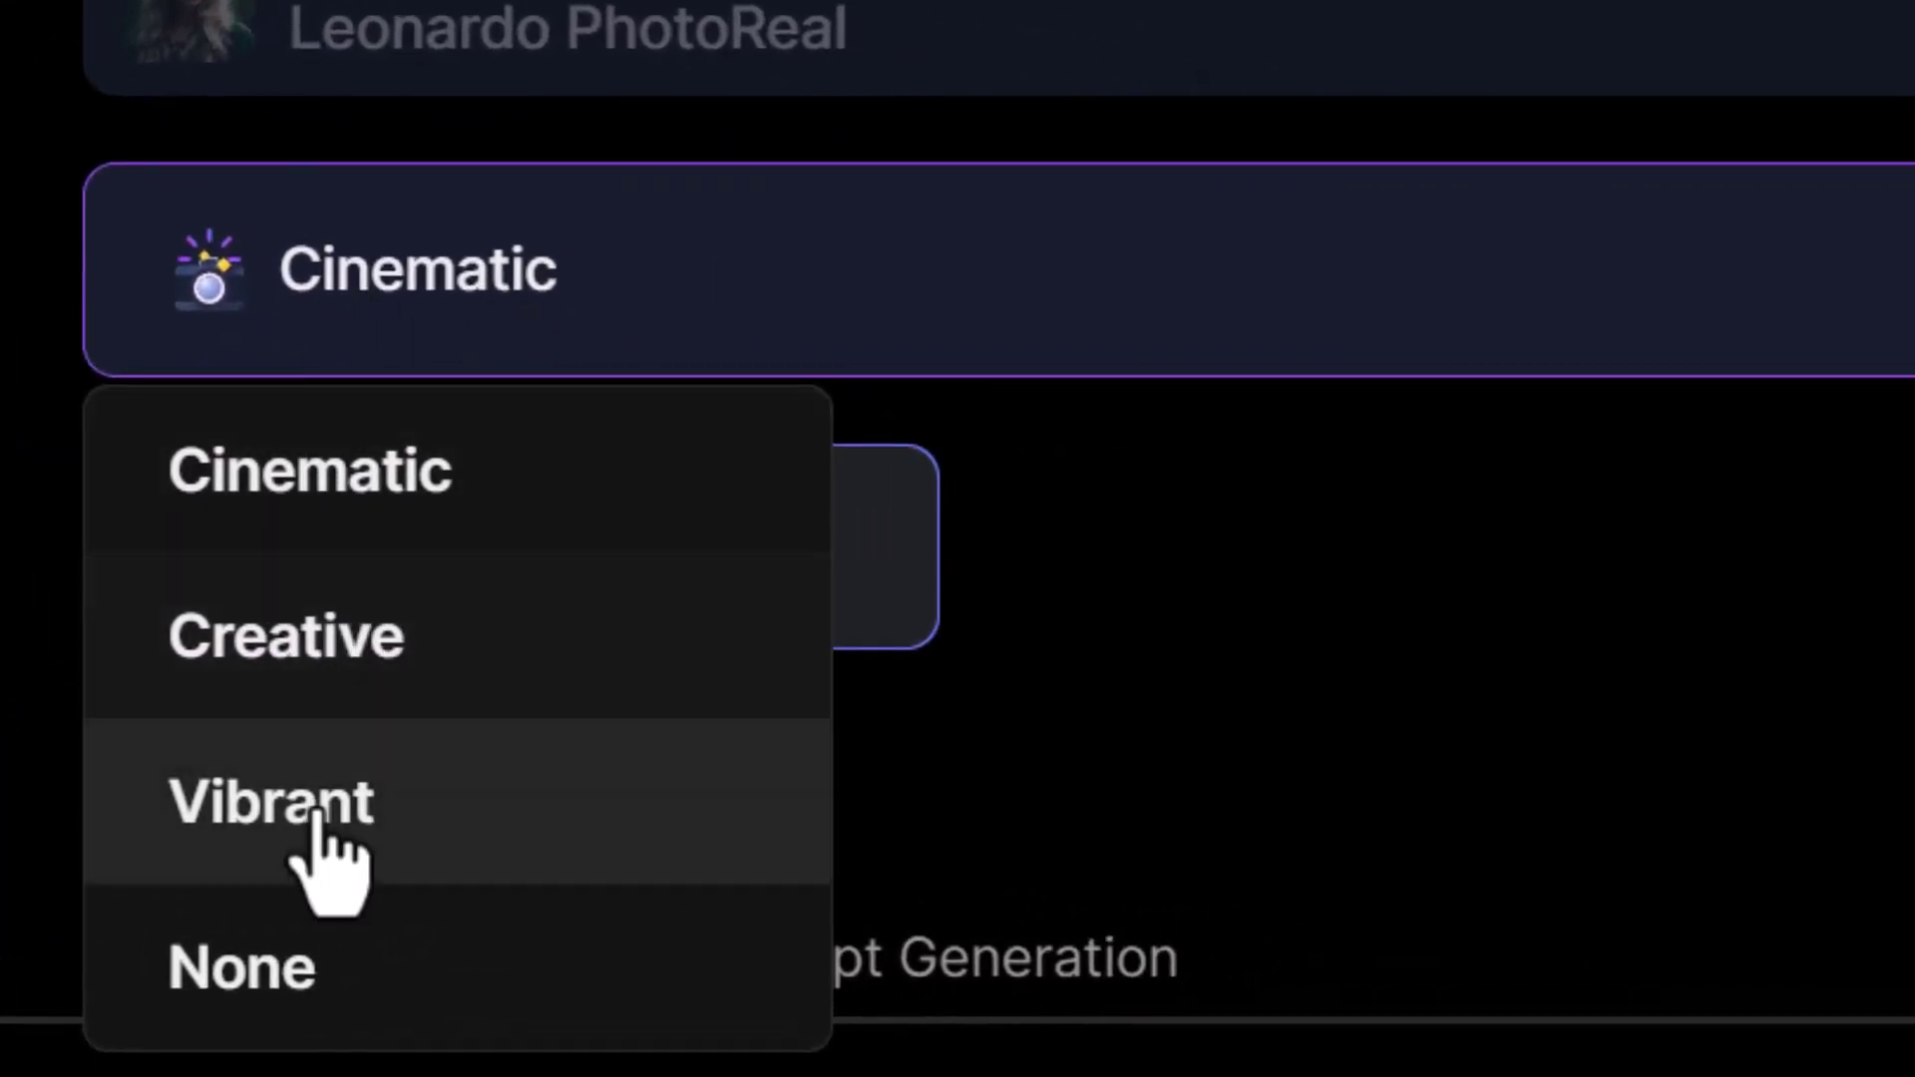
{"action": "left_click", "coordinate": [1764, 611]}
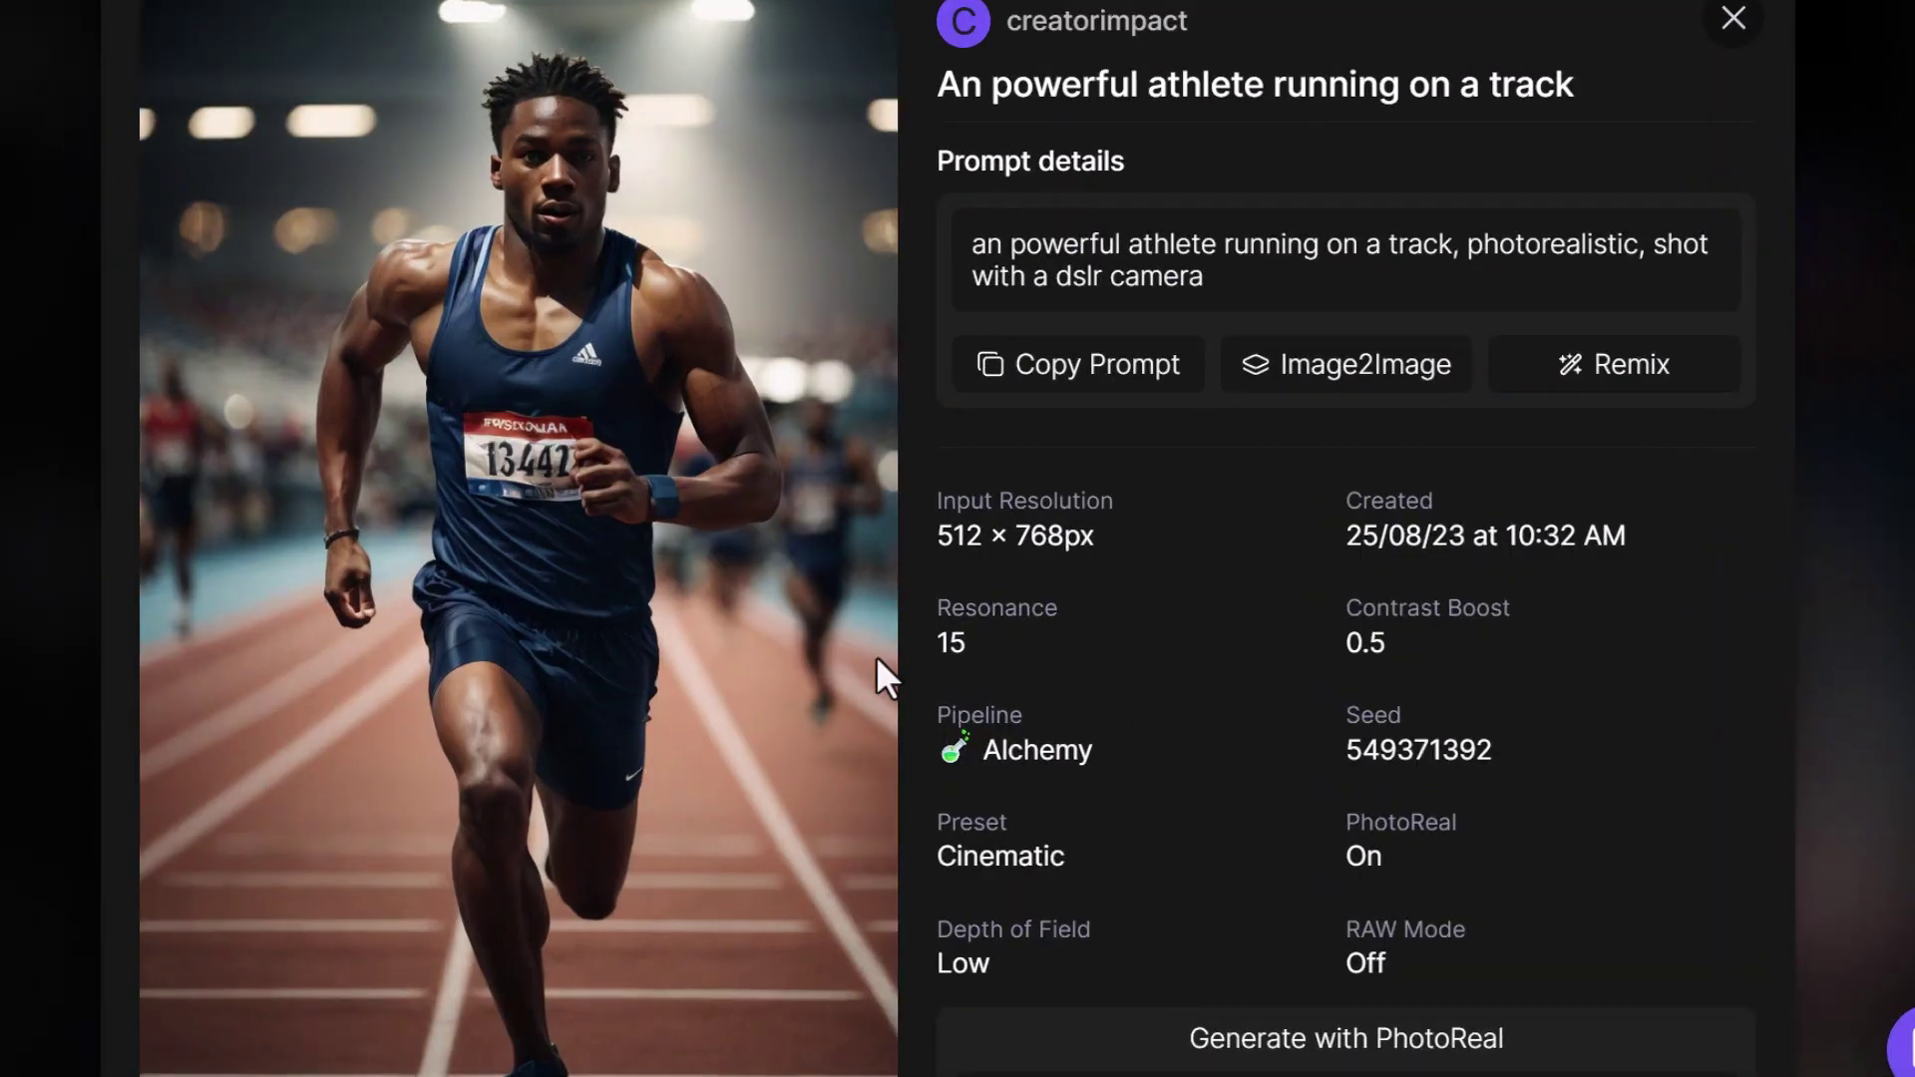
Examine the athlete image made with the Cinematic preset at full size and check its preset in the details
{"action": "left_click", "coordinate": [655, 244]}
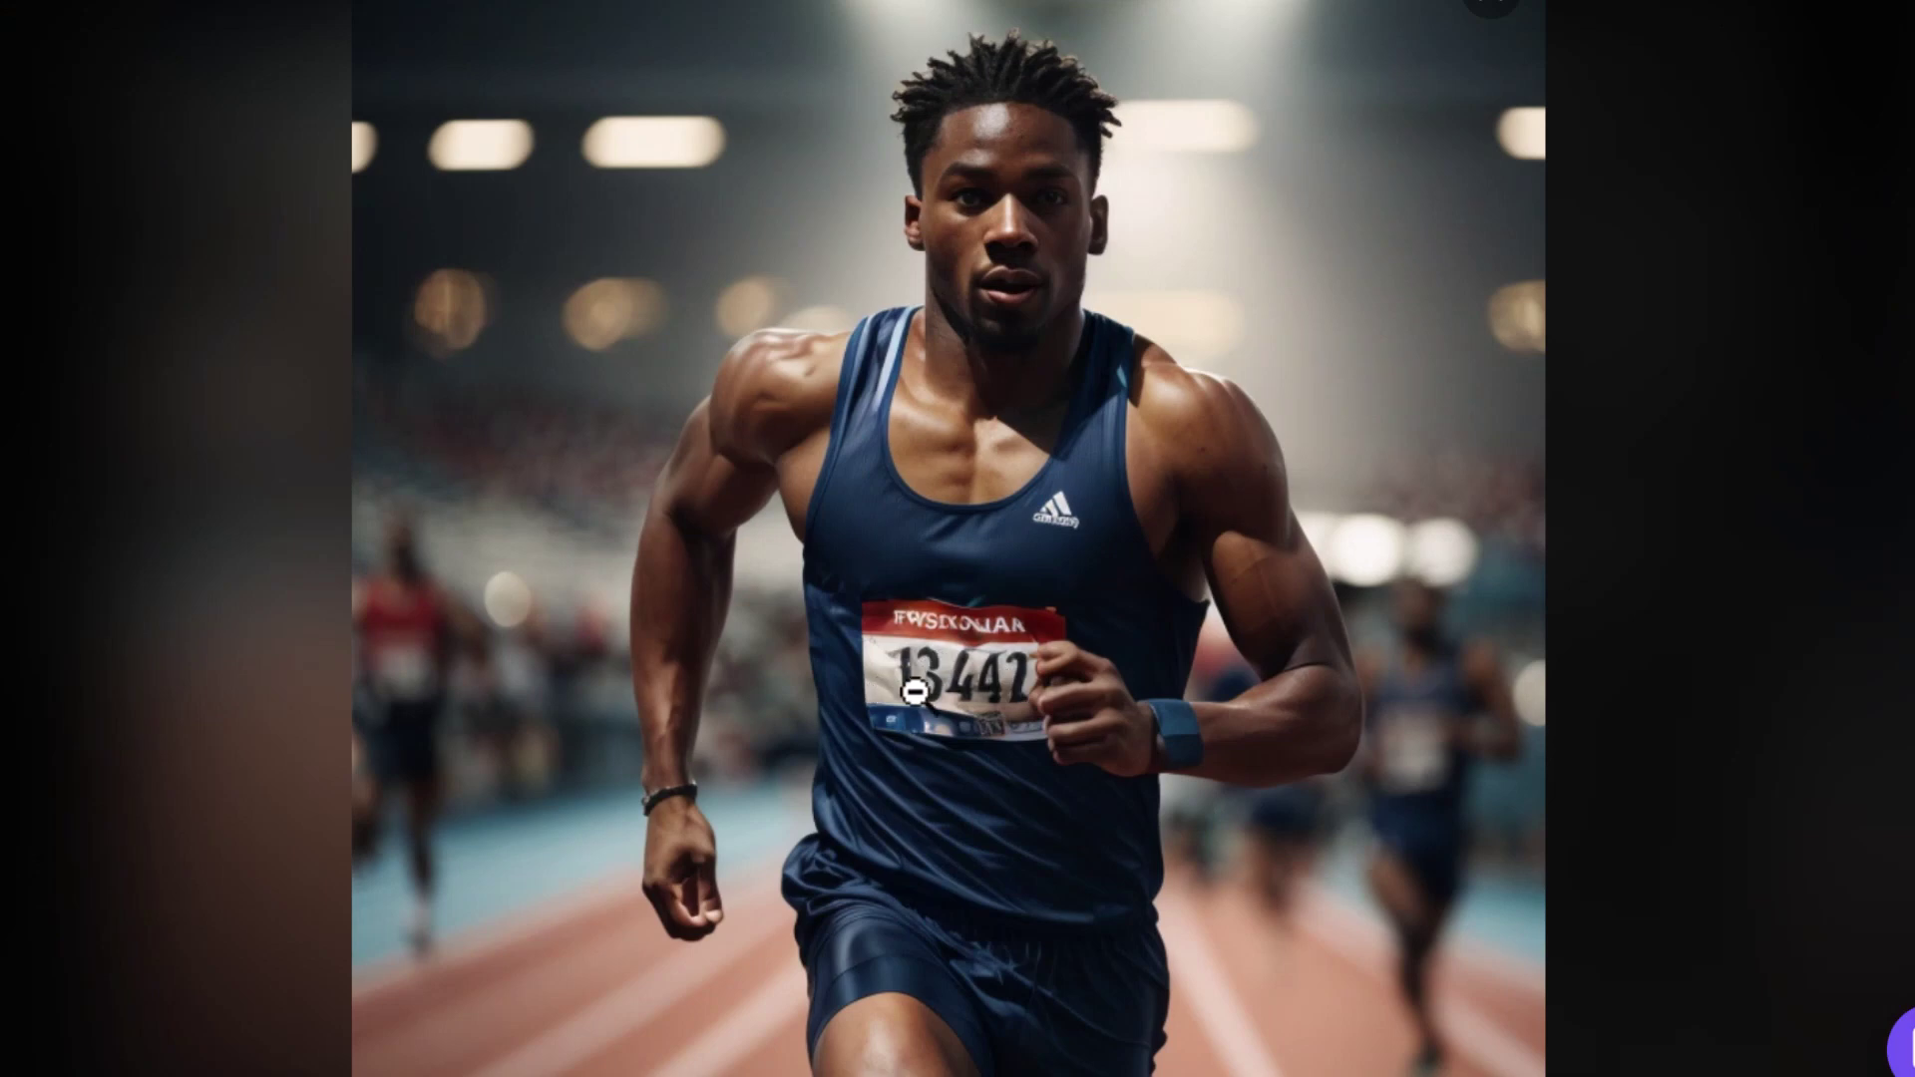
{"action": "scroll", "coordinate": [1065, 718], "scroll_direction": "down", "scroll_amount": 5}
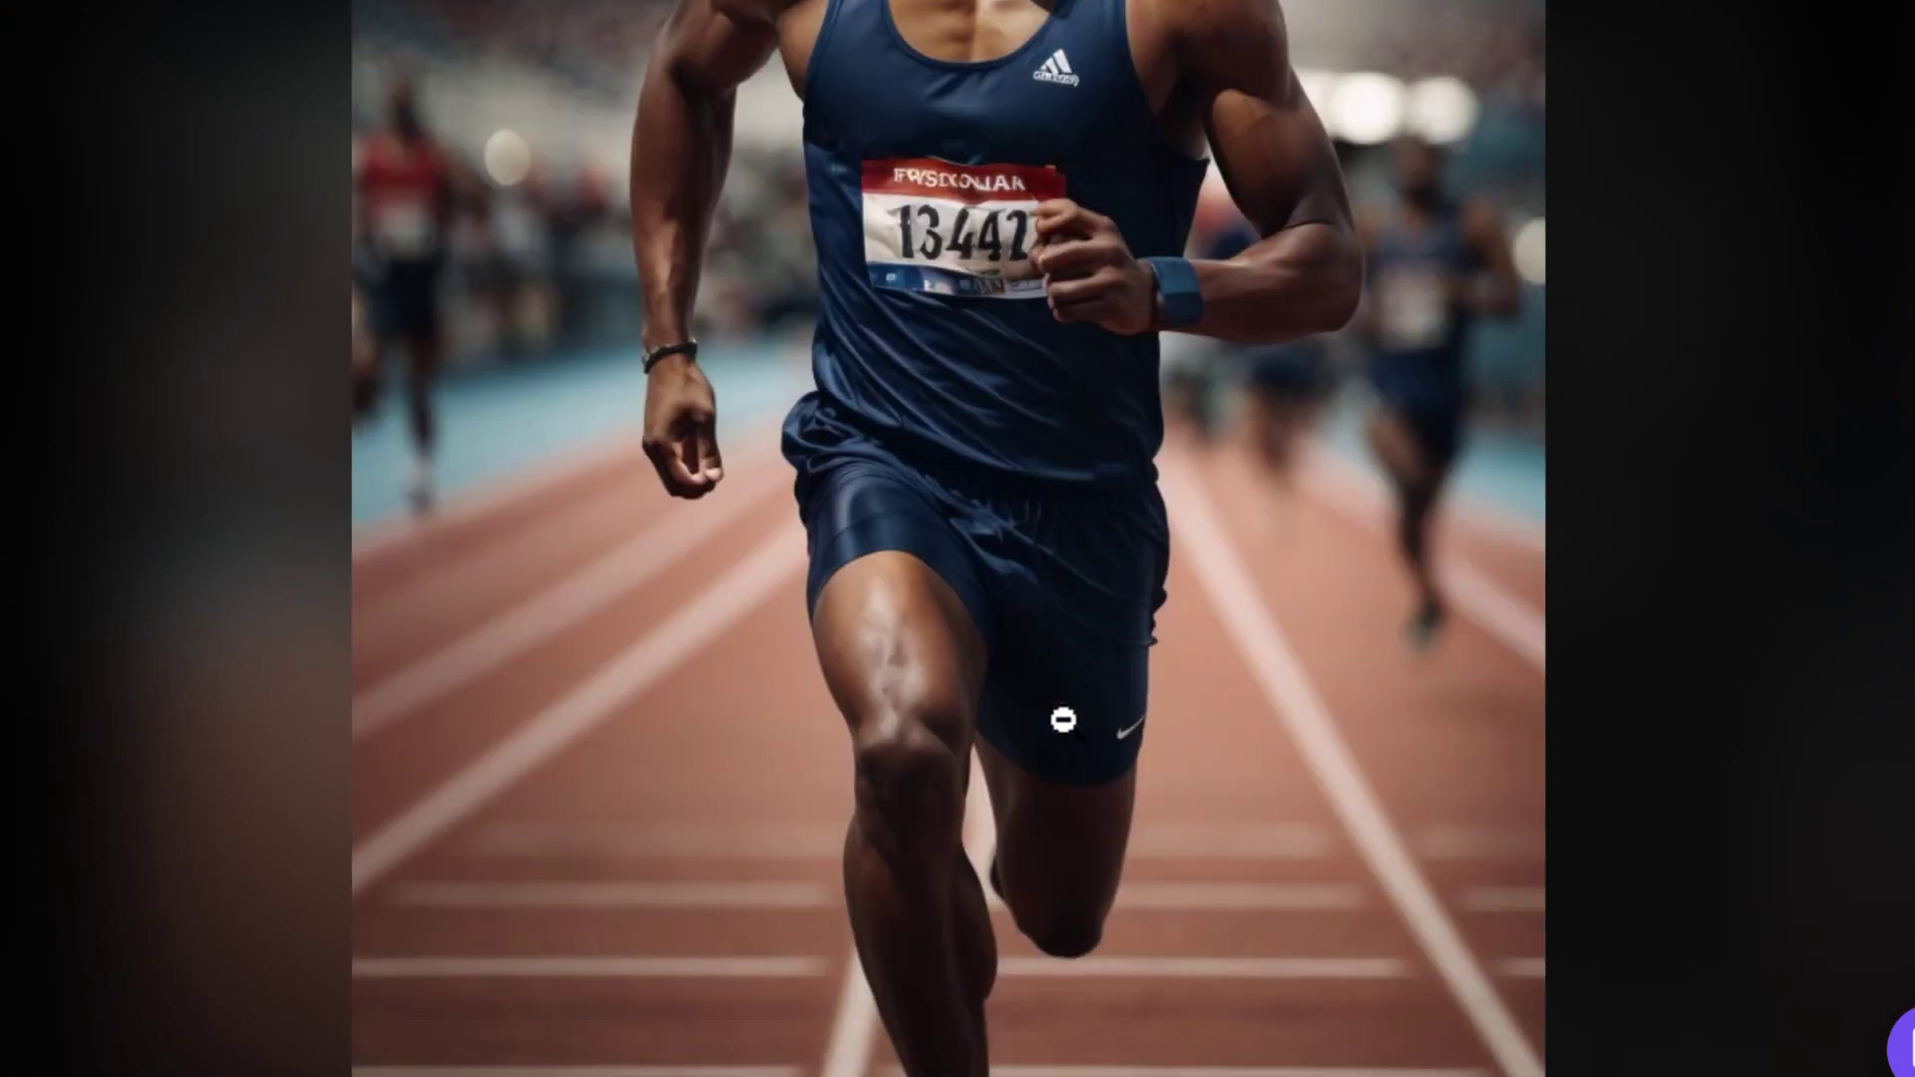
{"action": "scroll", "coordinate": [1063, 788], "scroll_direction": "up", "scroll_amount": 5}
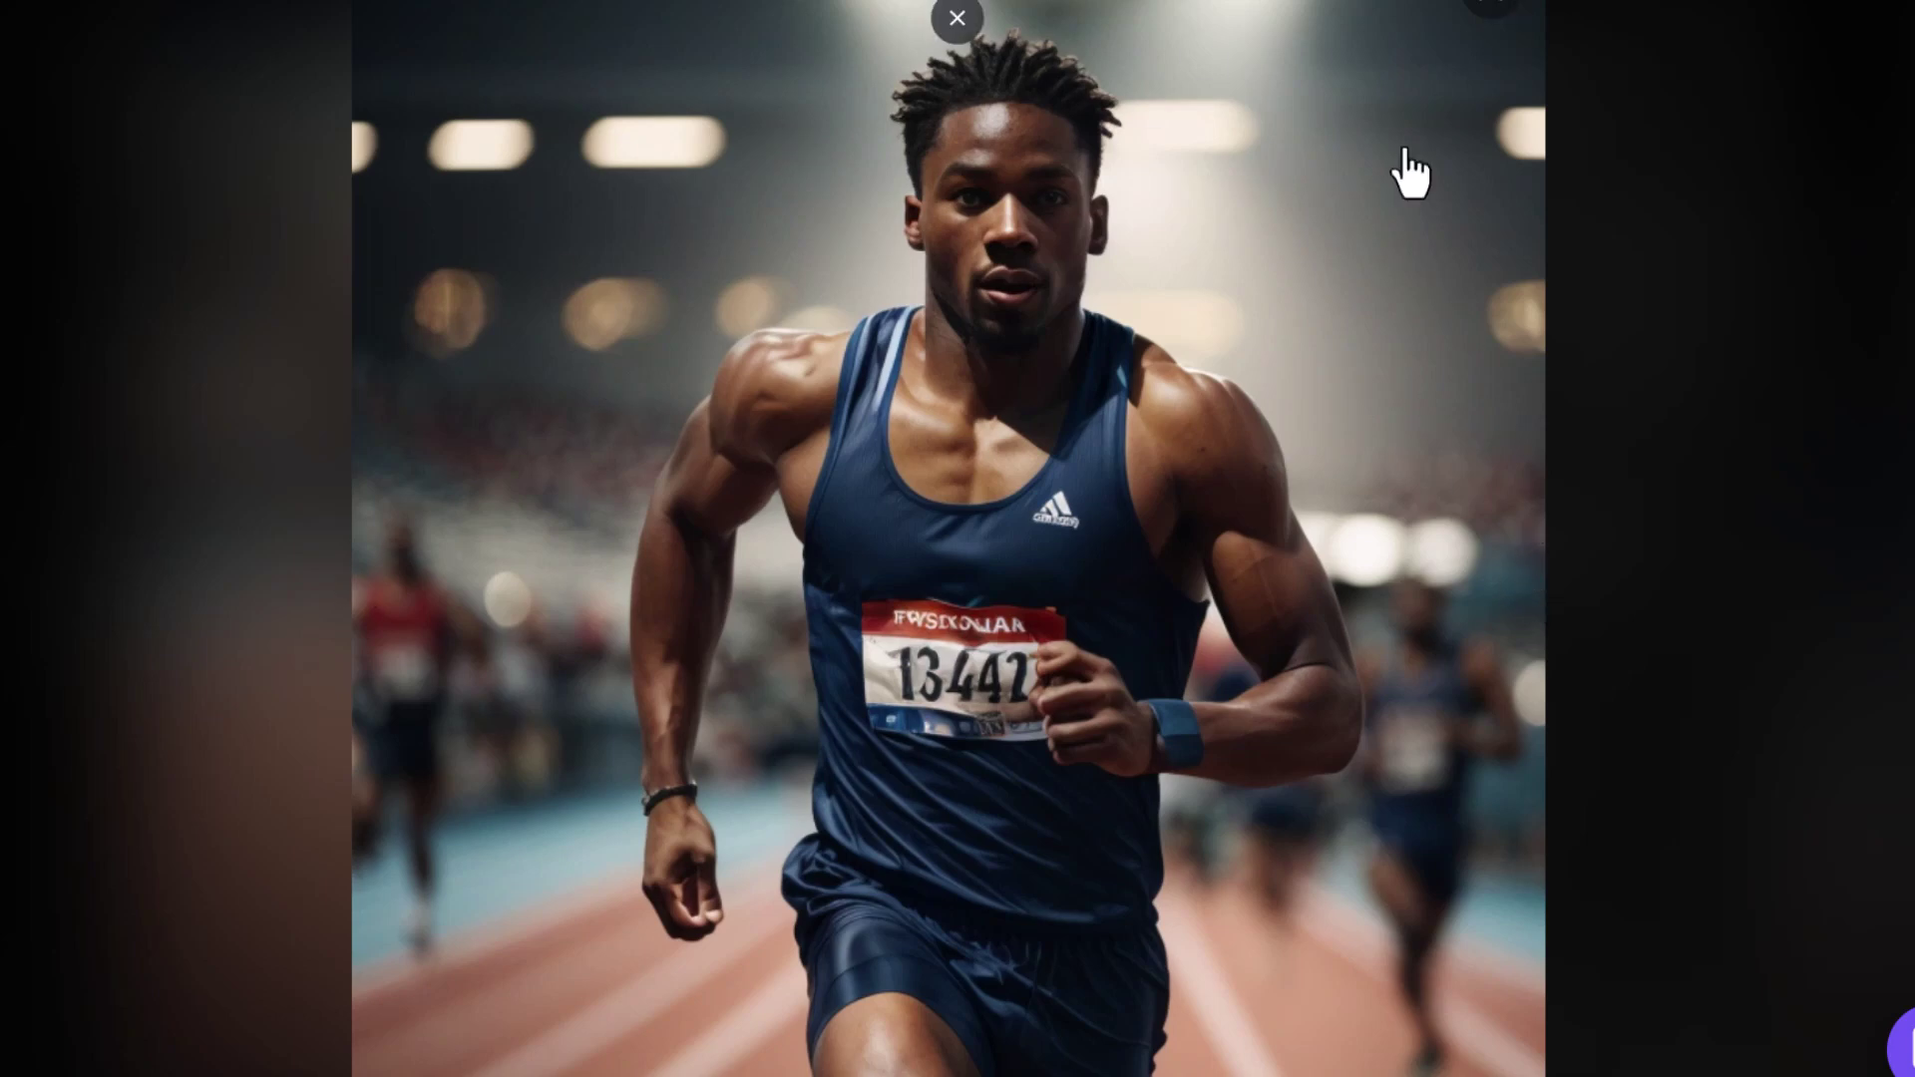
{"action": "left_click", "coordinate": [1075, 690]}
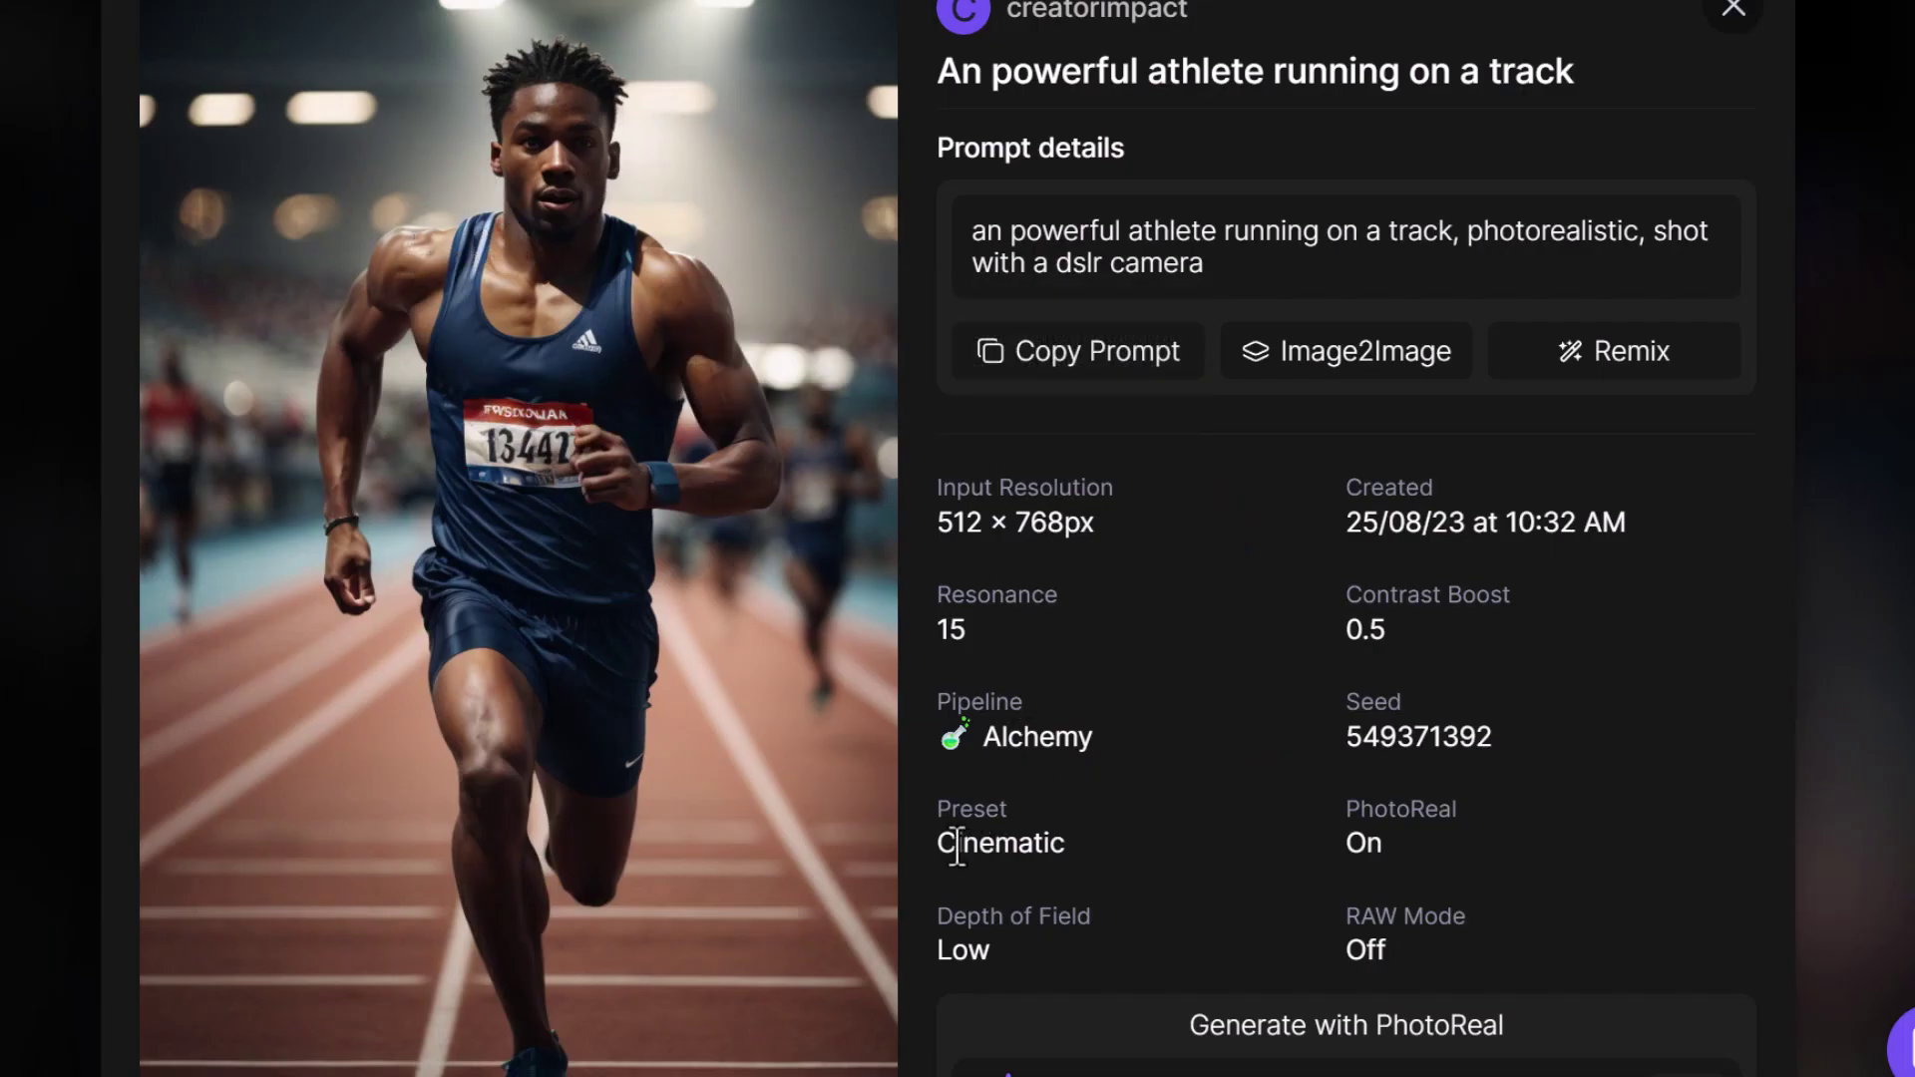
{"action": "left_click_drag", "start_coordinate": [936, 846], "coordinate": [1048, 848]}
{"action": "left_click", "coordinate": [1127, 814]}
Go to the athlete image made with the Creative preset and examine it enlarged from head to feet
{"action": "key", "text": "Right"}
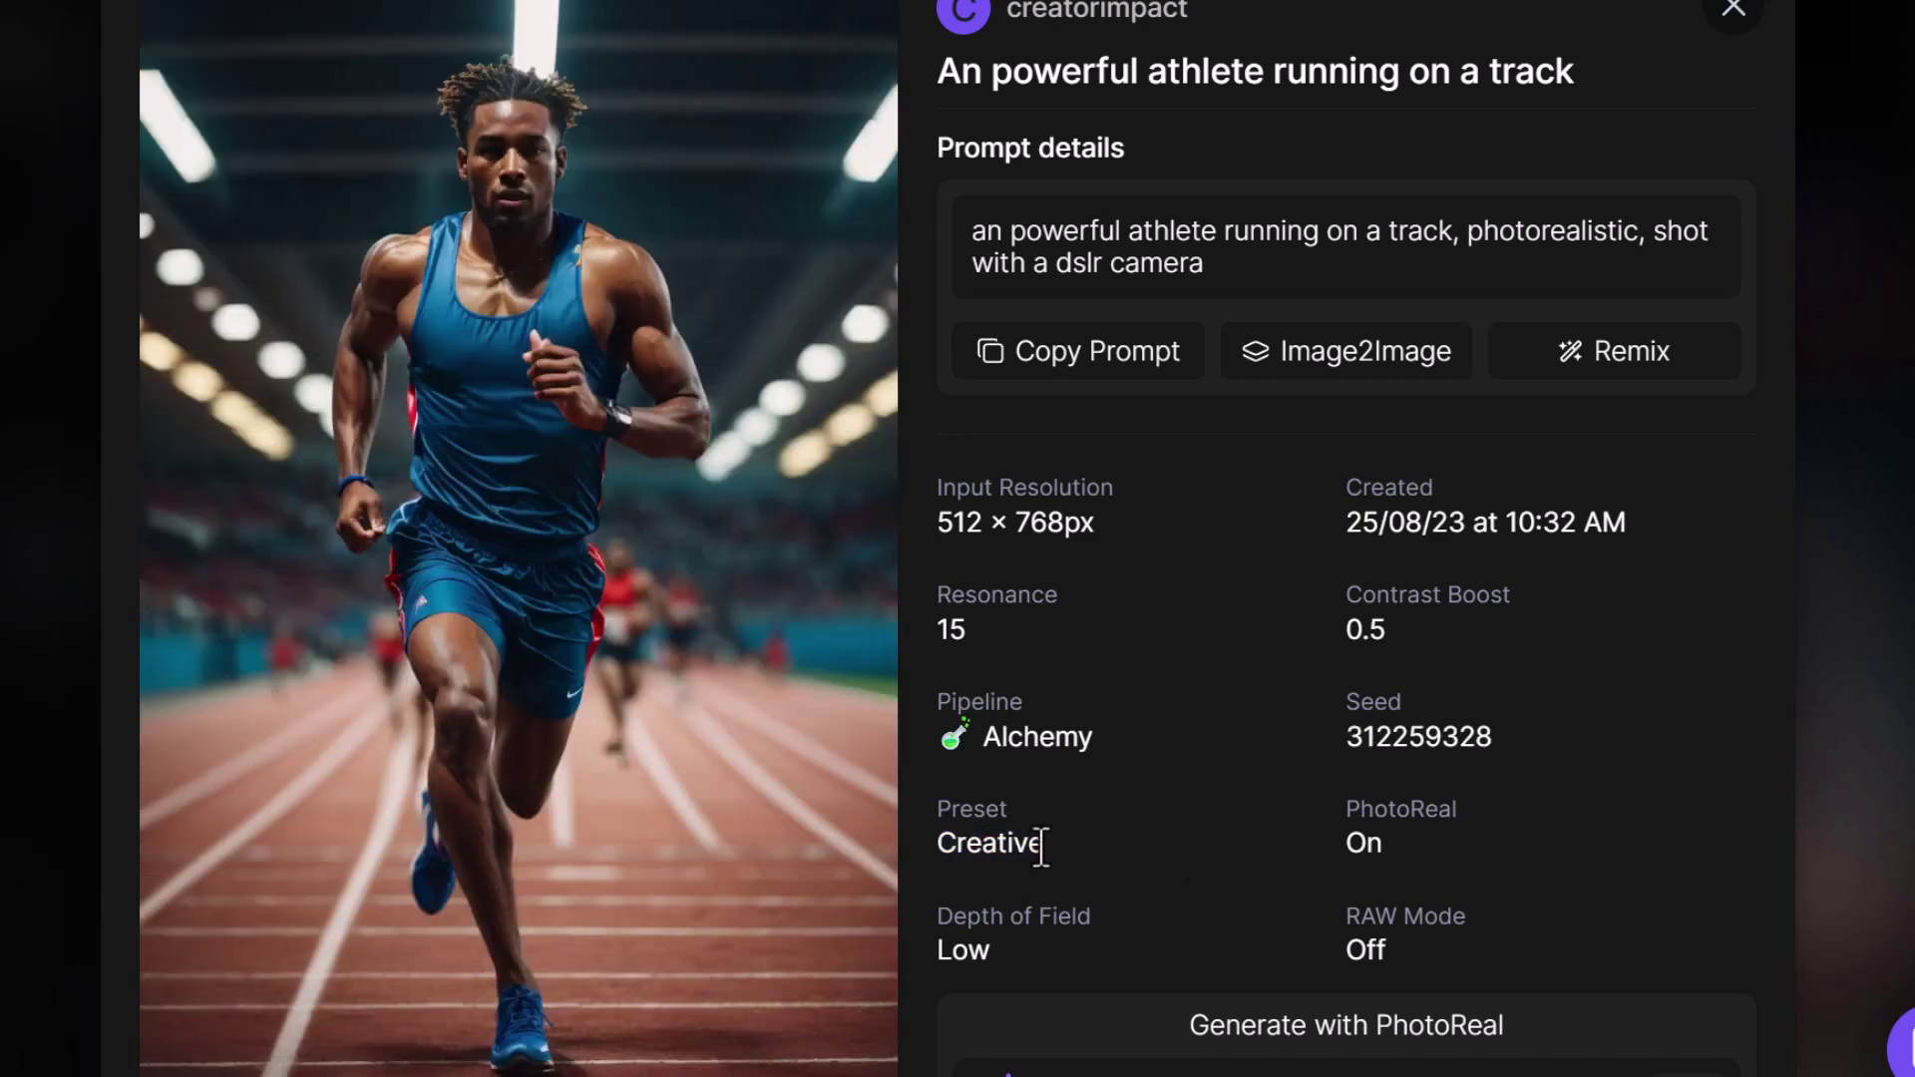
{"action": "left_click", "coordinate": [674, 491]}
{"action": "left_click", "coordinate": [842, 389]}
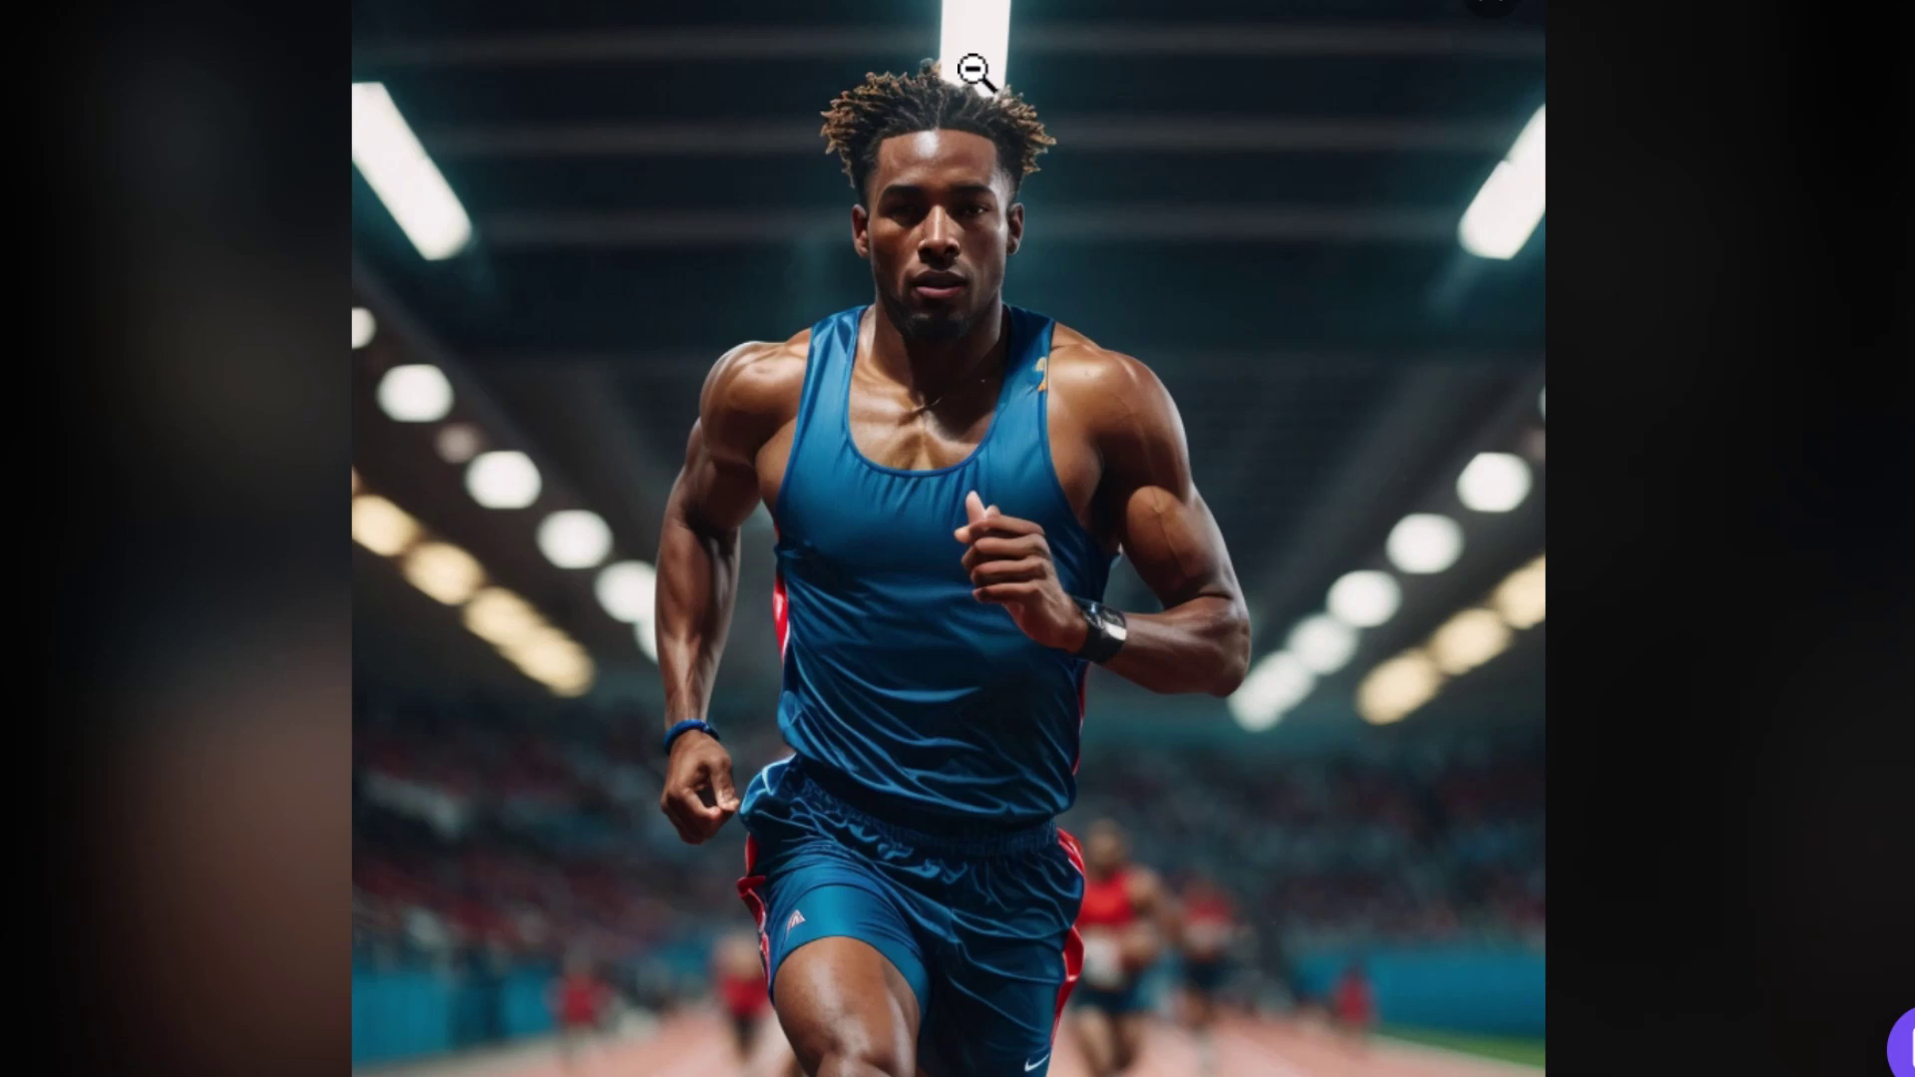
{"action": "scroll", "coordinate": [828, 396], "scroll_direction": "down", "scroll_amount": 10}
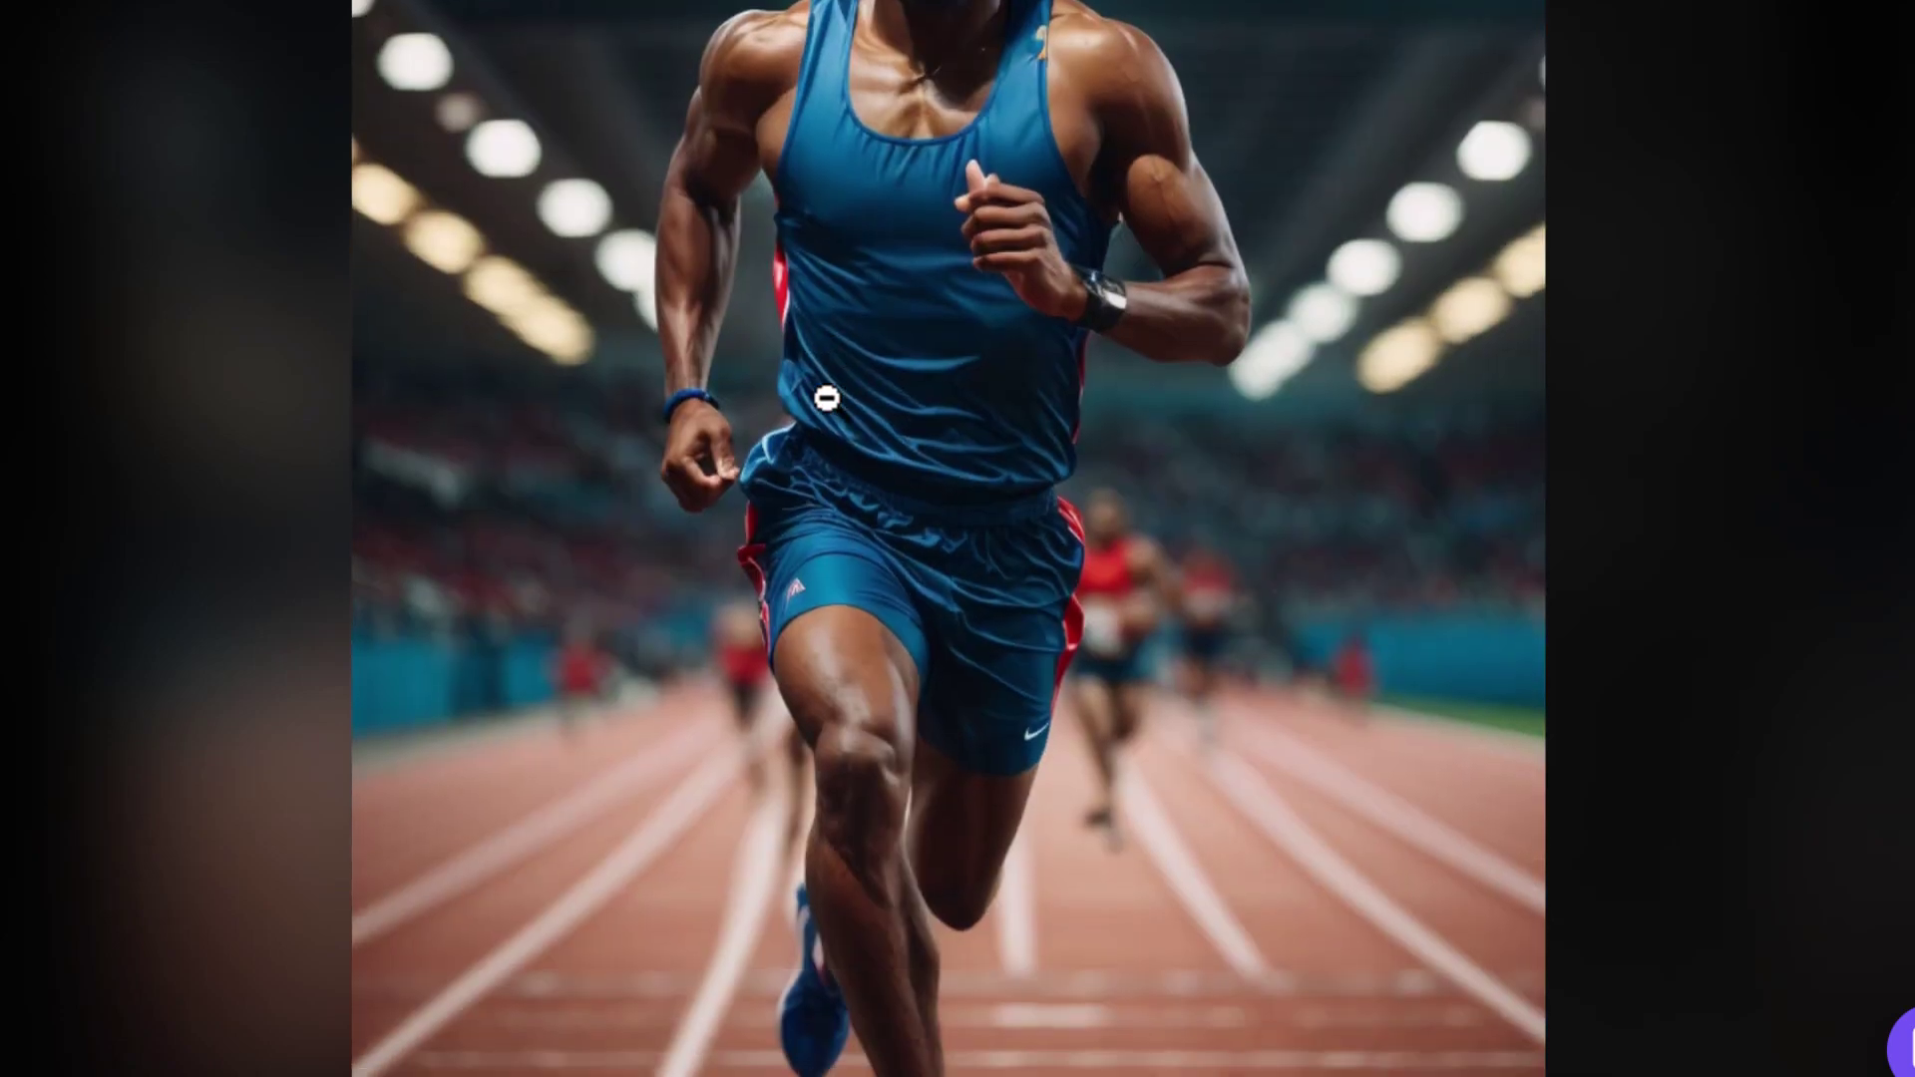
{"action": "scroll", "coordinate": [1218, 223], "scroll_direction": "up", "scroll_amount": 8}
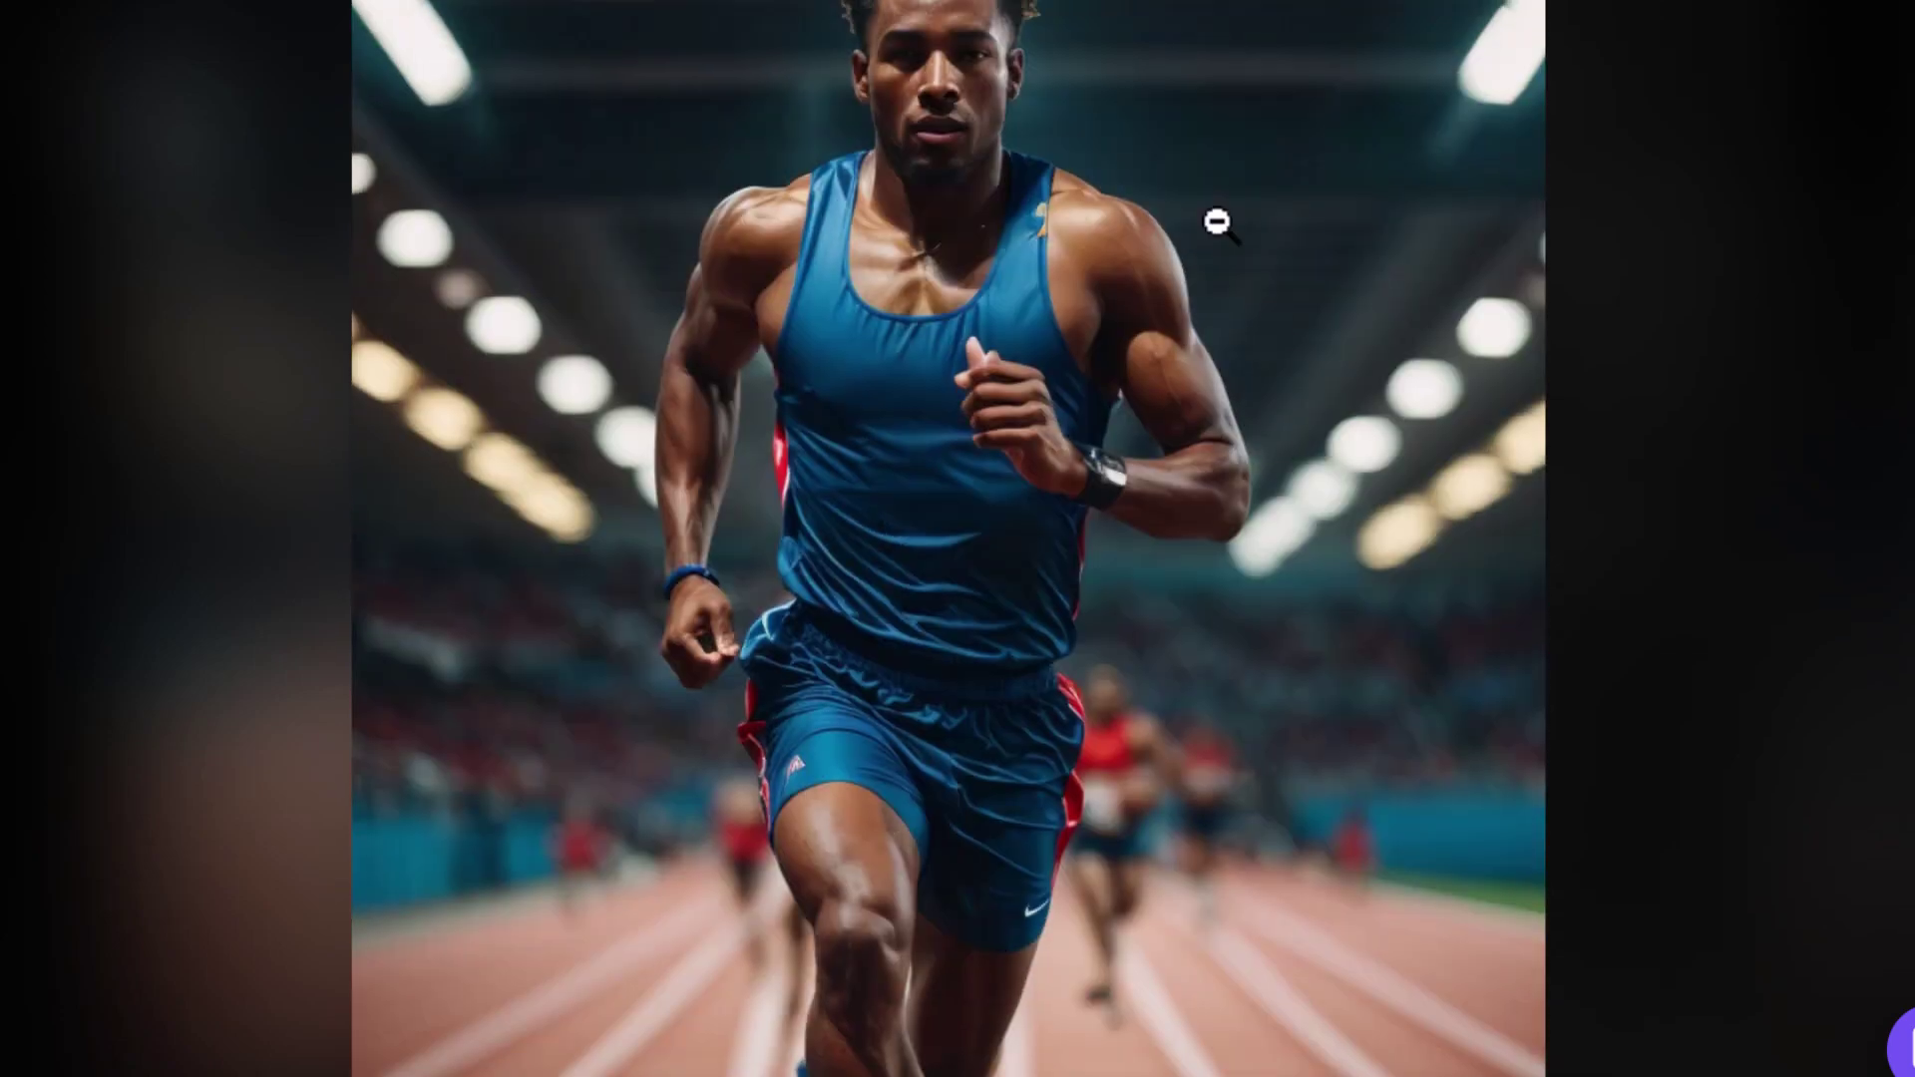
{"action": "scroll", "coordinate": [911, 727], "scroll_direction": "up", "scroll_amount": 2}
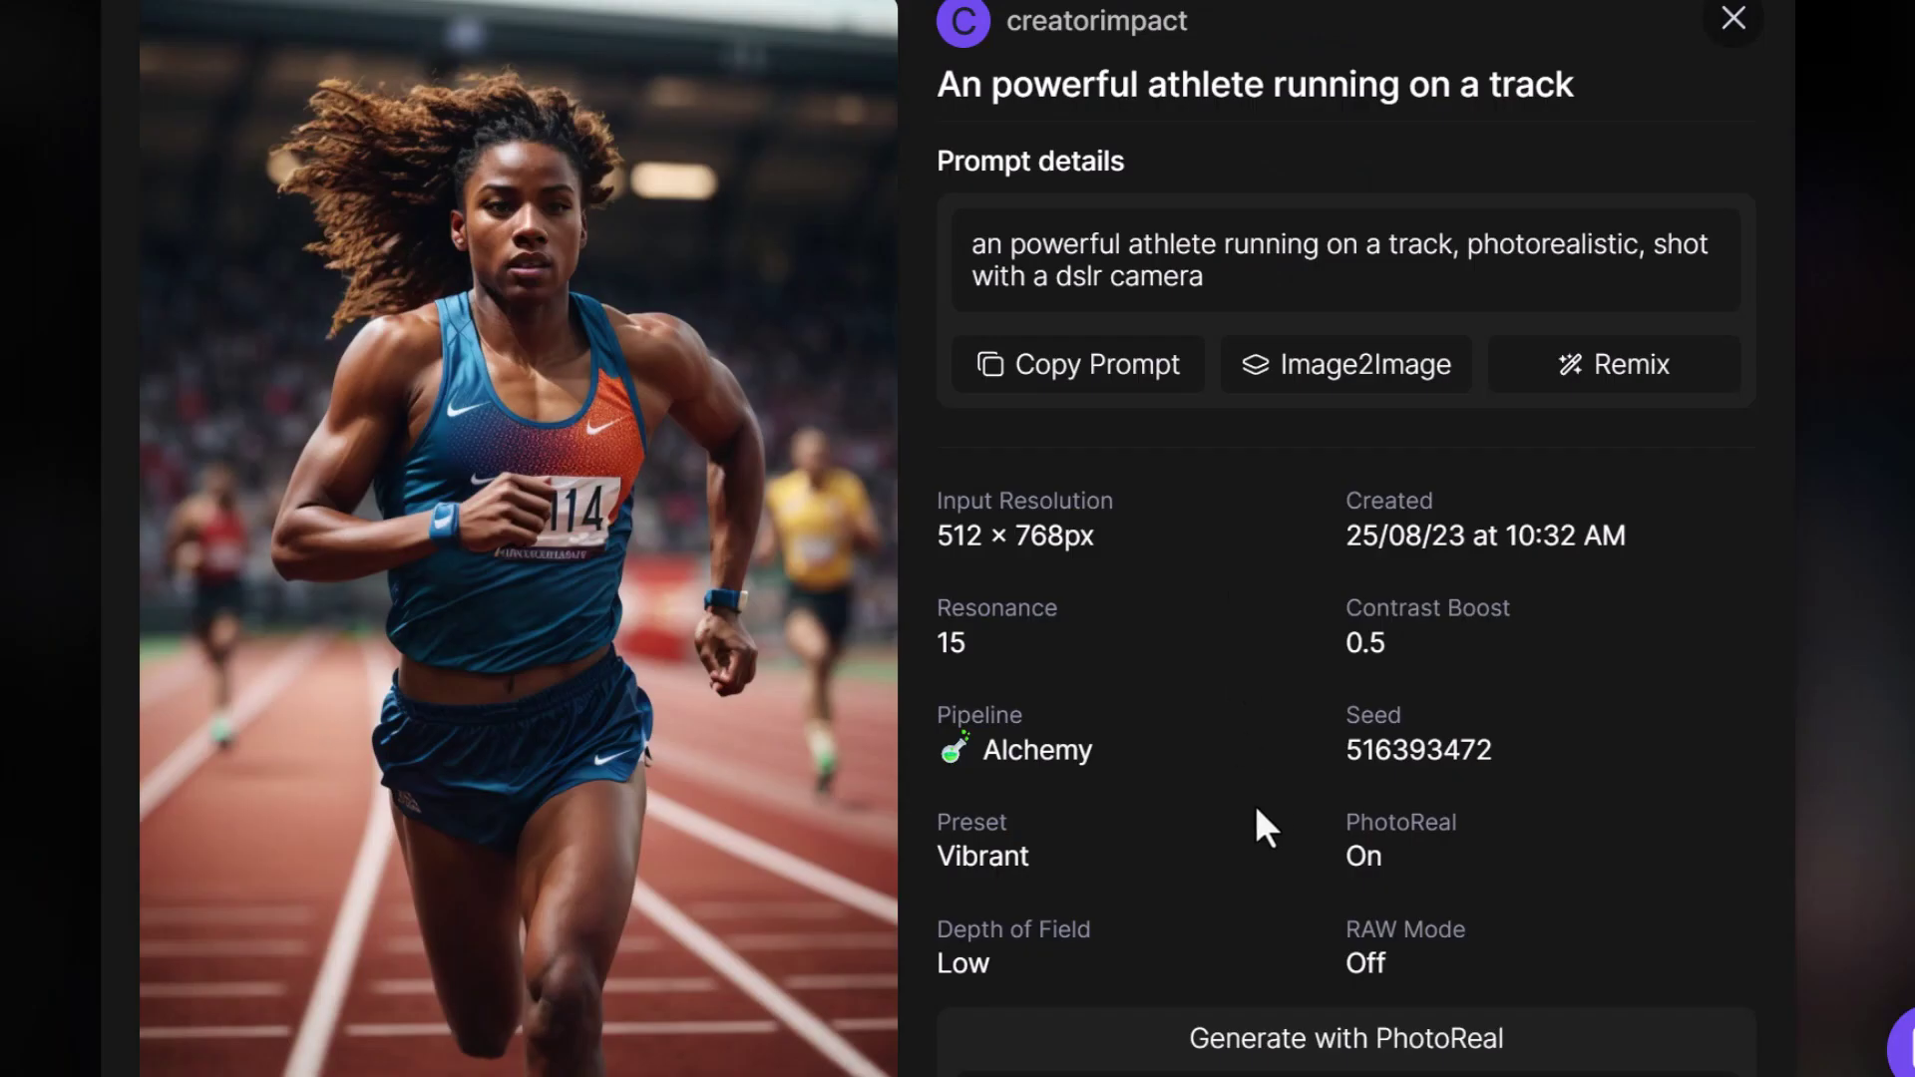
Check the preset of the Vibrant athlete image and examine the picture enlarged
{"action": "double_click", "coordinate": [950, 856]}
{"action": "left_click", "coordinate": [1050, 847]}
{"action": "left_click", "coordinate": [552, 309]}
{"action": "left_click", "coordinate": [977, 256]}
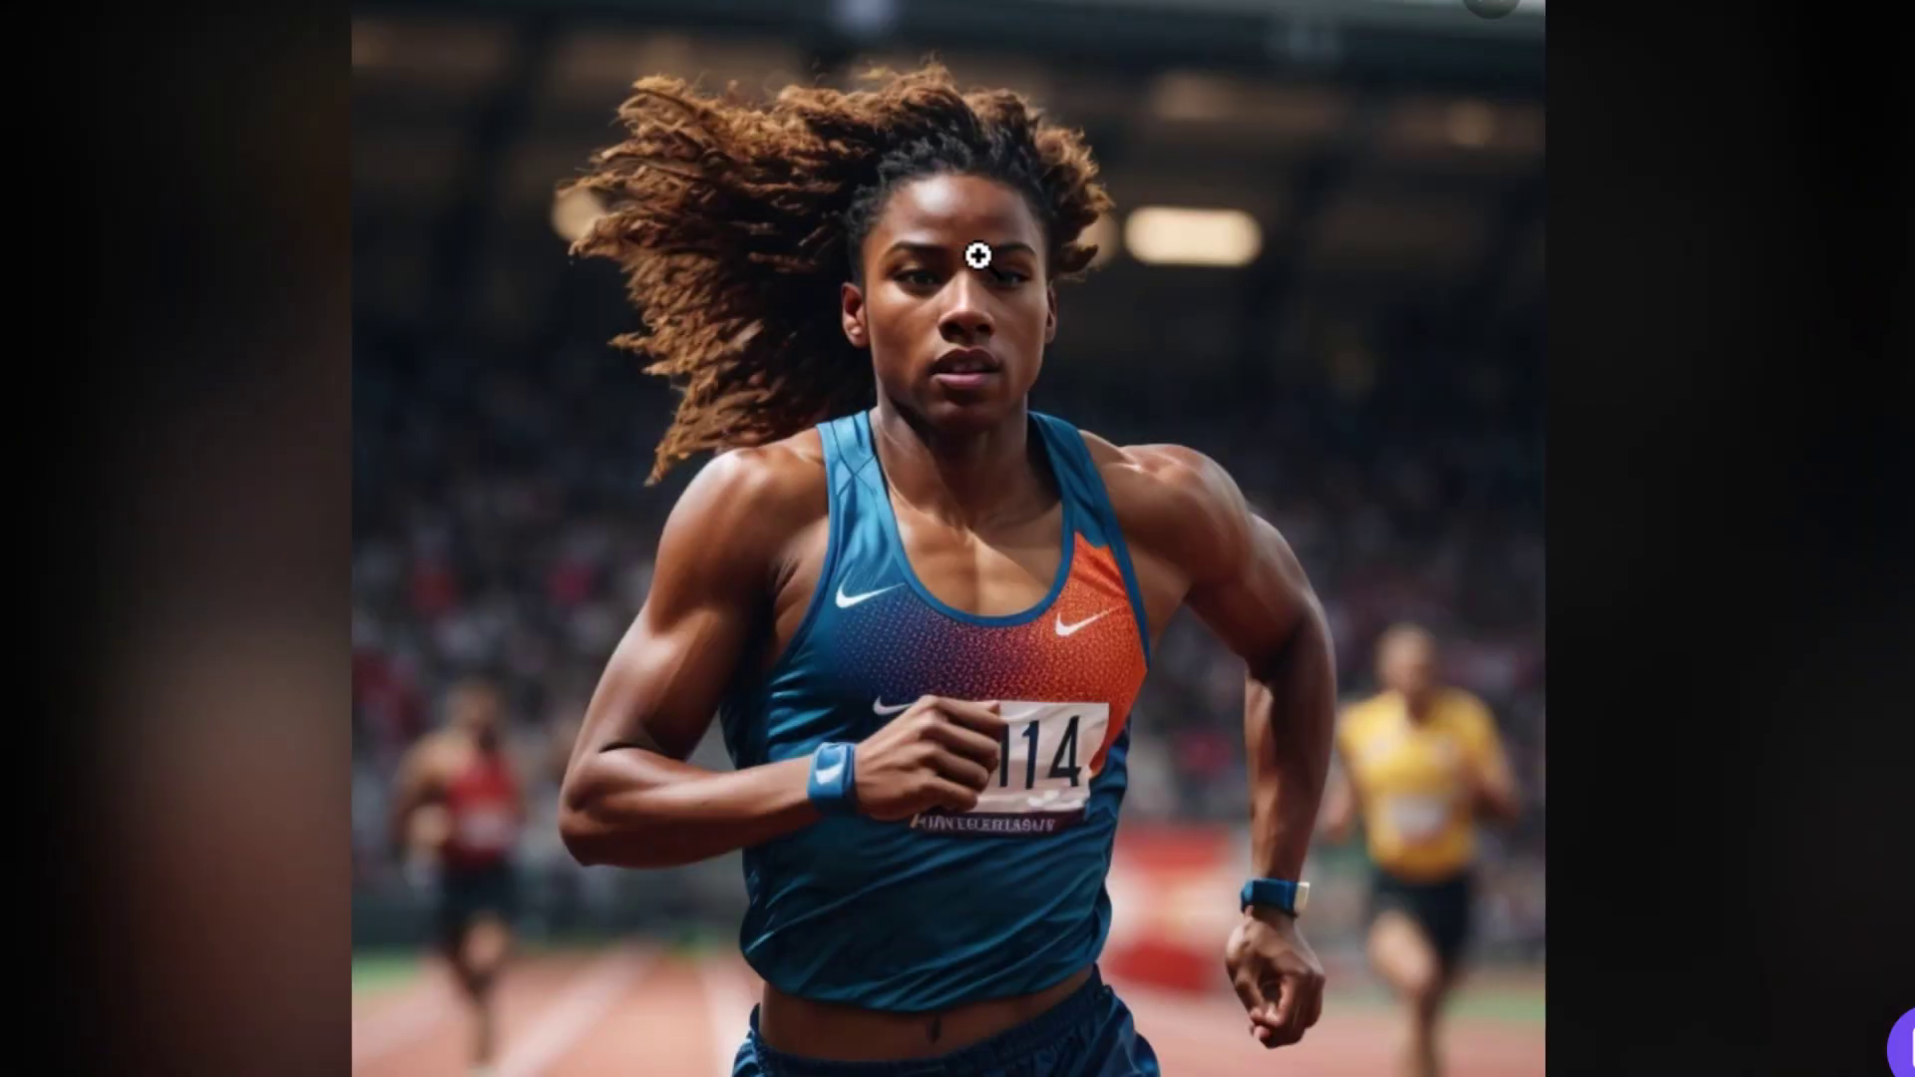
{"action": "scroll", "coordinate": [868, 517], "scroll_direction": "down", "scroll_amount": 5}
{"action": "scroll", "coordinate": [851, 615], "scroll_direction": "up", "scroll_amount": 4}
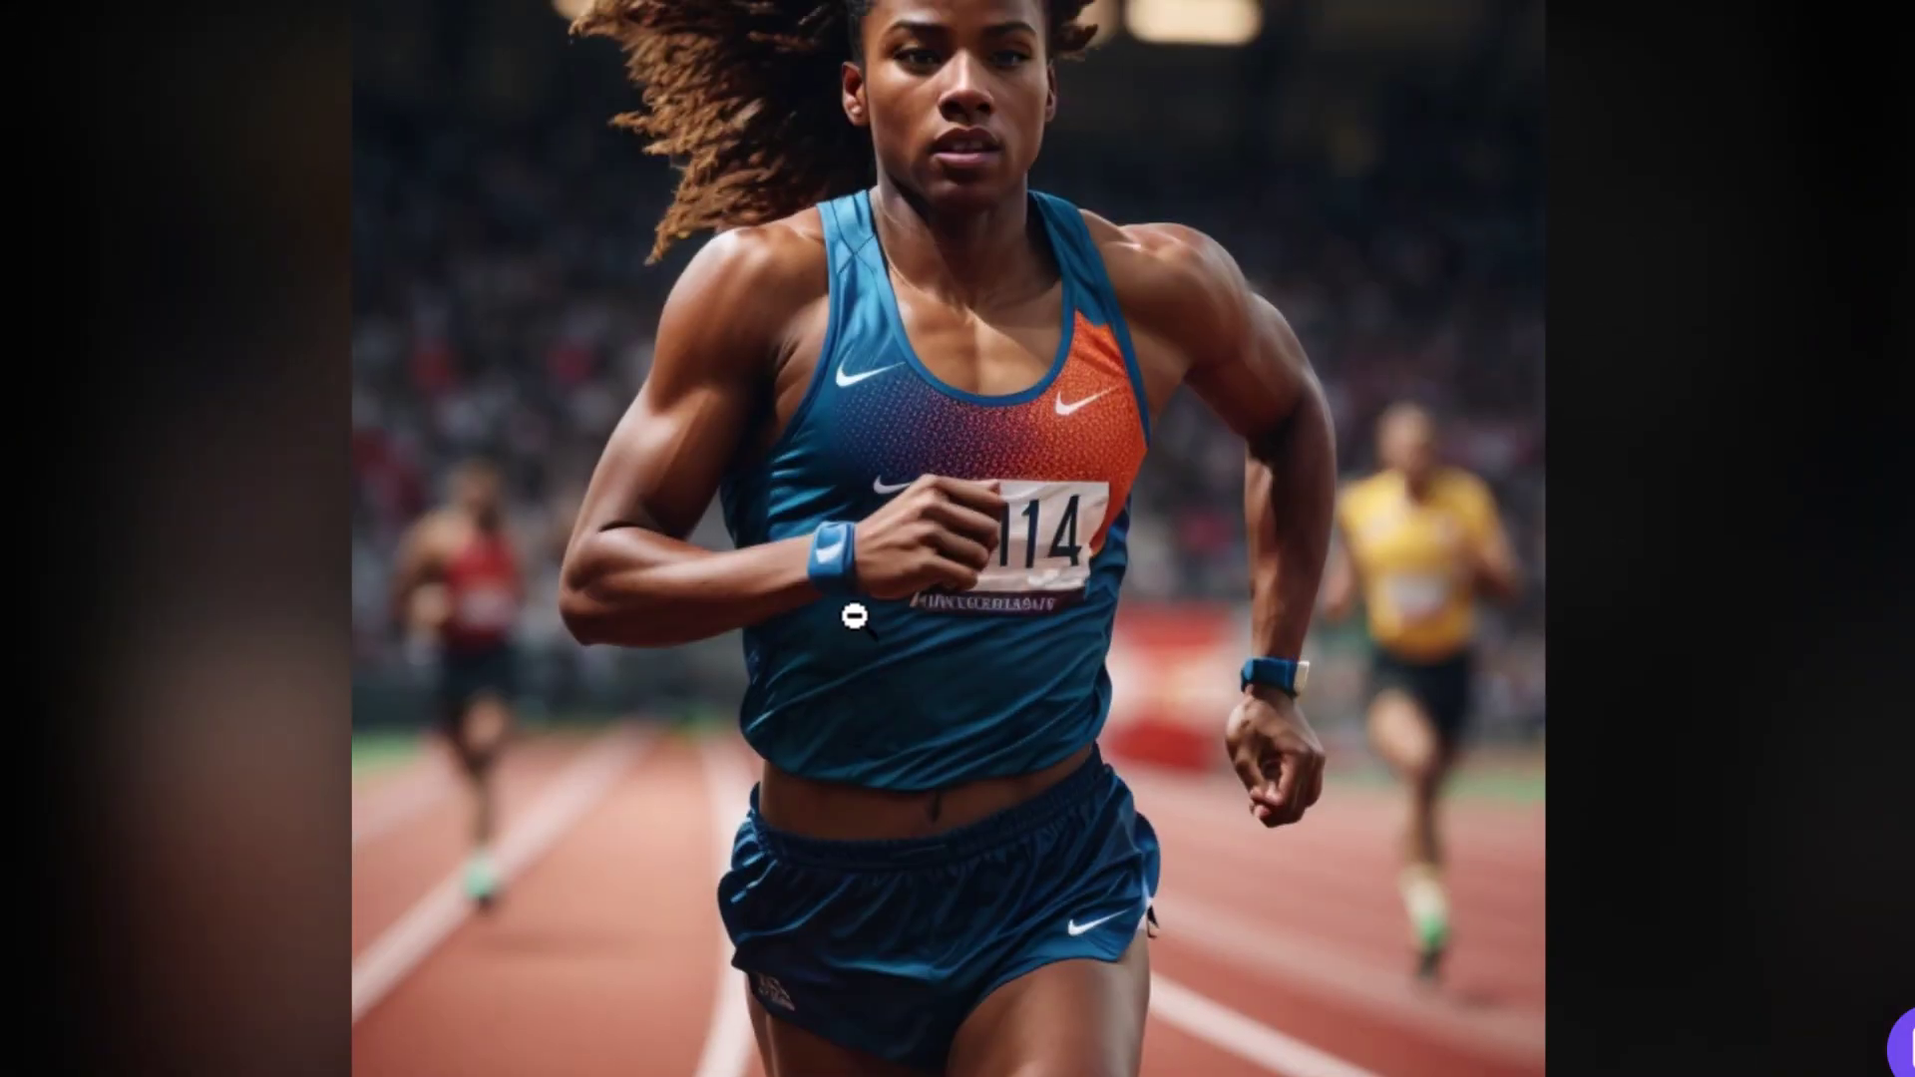
{"action": "scroll", "coordinate": [863, 618], "scroll_direction": "up", "scroll_amount": 1}
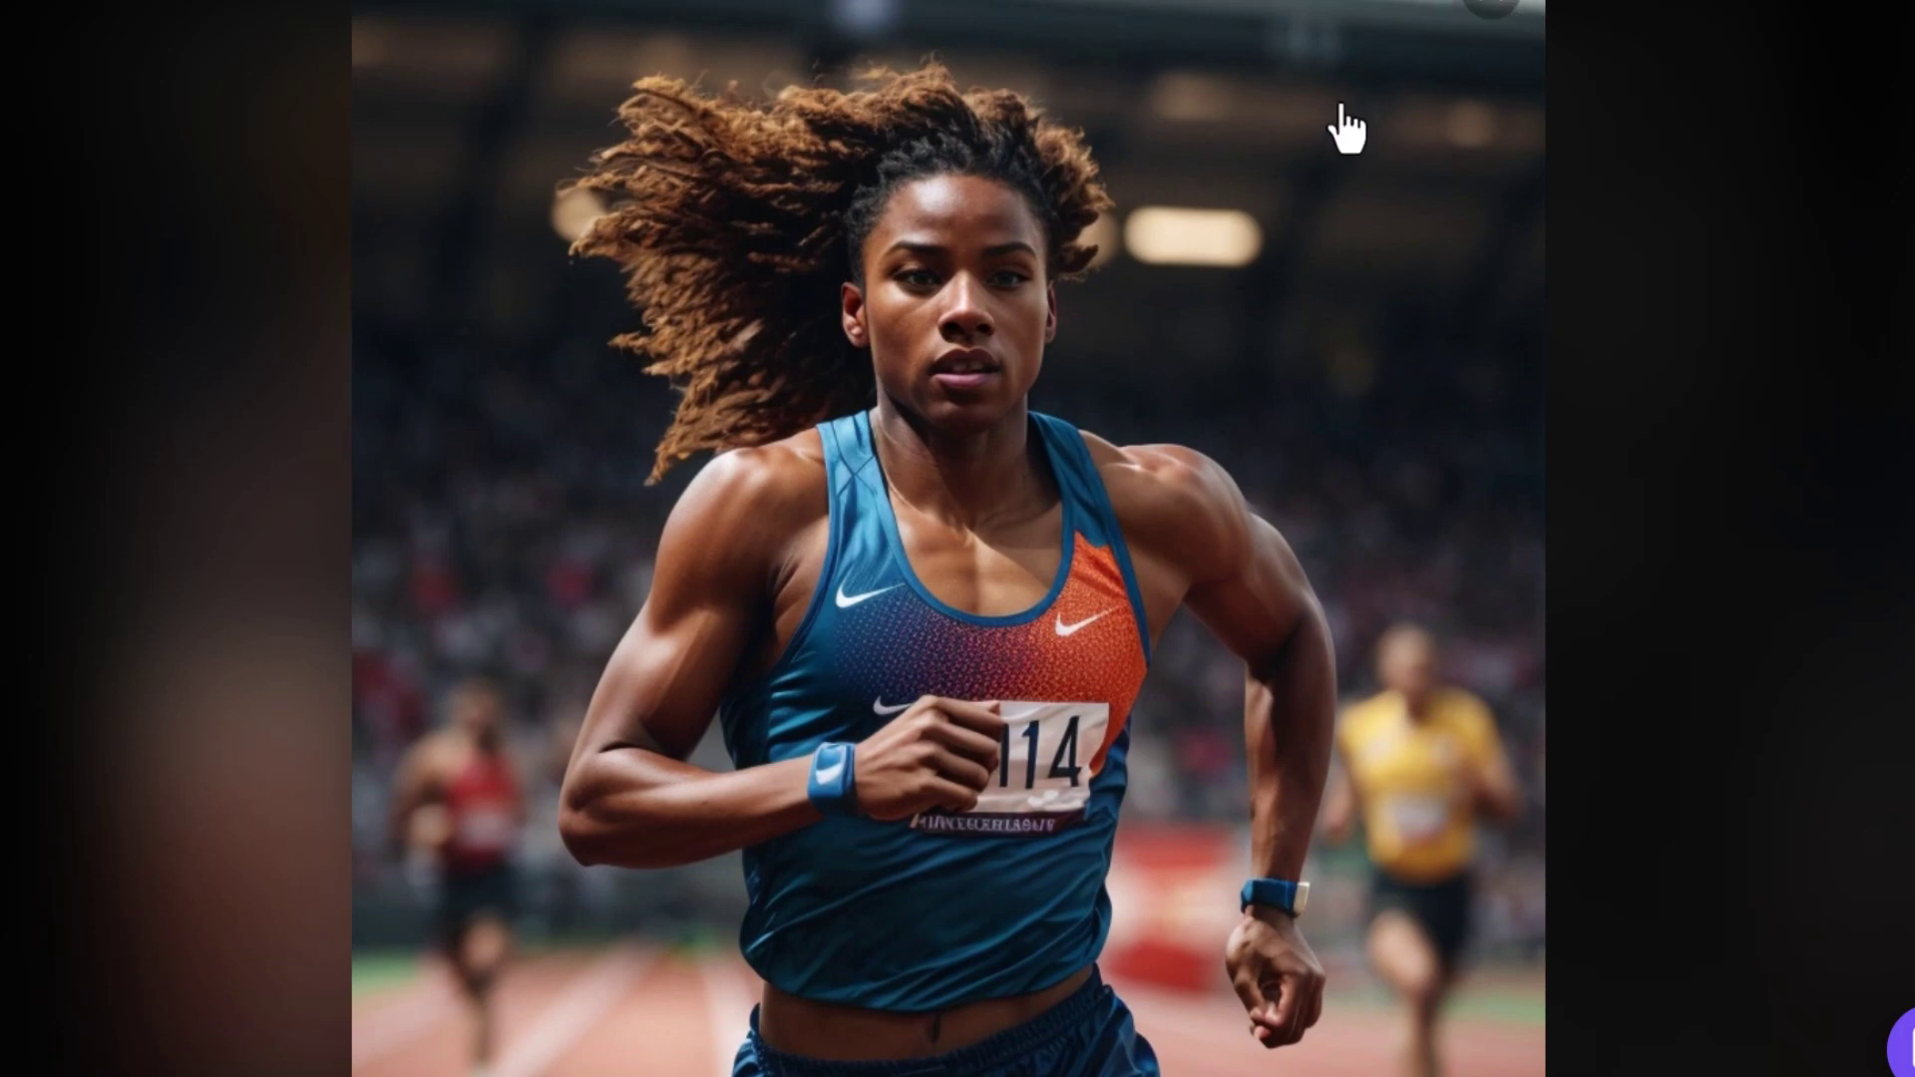
{"action": "left_click", "coordinate": [788, 459]}
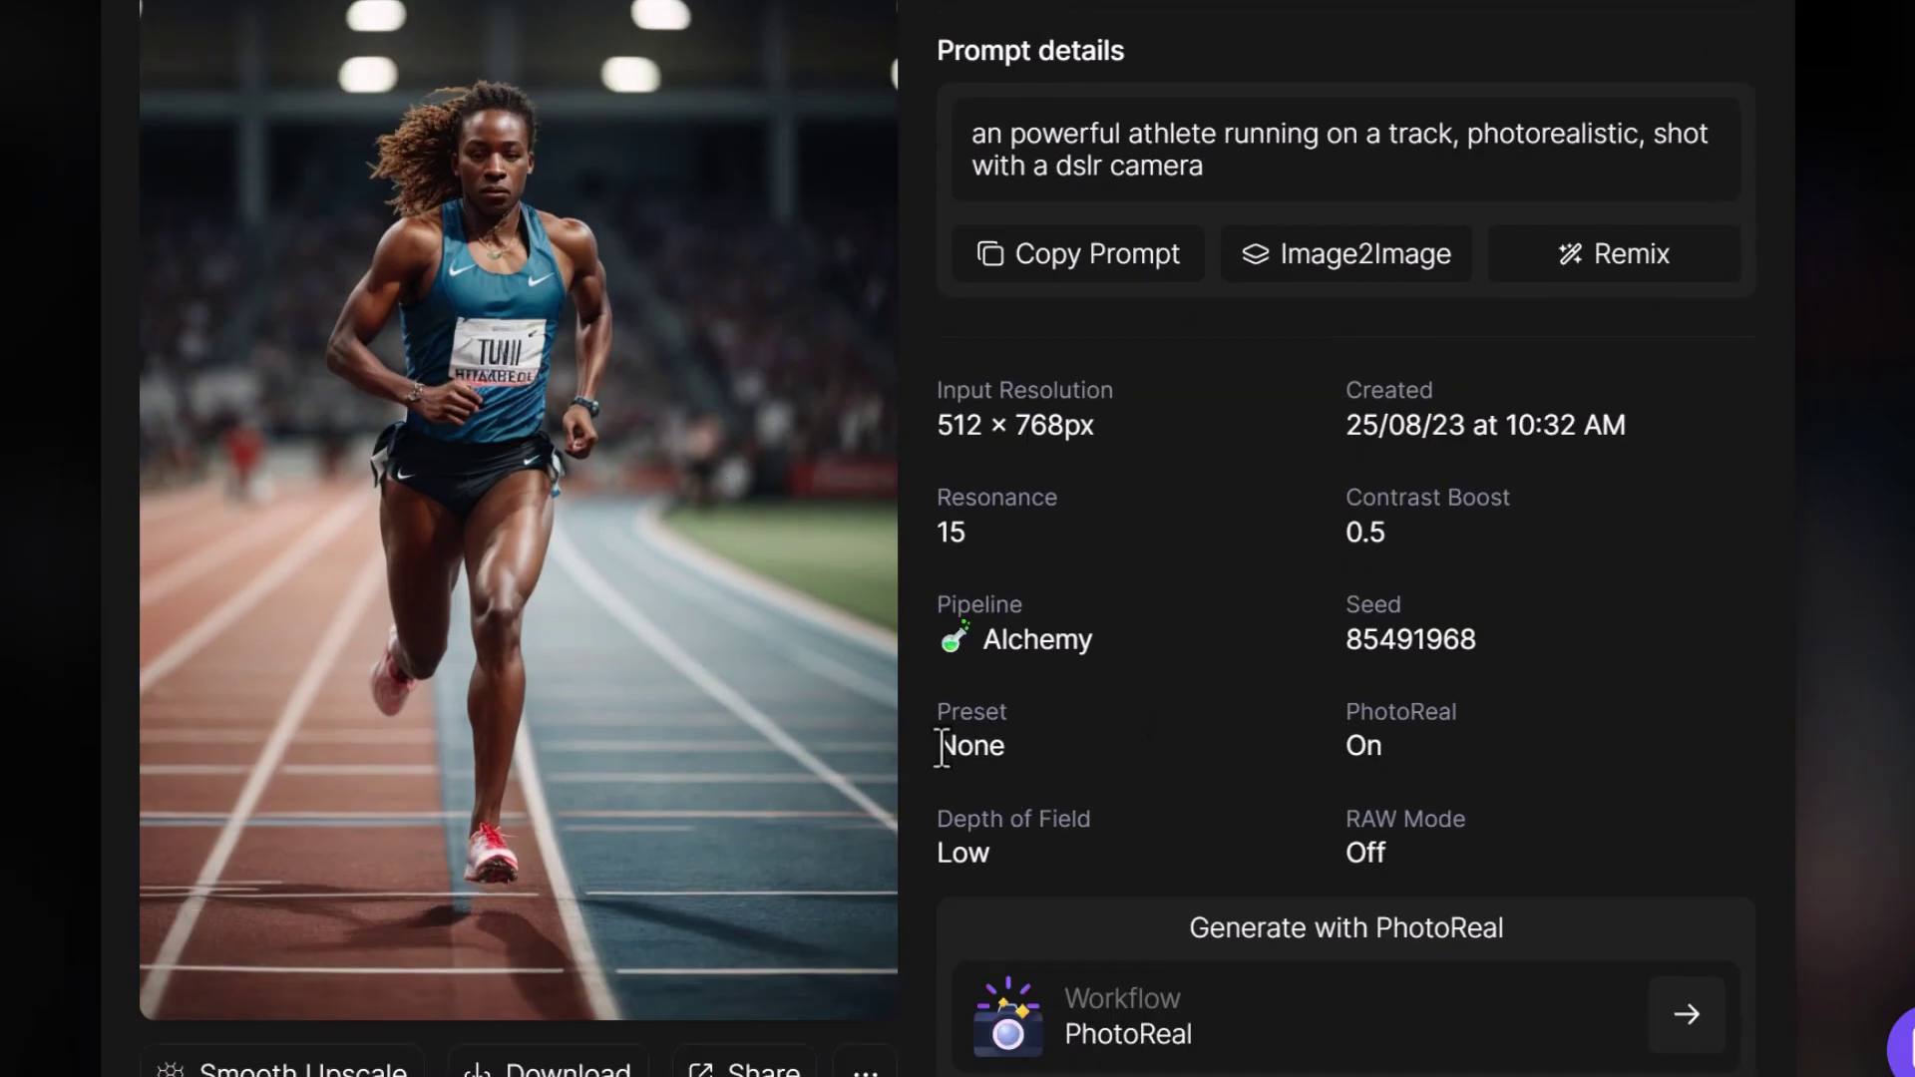
Examine the athlete image made with the None preset at full size, and return to the generation page
{"action": "left_click_drag", "start_coordinate": [942, 748], "coordinate": [1005, 749]}
{"action": "left_click", "coordinate": [517, 359]}
{"action": "left_click", "coordinate": [864, 472]}
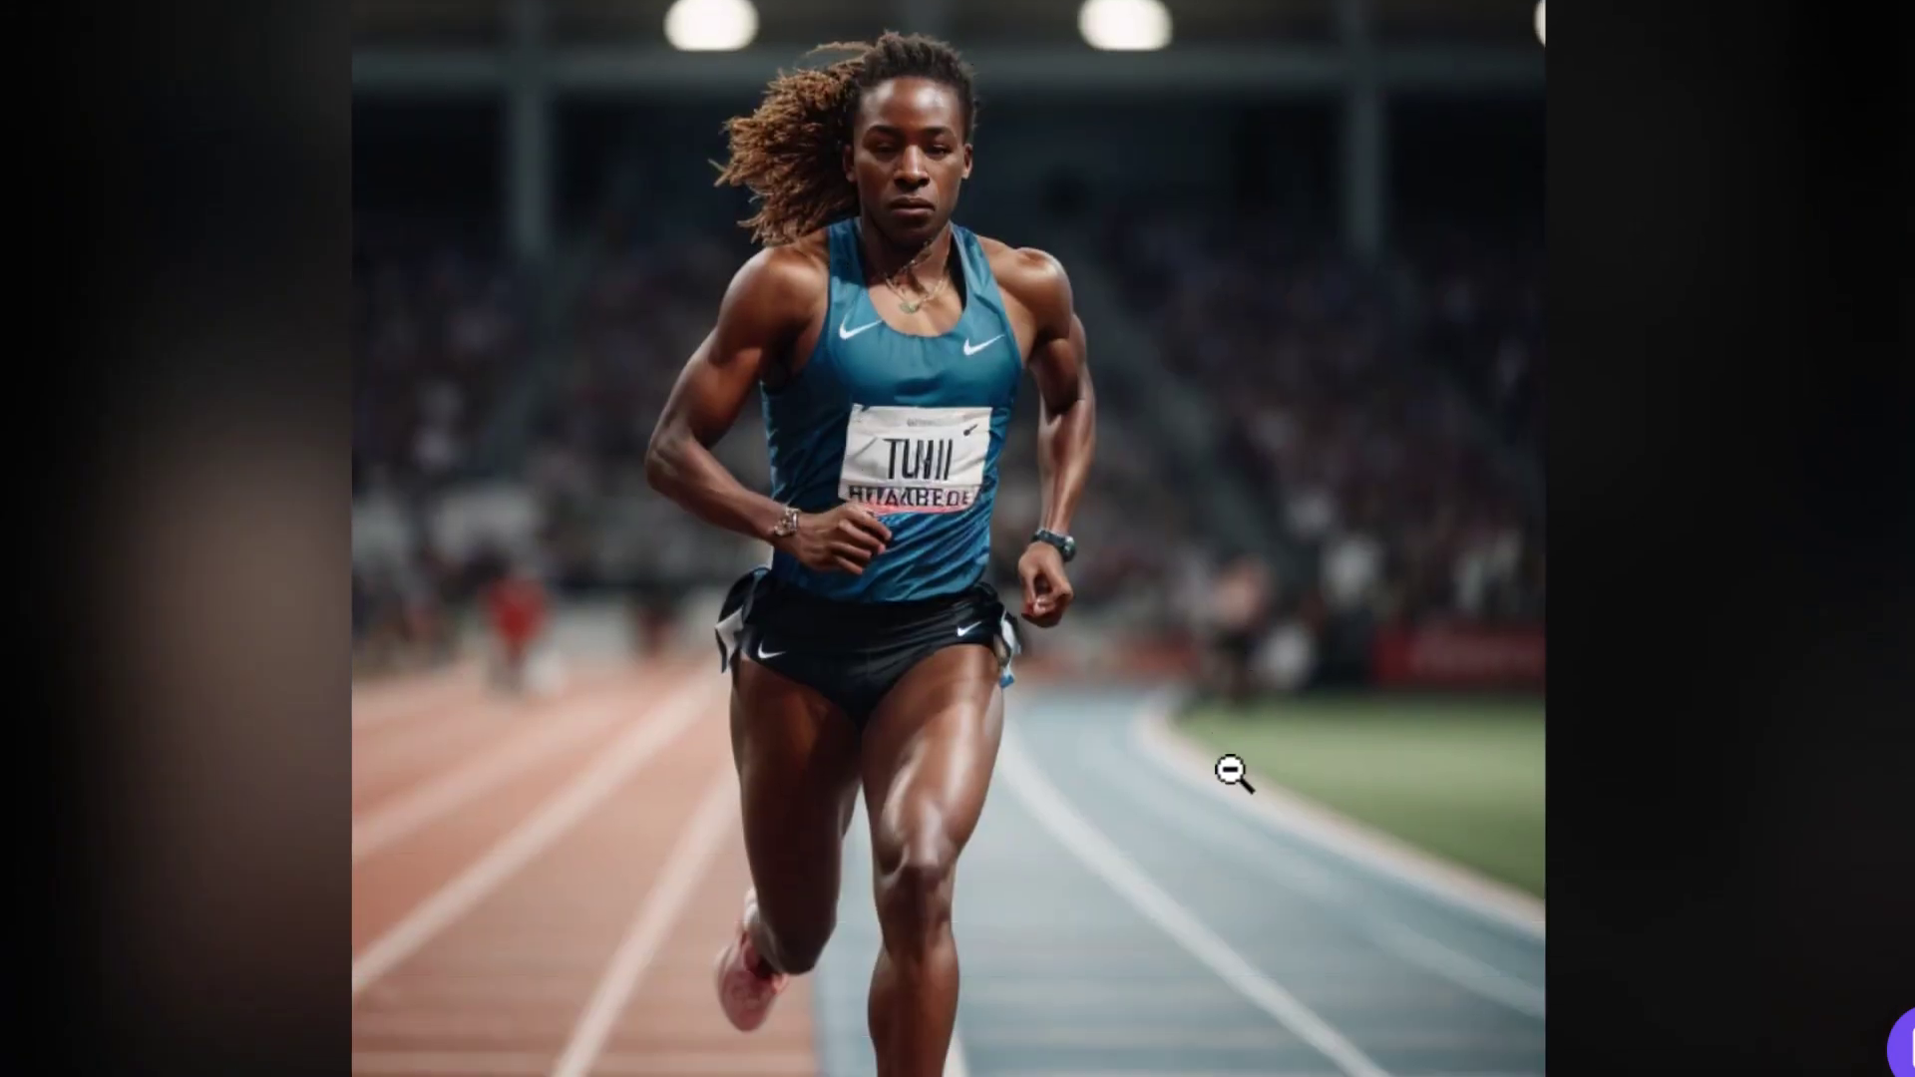
{"action": "scroll", "coordinate": [1237, 774], "scroll_direction": "up", "scroll_amount": 2}
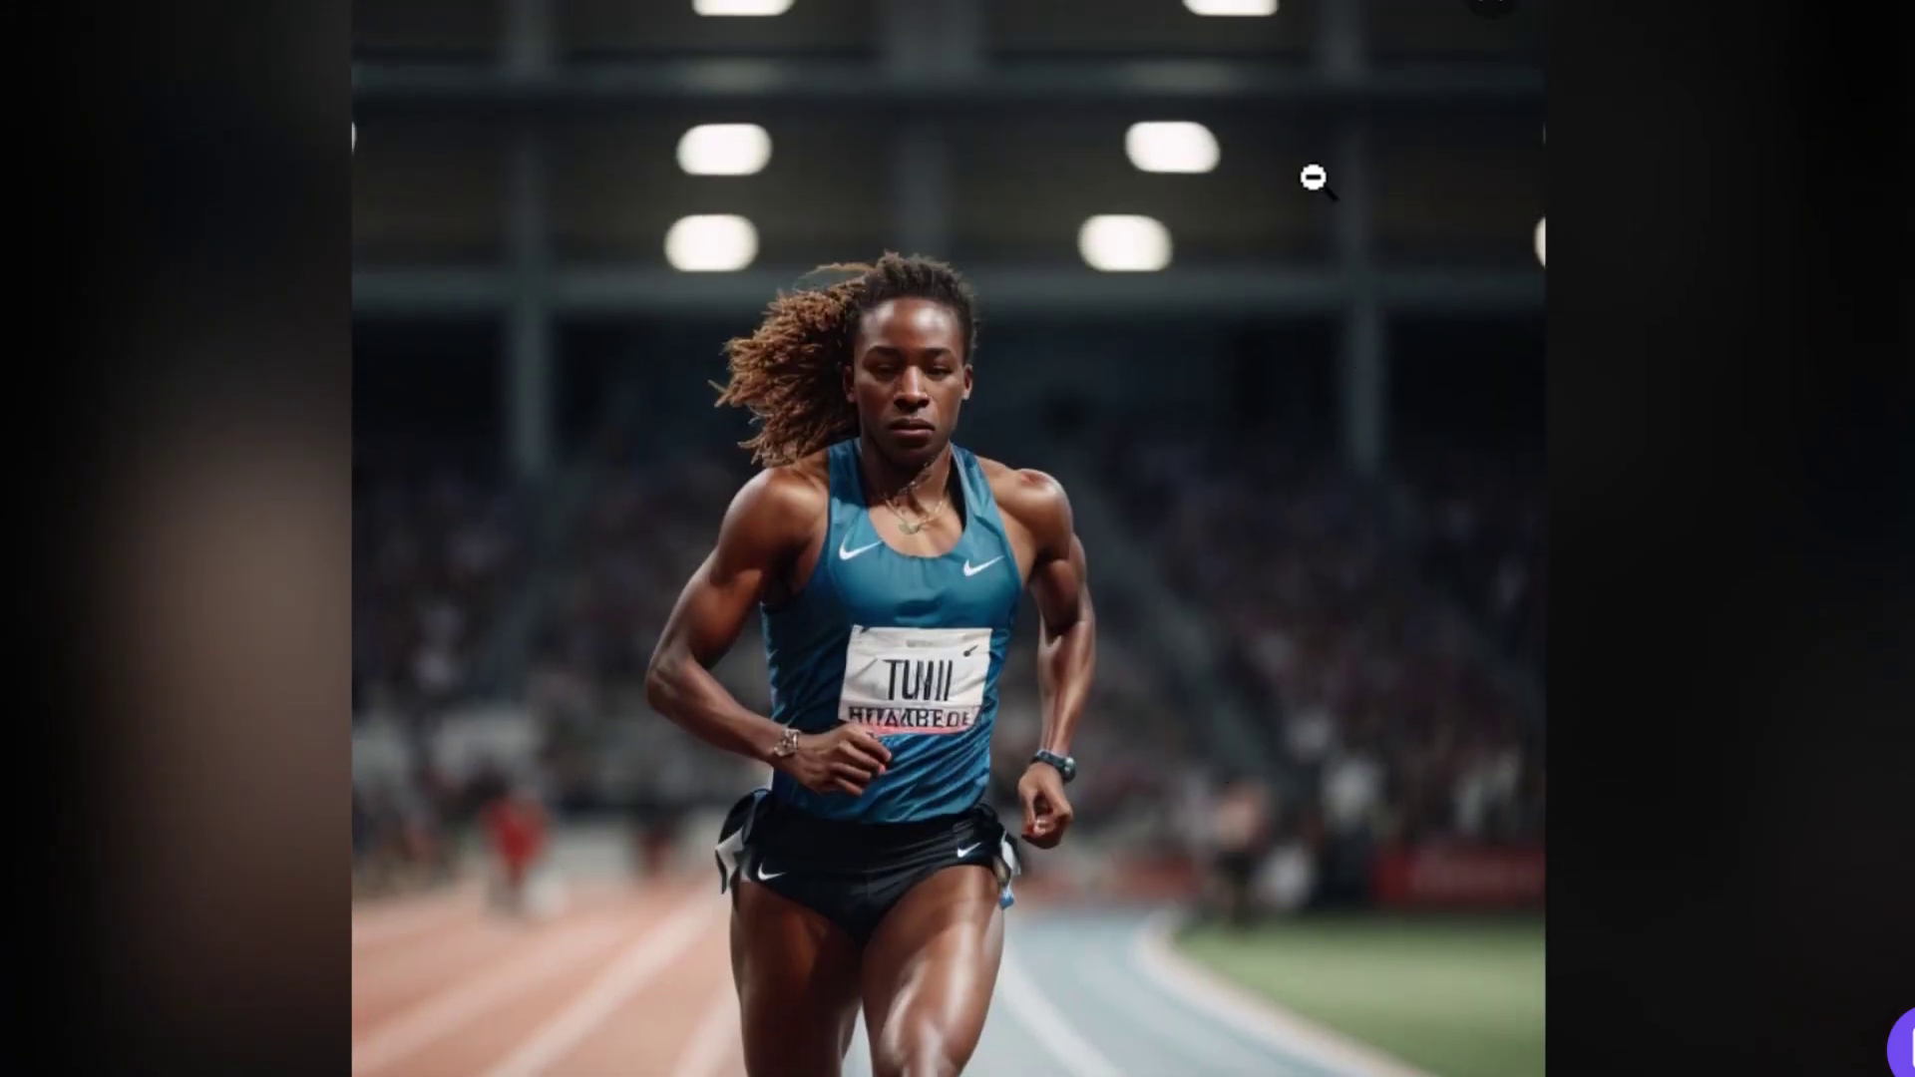
{"action": "scroll", "coordinate": [556, 393], "scroll_direction": "down", "scroll_amount": 5}
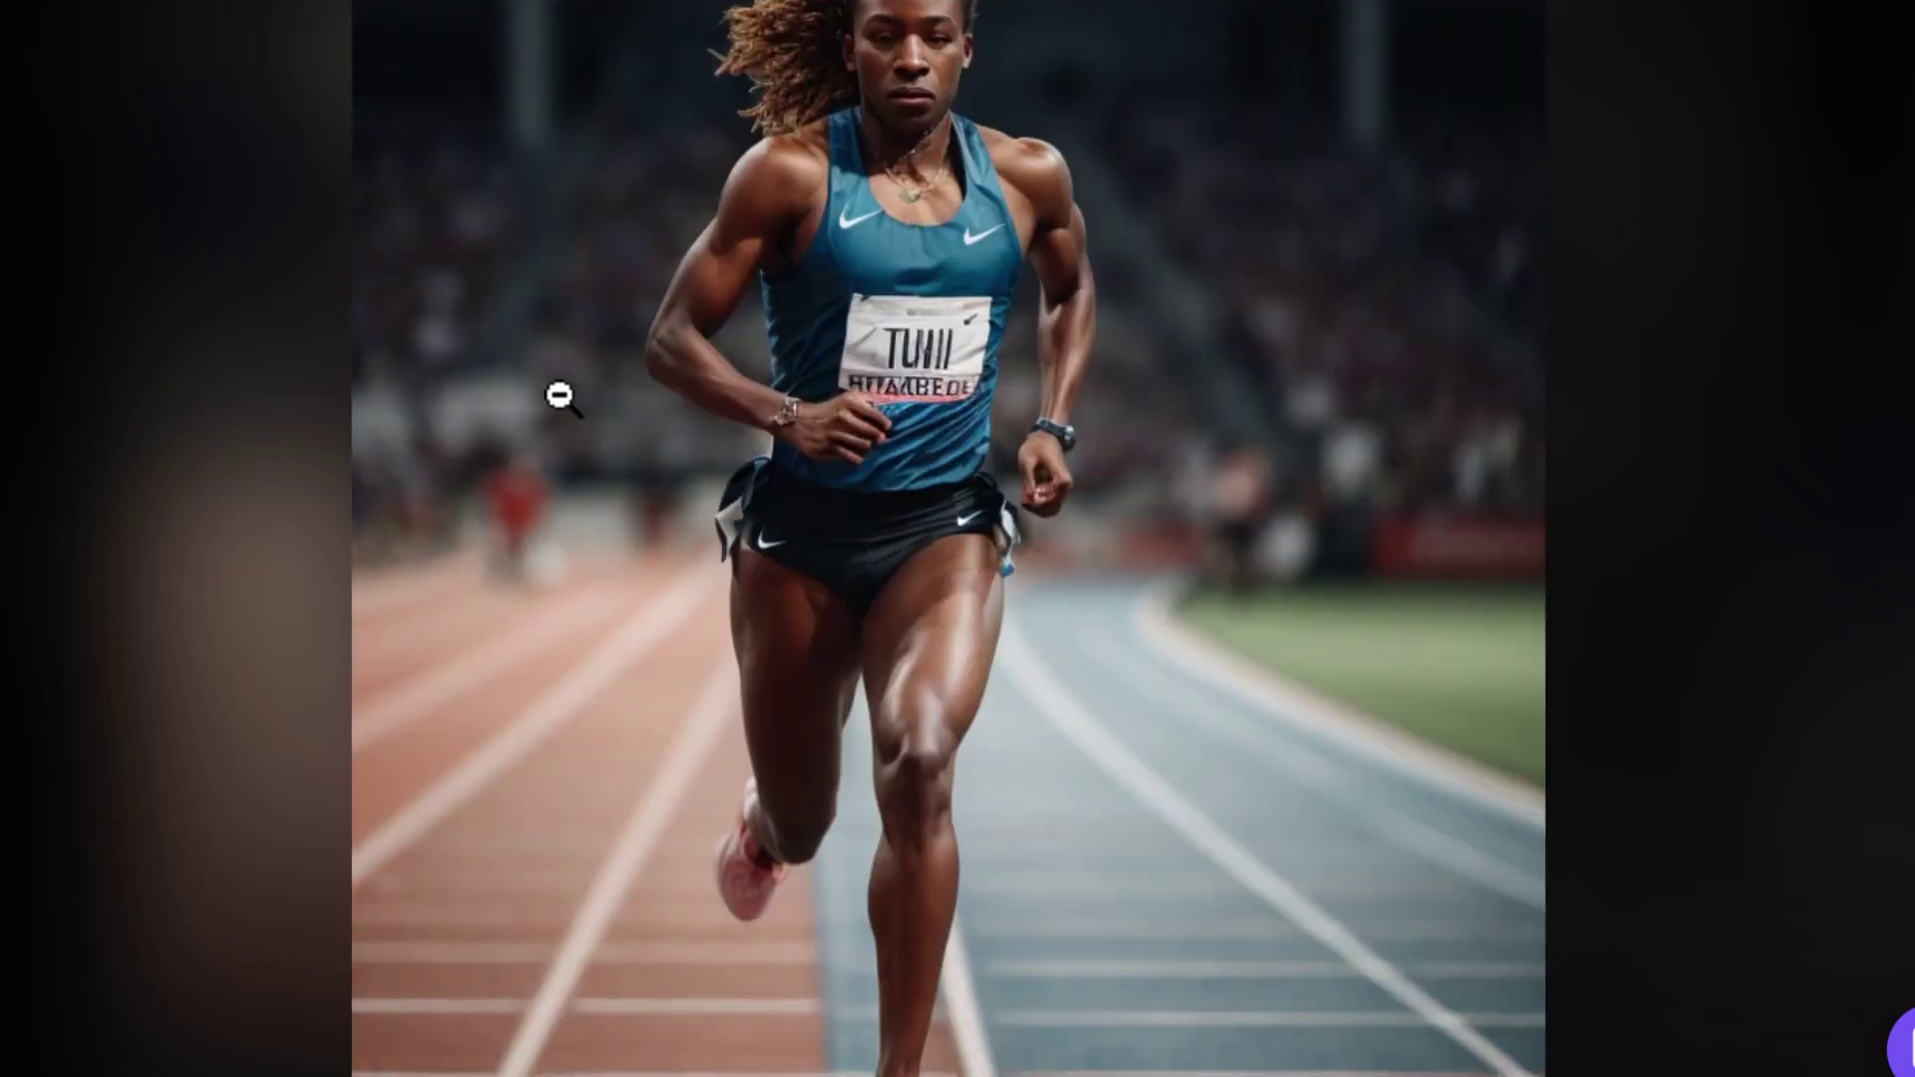
{"action": "scroll", "coordinate": [556, 410], "scroll_direction": "up", "scroll_amount": 5}
{"action": "scroll", "coordinate": [553, 410], "scroll_direction": "up", "scroll_amount": 1}
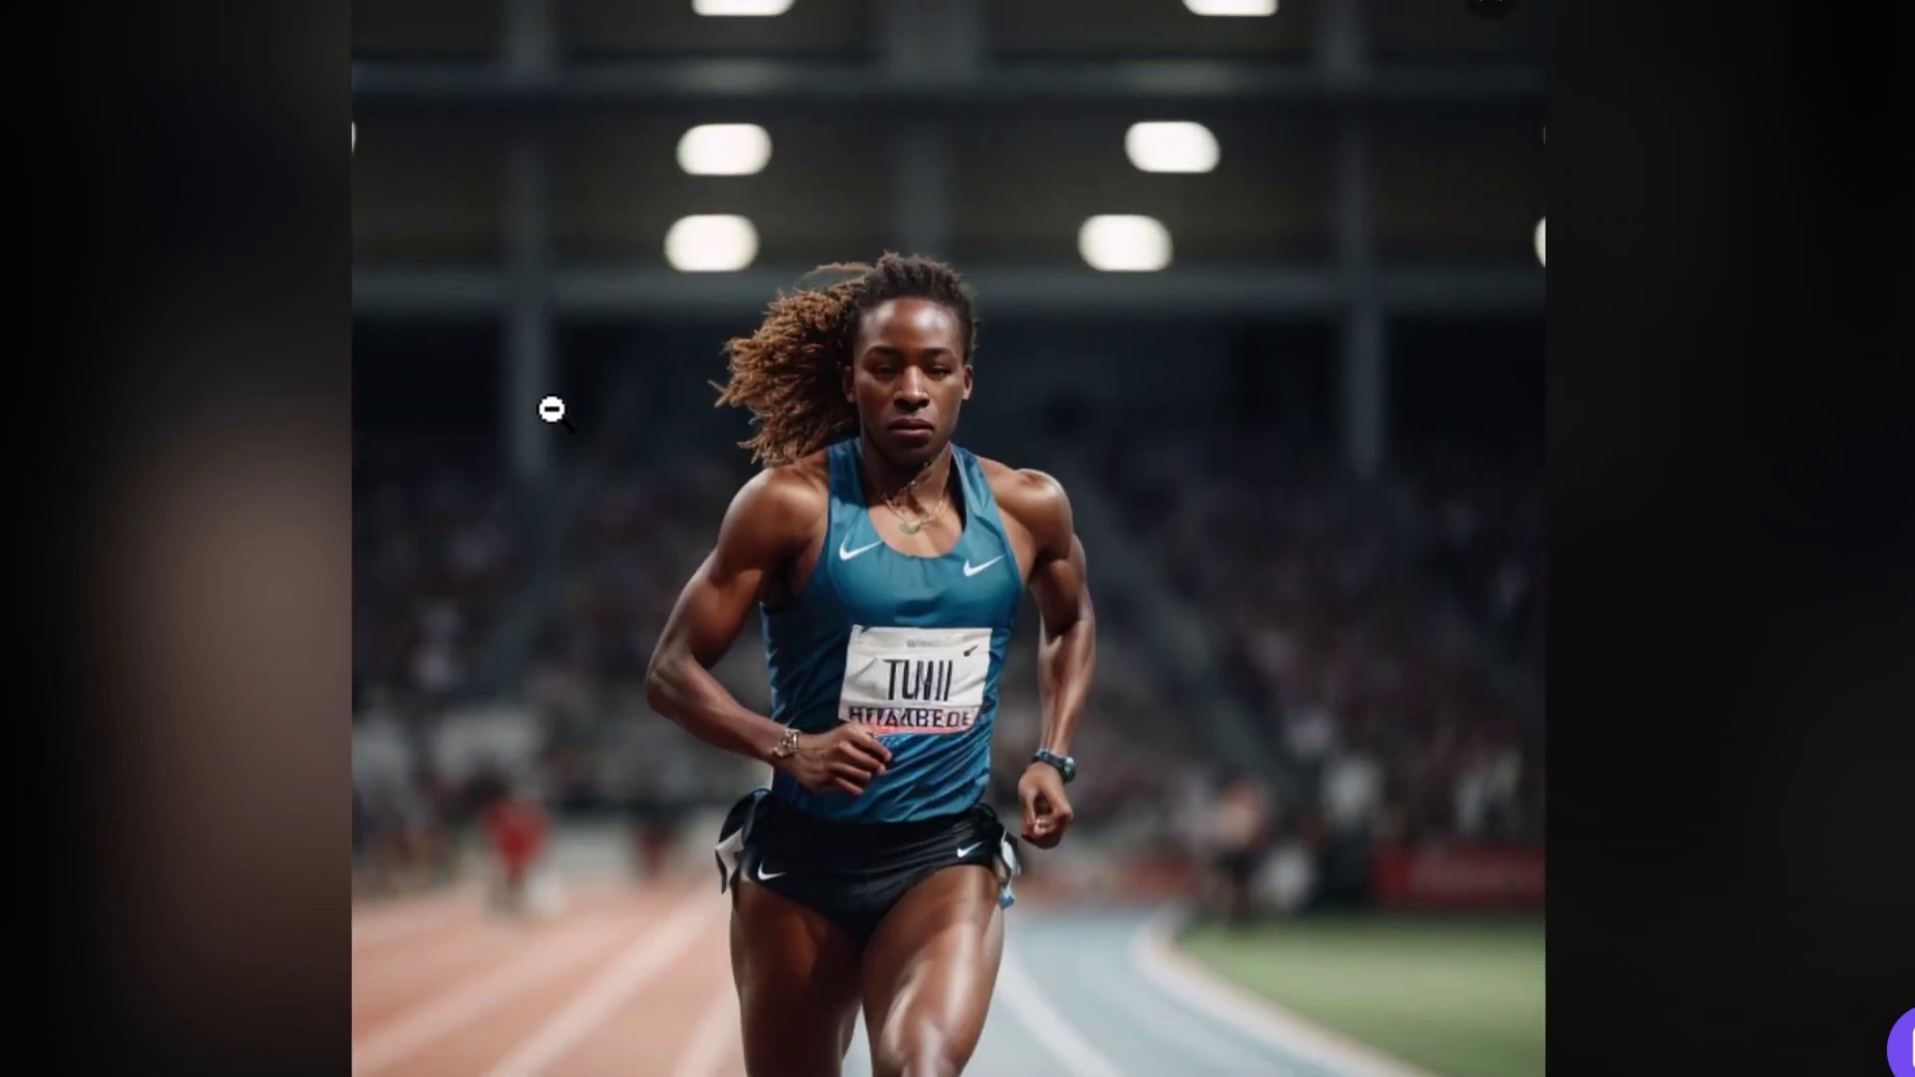
{"action": "key", "text": "Escape"}
{"action": "scroll", "coordinate": [459, 558], "scroll_direction": "down", "scroll_amount": 1}
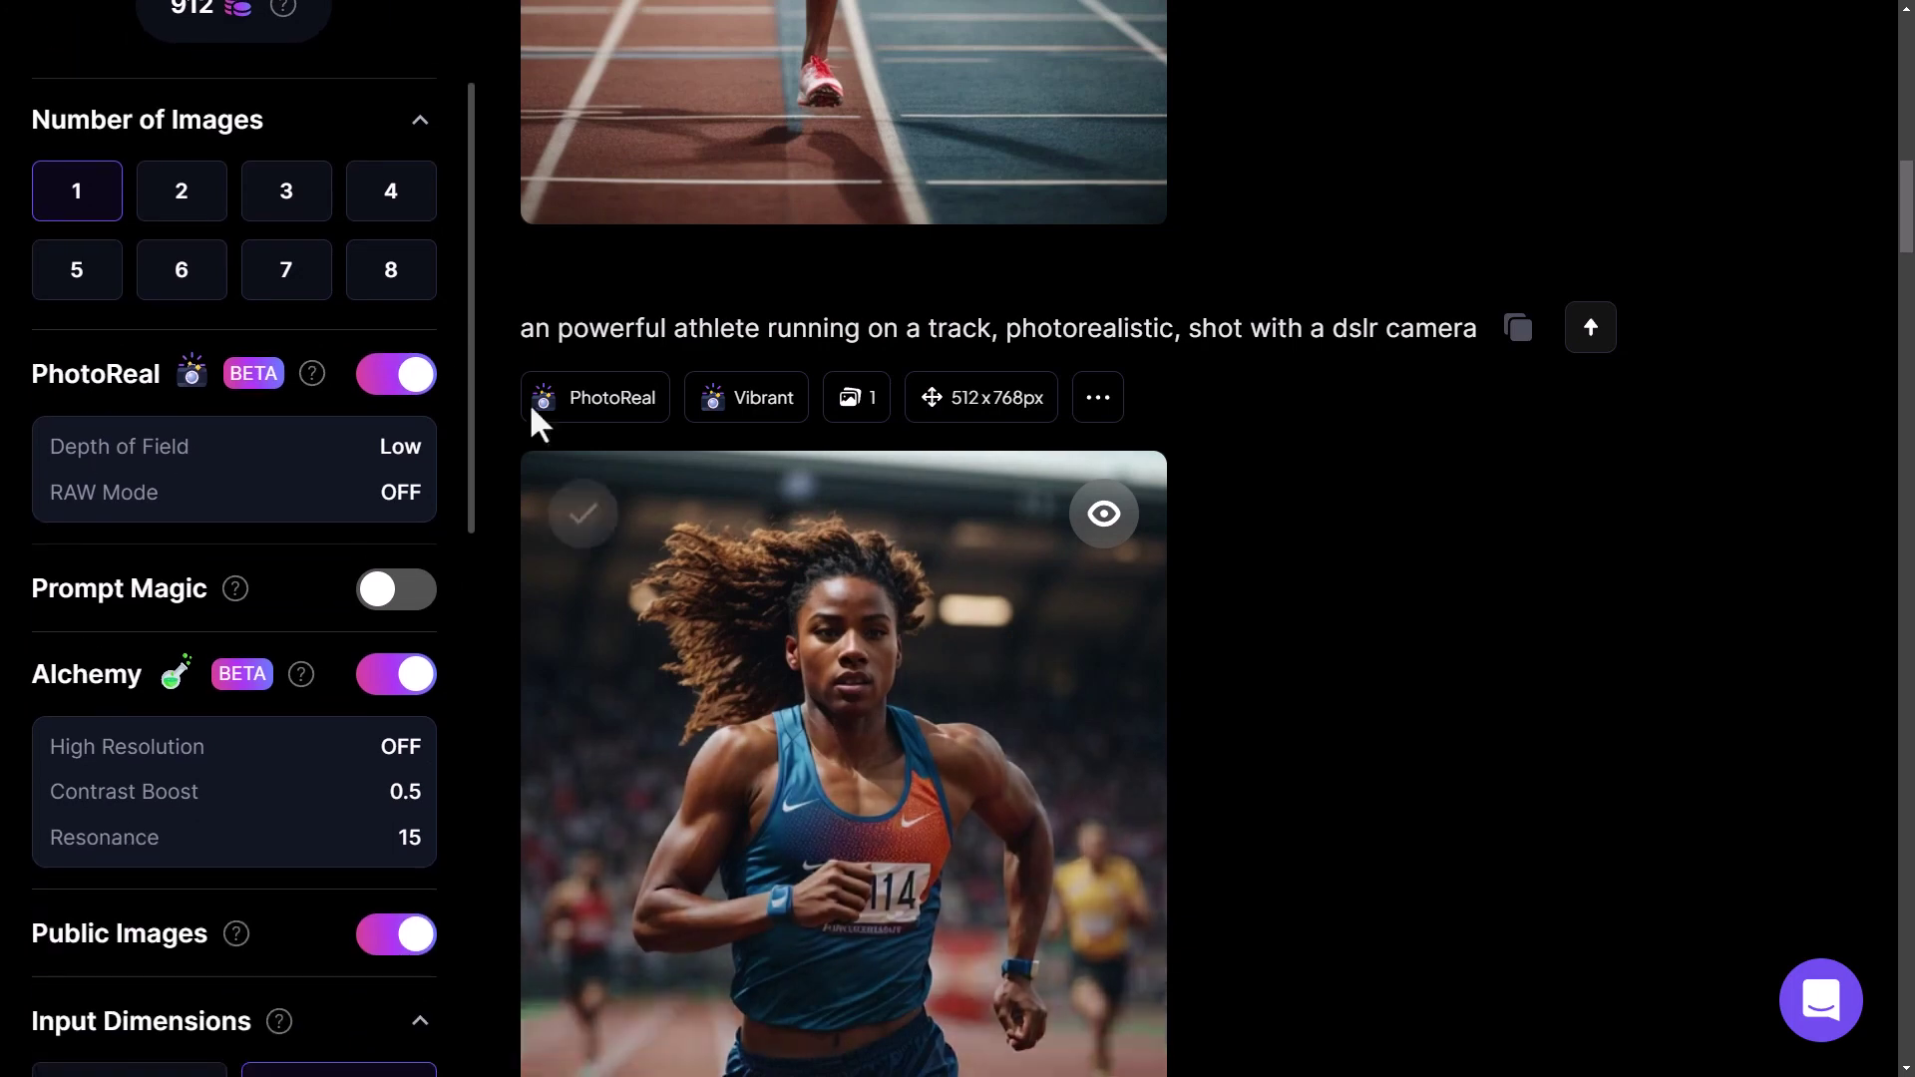
Switch Alchemy and PhotoReal off and back on to show how the generation settings depend on them
{"action": "left_click", "coordinate": [395, 687]}
{"action": "left_click", "coordinate": [394, 375]}
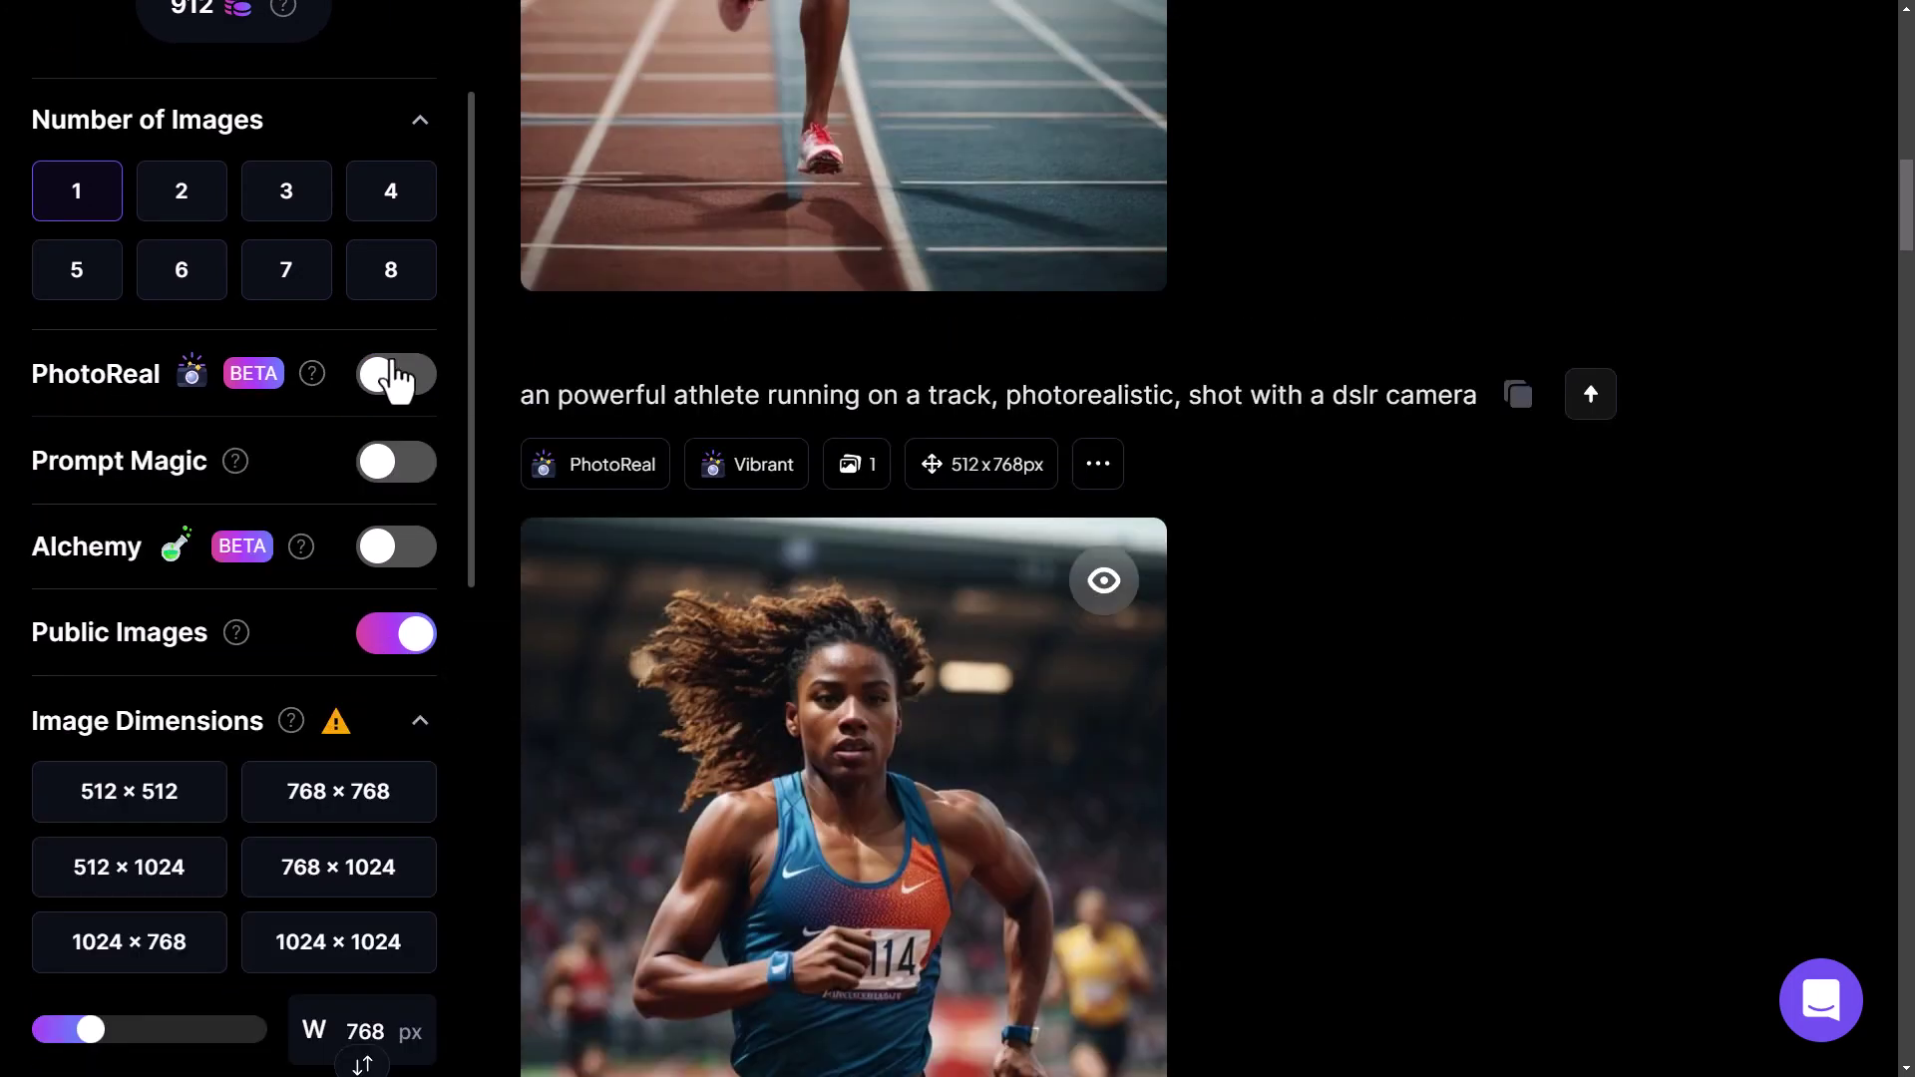
{"action": "left_click", "coordinate": [391, 554]}
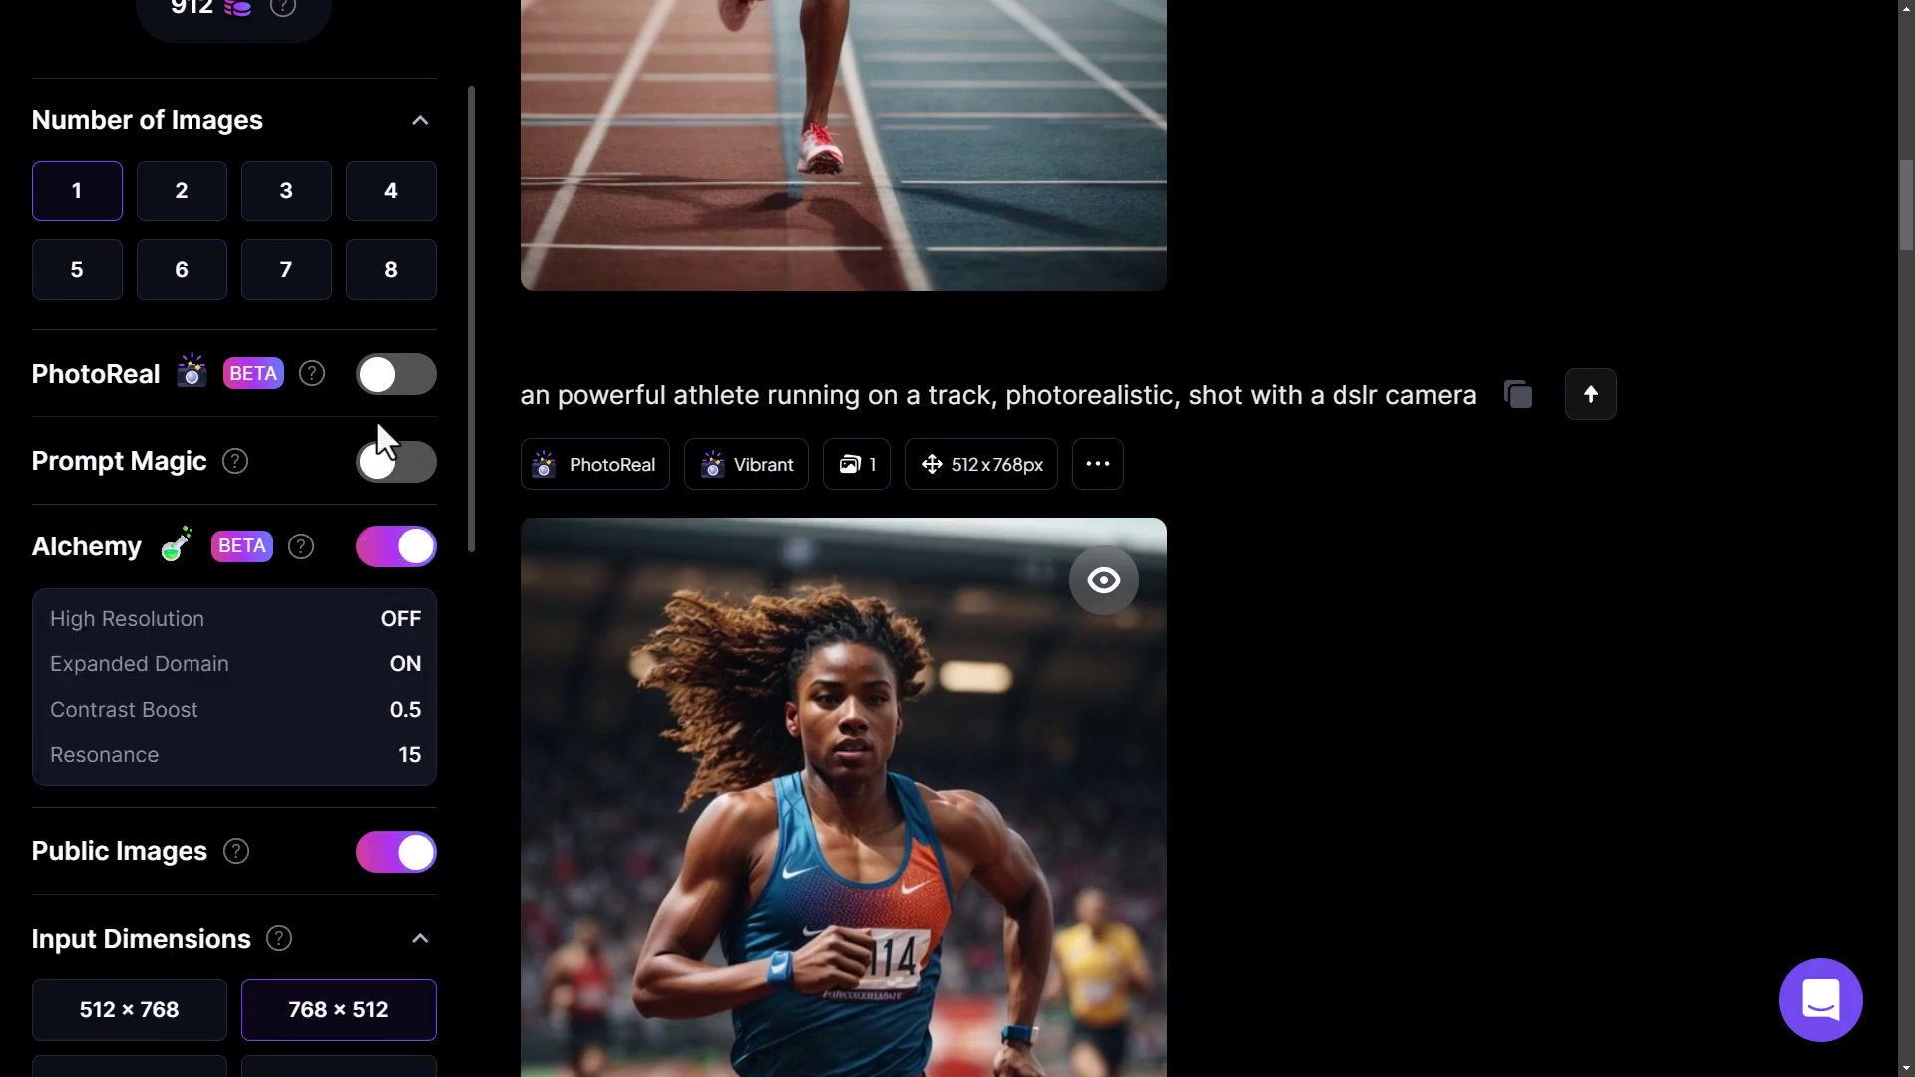
{"action": "left_click", "coordinate": [404, 391]}
{"action": "scroll", "coordinate": [898, 598], "scroll_direction": "up", "scroll_amount": 10}
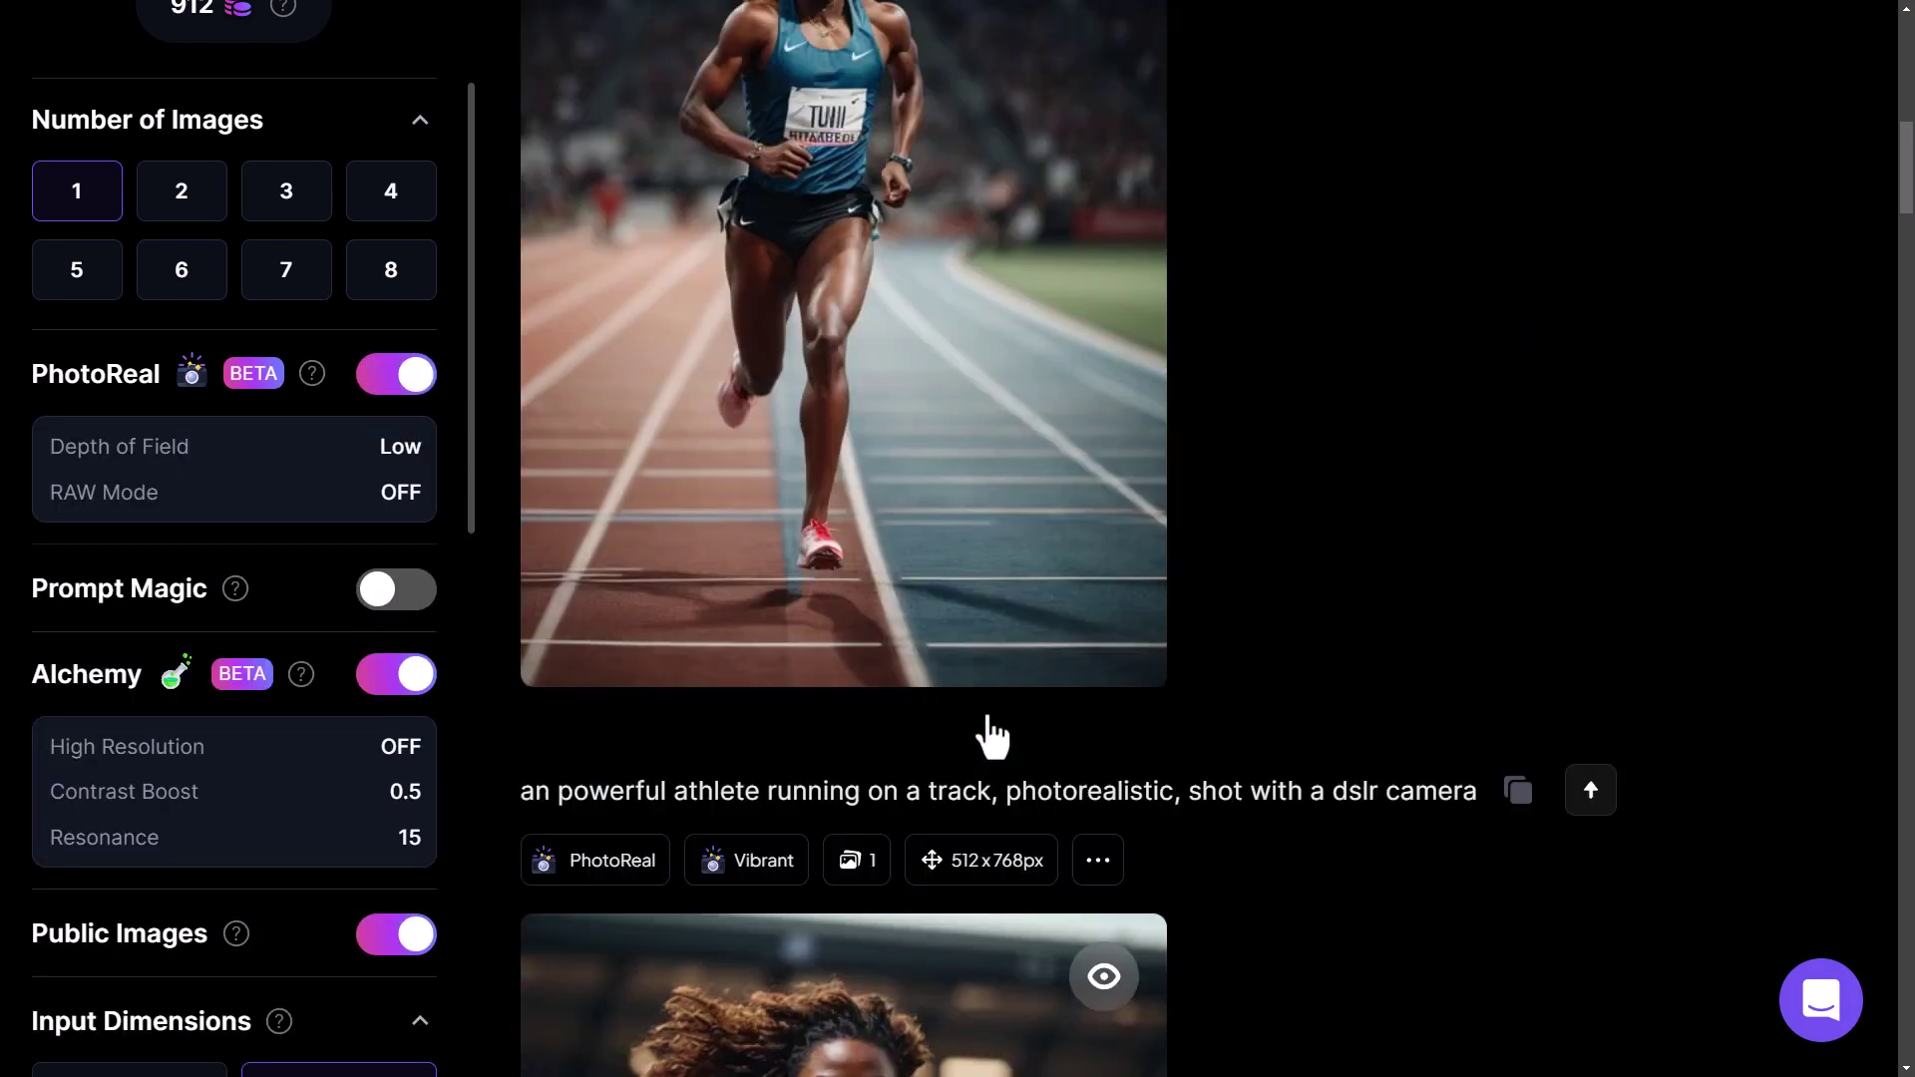
Look through the generated athlete images down to the one made with the Cinematic preset, and open that image
{"action": "scroll", "coordinate": [961, 543], "scroll_direction": "down", "scroll_amount": 4}
{"action": "scroll", "coordinate": [1039, 399], "scroll_direction": "down", "scroll_amount": 20}
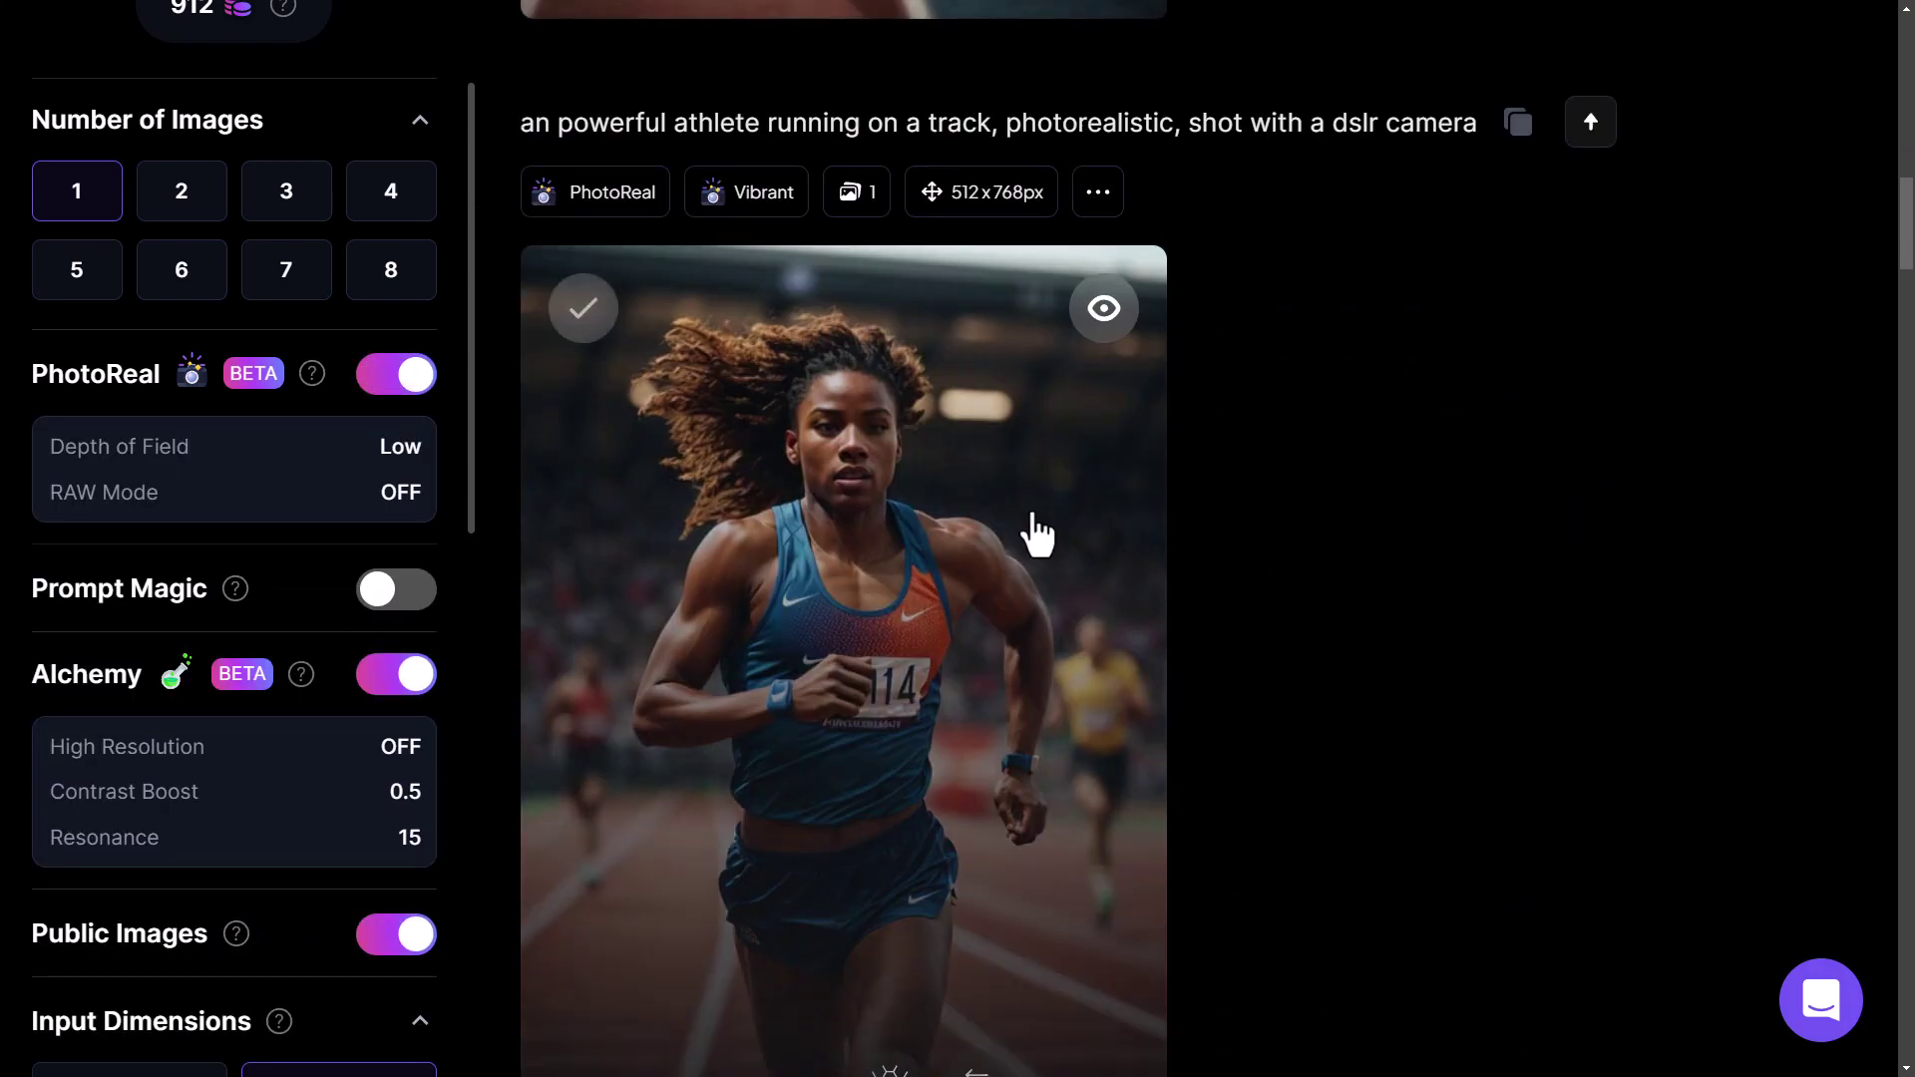
{"action": "scroll", "coordinate": [798, 499], "scroll_direction": "down", "scroll_amount": 4}
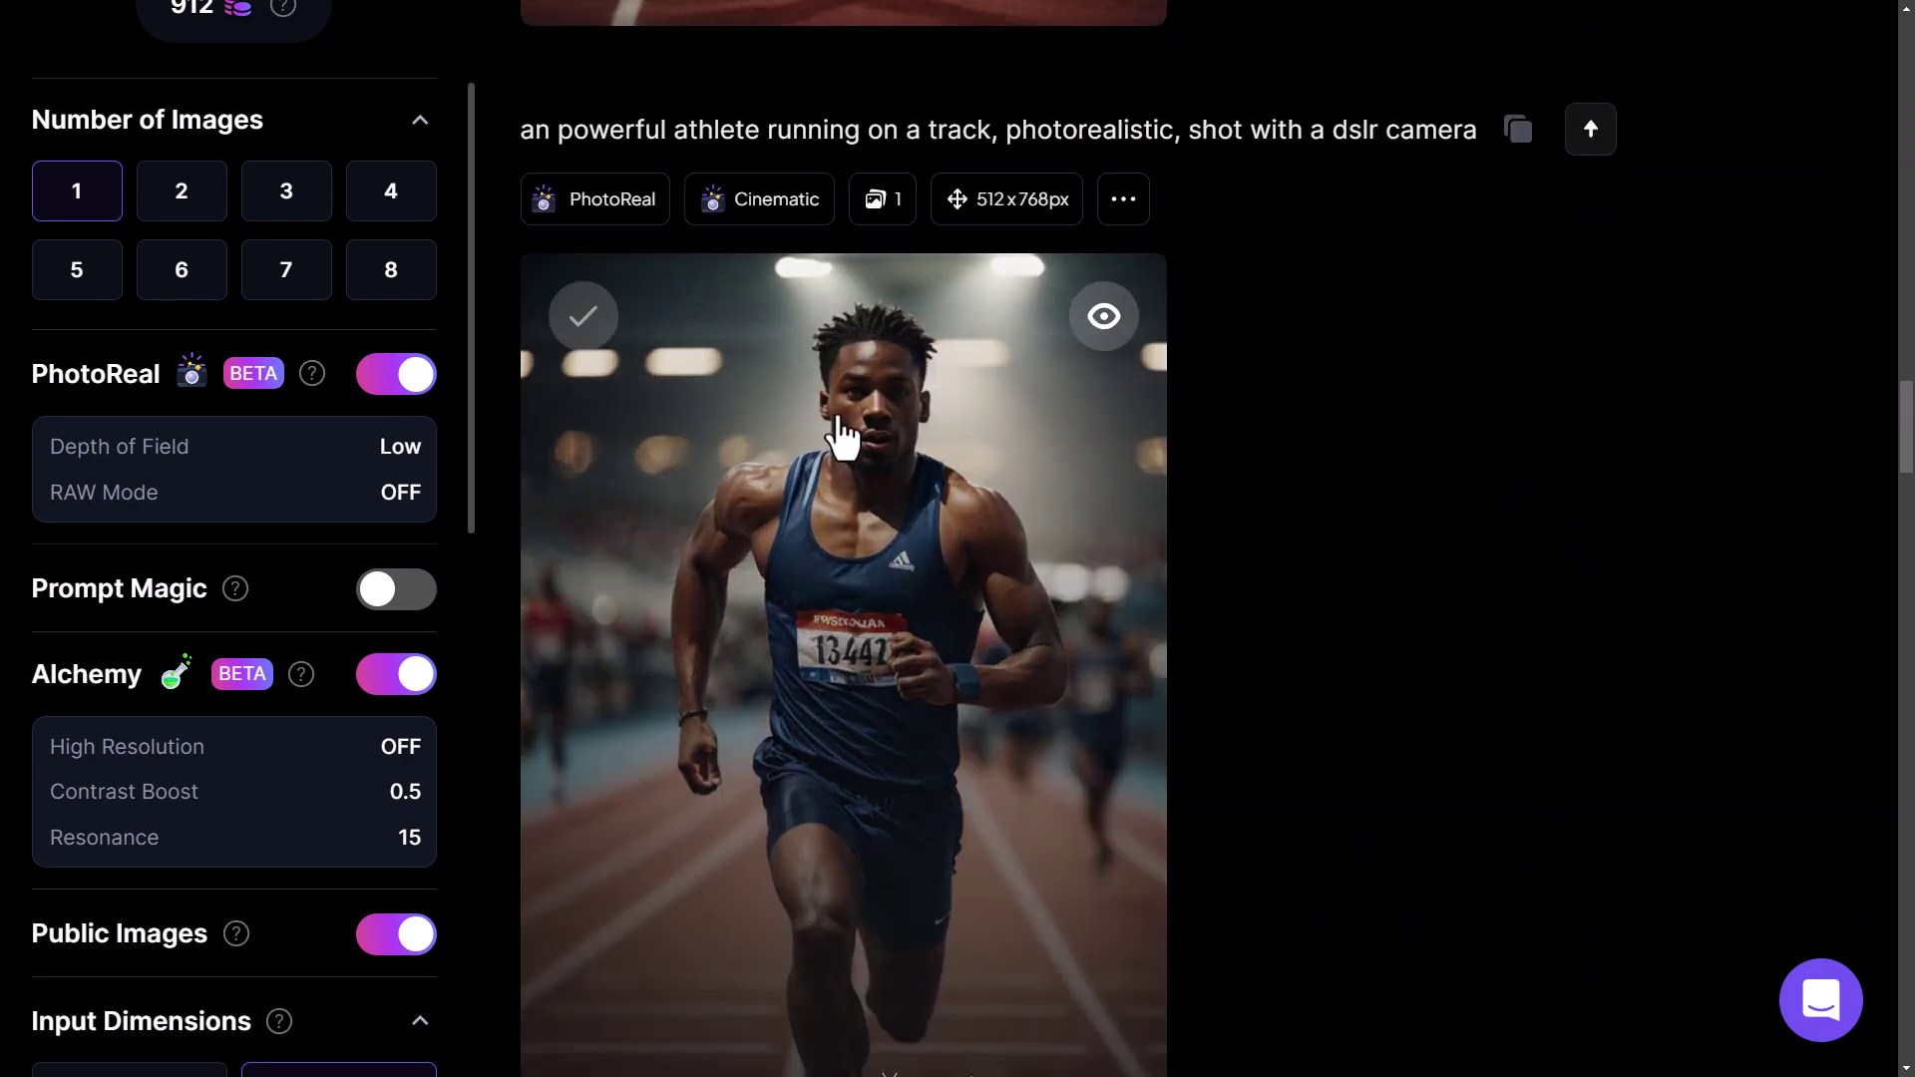
{"action": "left_click", "coordinate": [783, 543]}
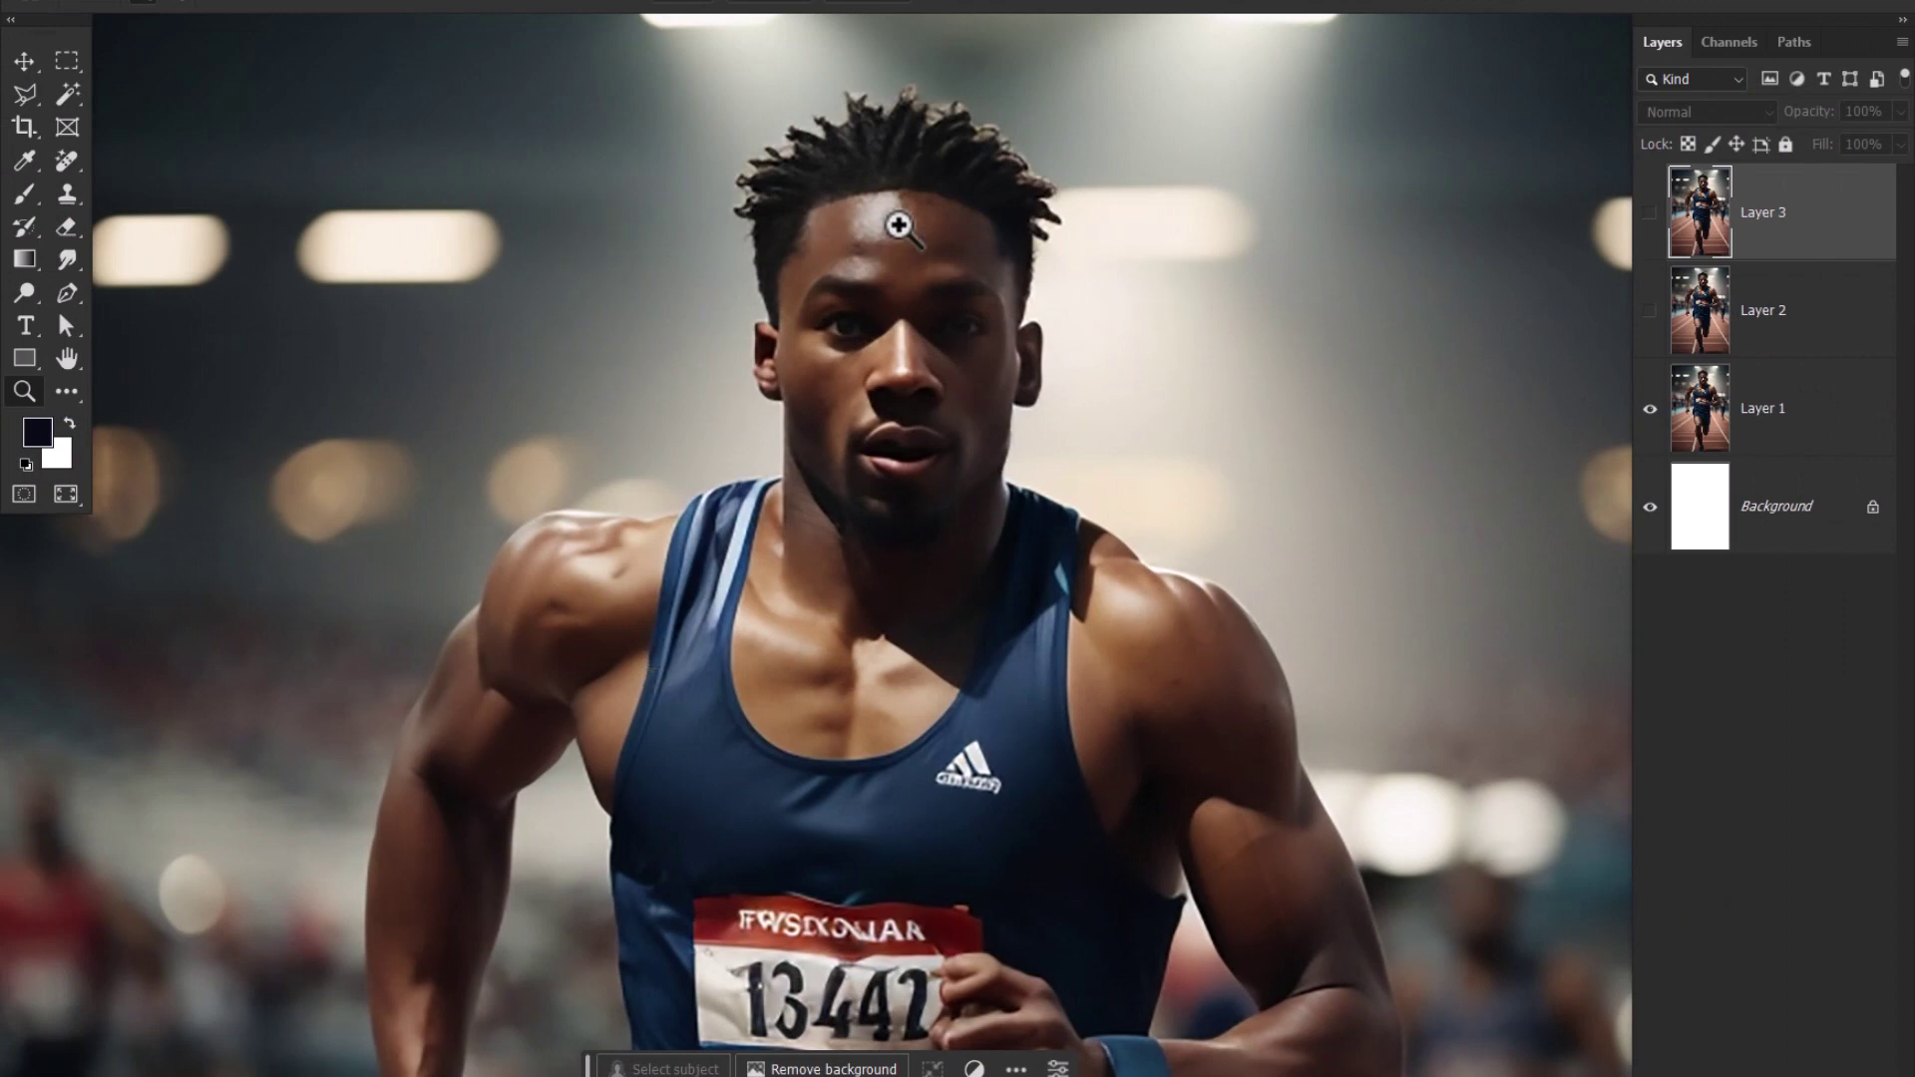
Switch to Photoshop and compare the three athlete image layers by toggling Layer 2 and Layer 3, examining the face enlarged
{"action": "left_click", "coordinate": [1651, 312]}
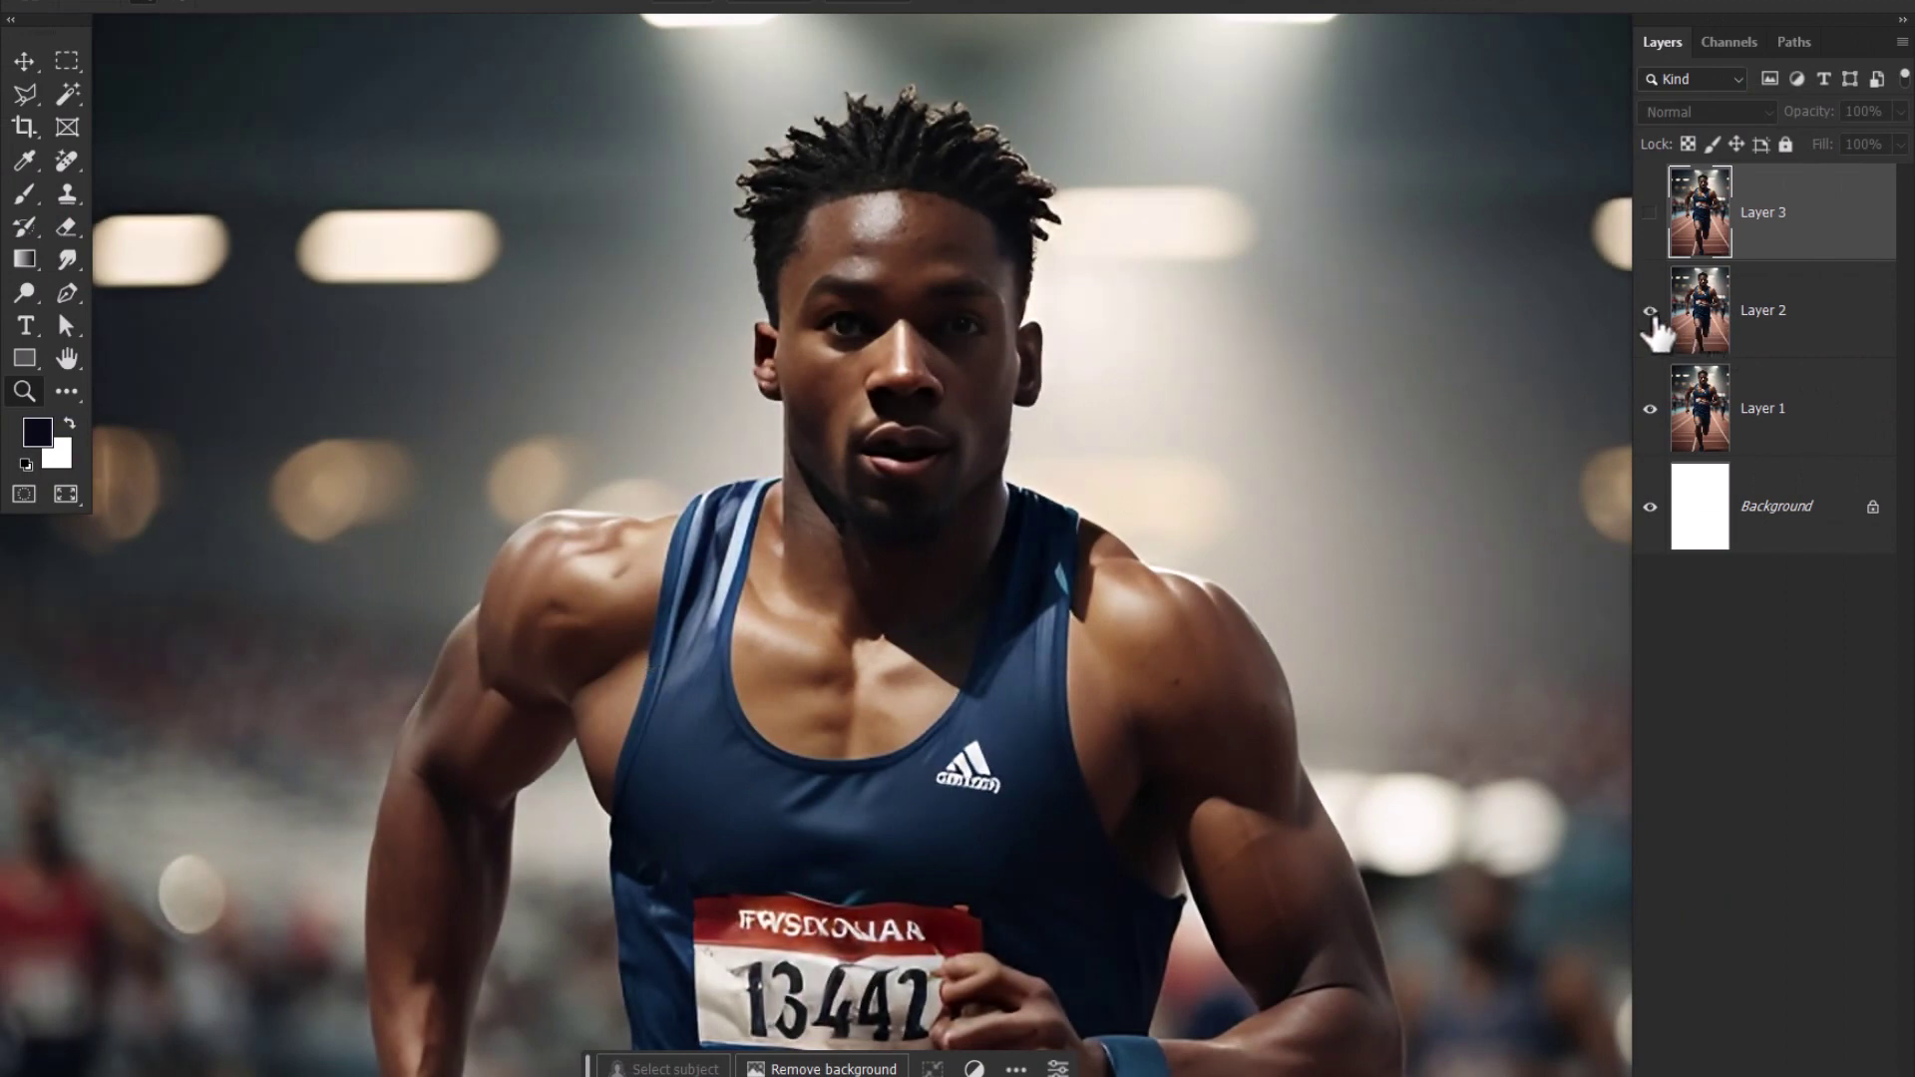
{"action": "left_click", "coordinate": [1650, 213]}
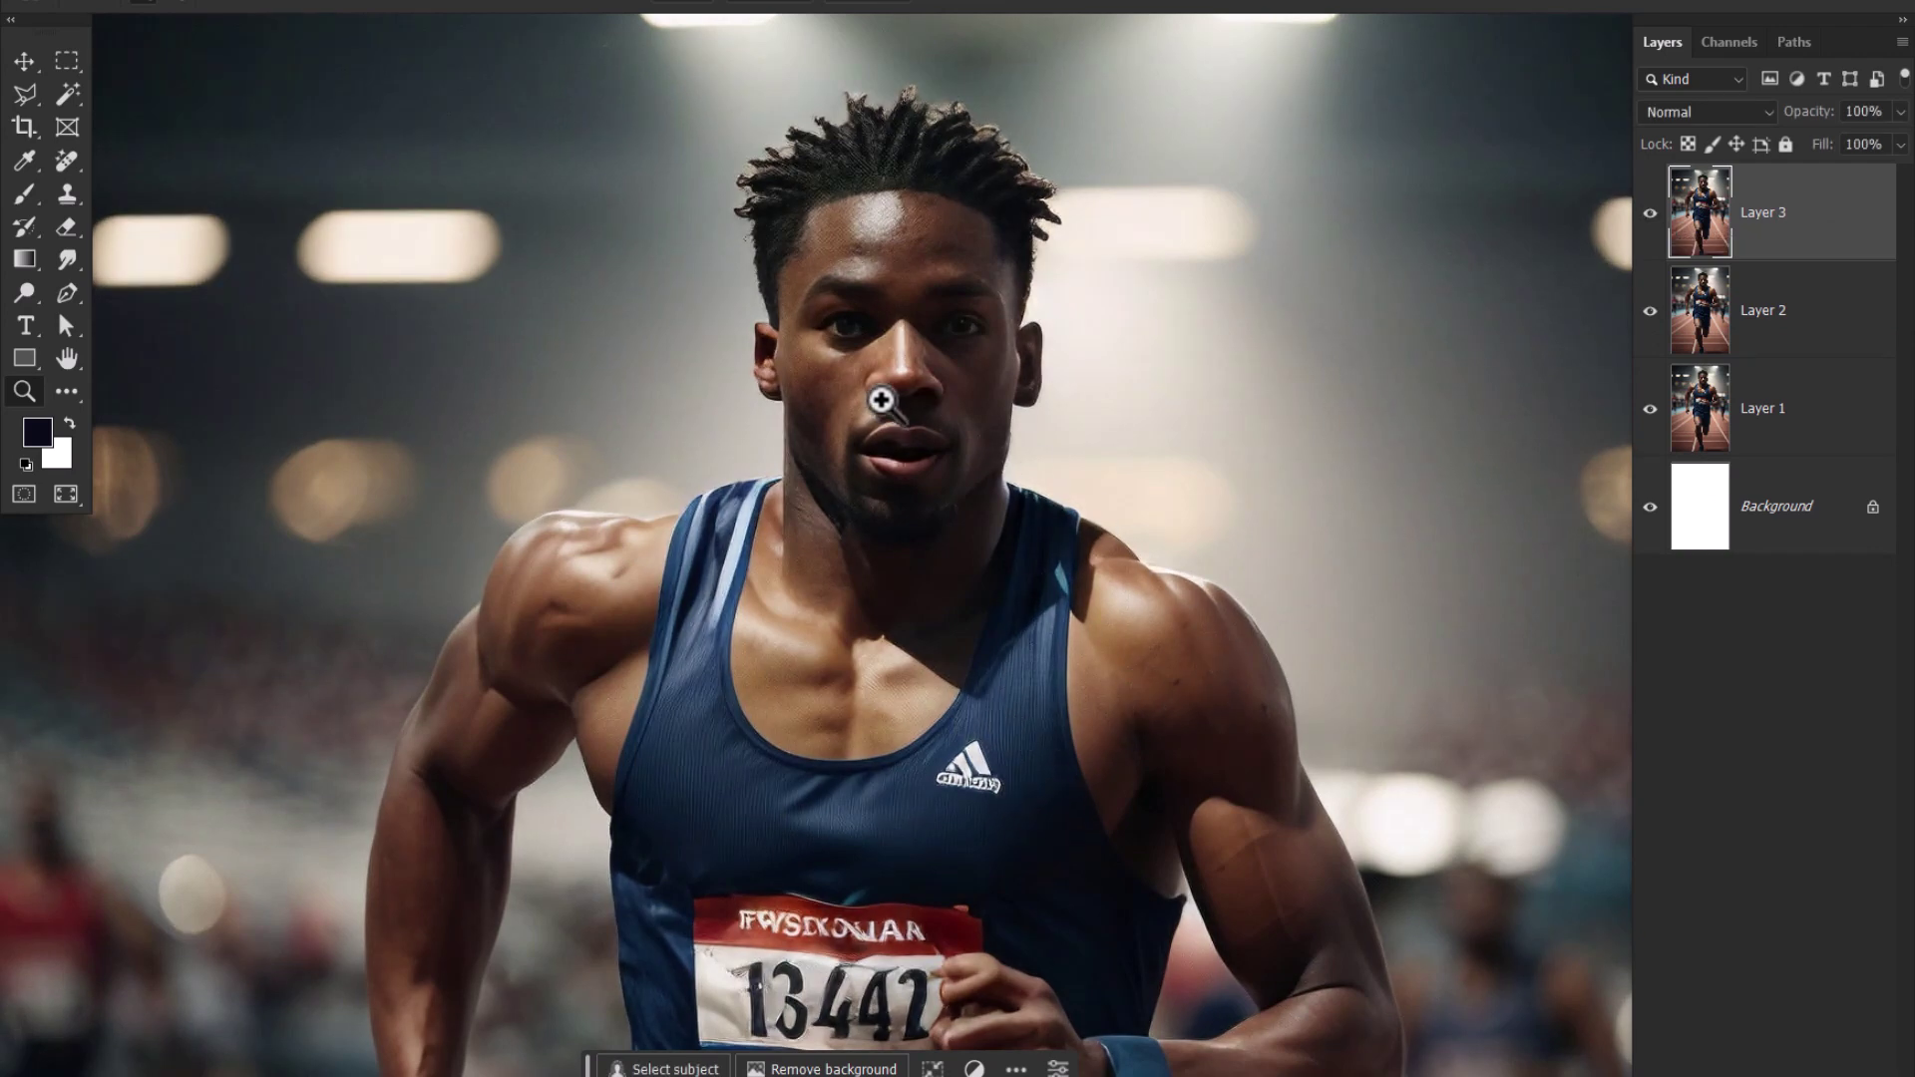
{"action": "left_click_drag", "start_coordinate": [876, 397], "coordinate": [974, 461]}
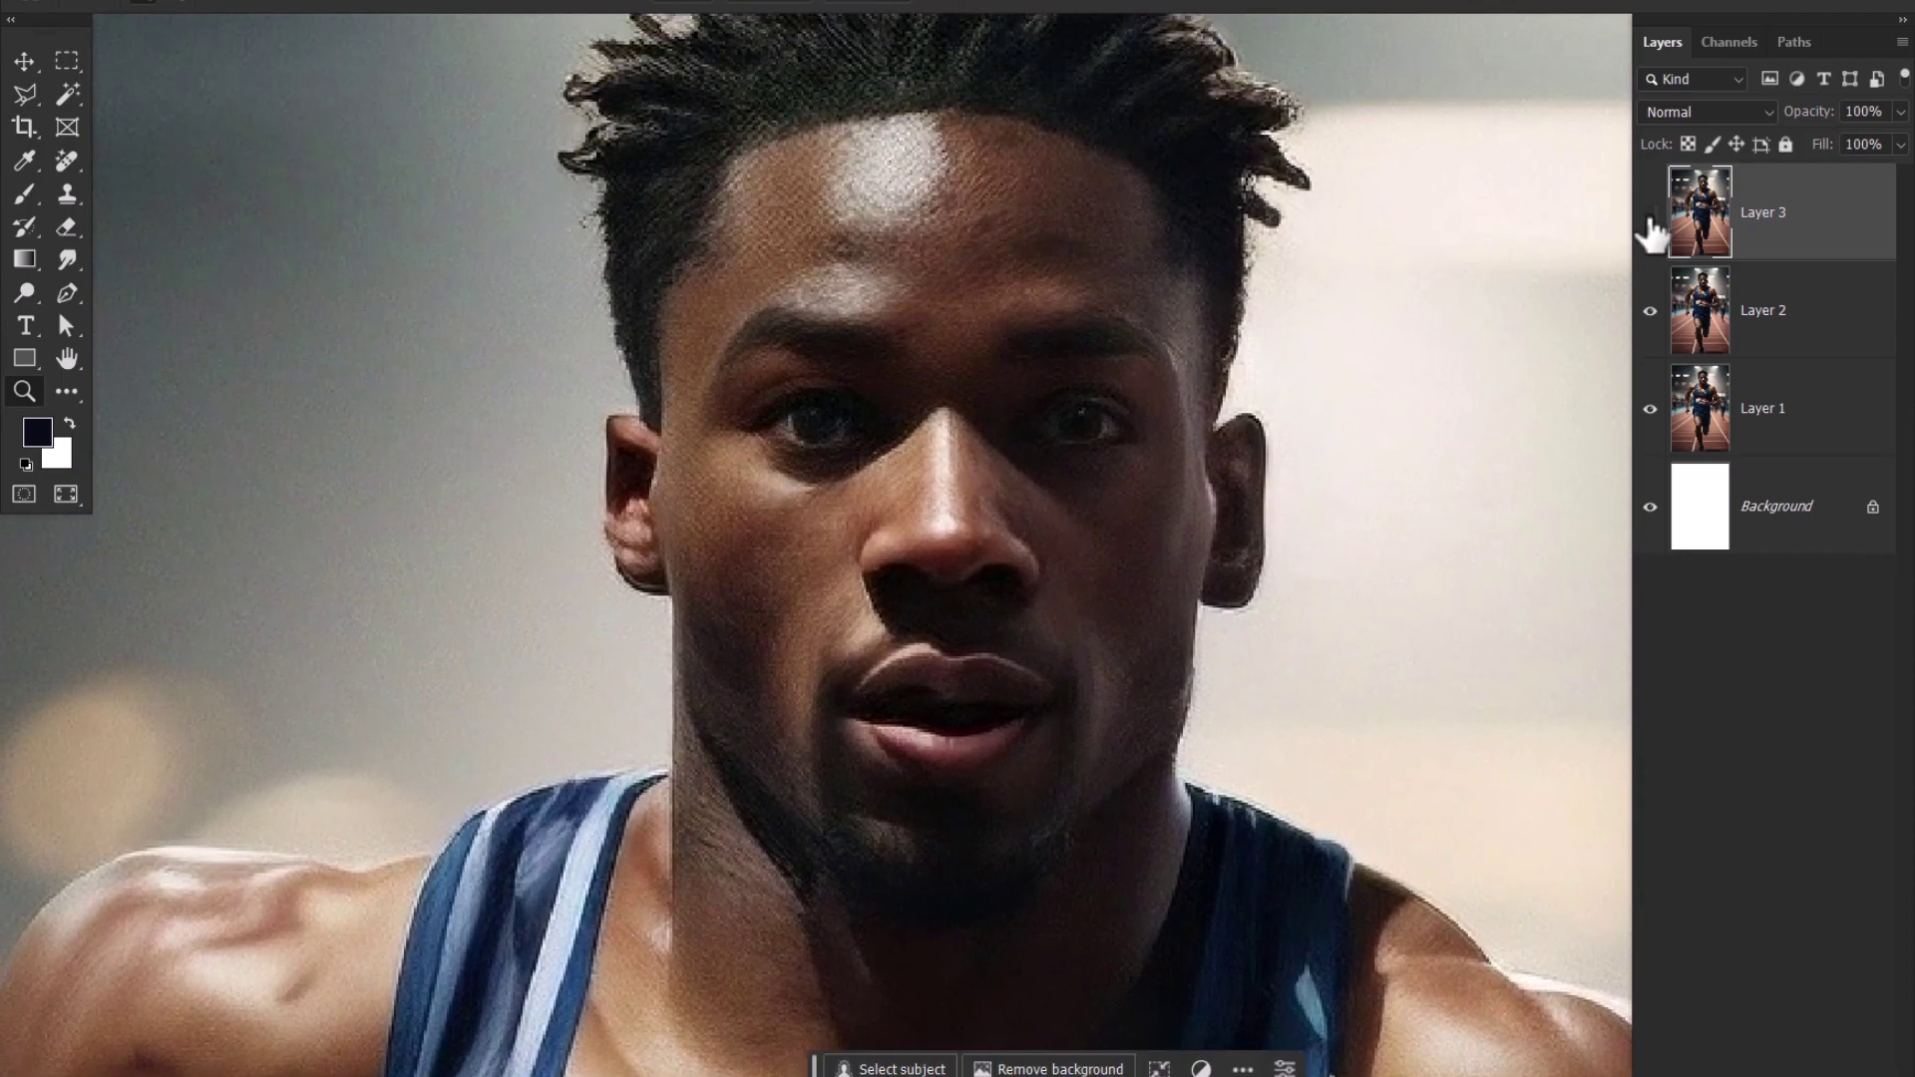
{"action": "left_click", "coordinate": [1650, 221]}
{"action": "left_click", "coordinate": [1651, 310]}
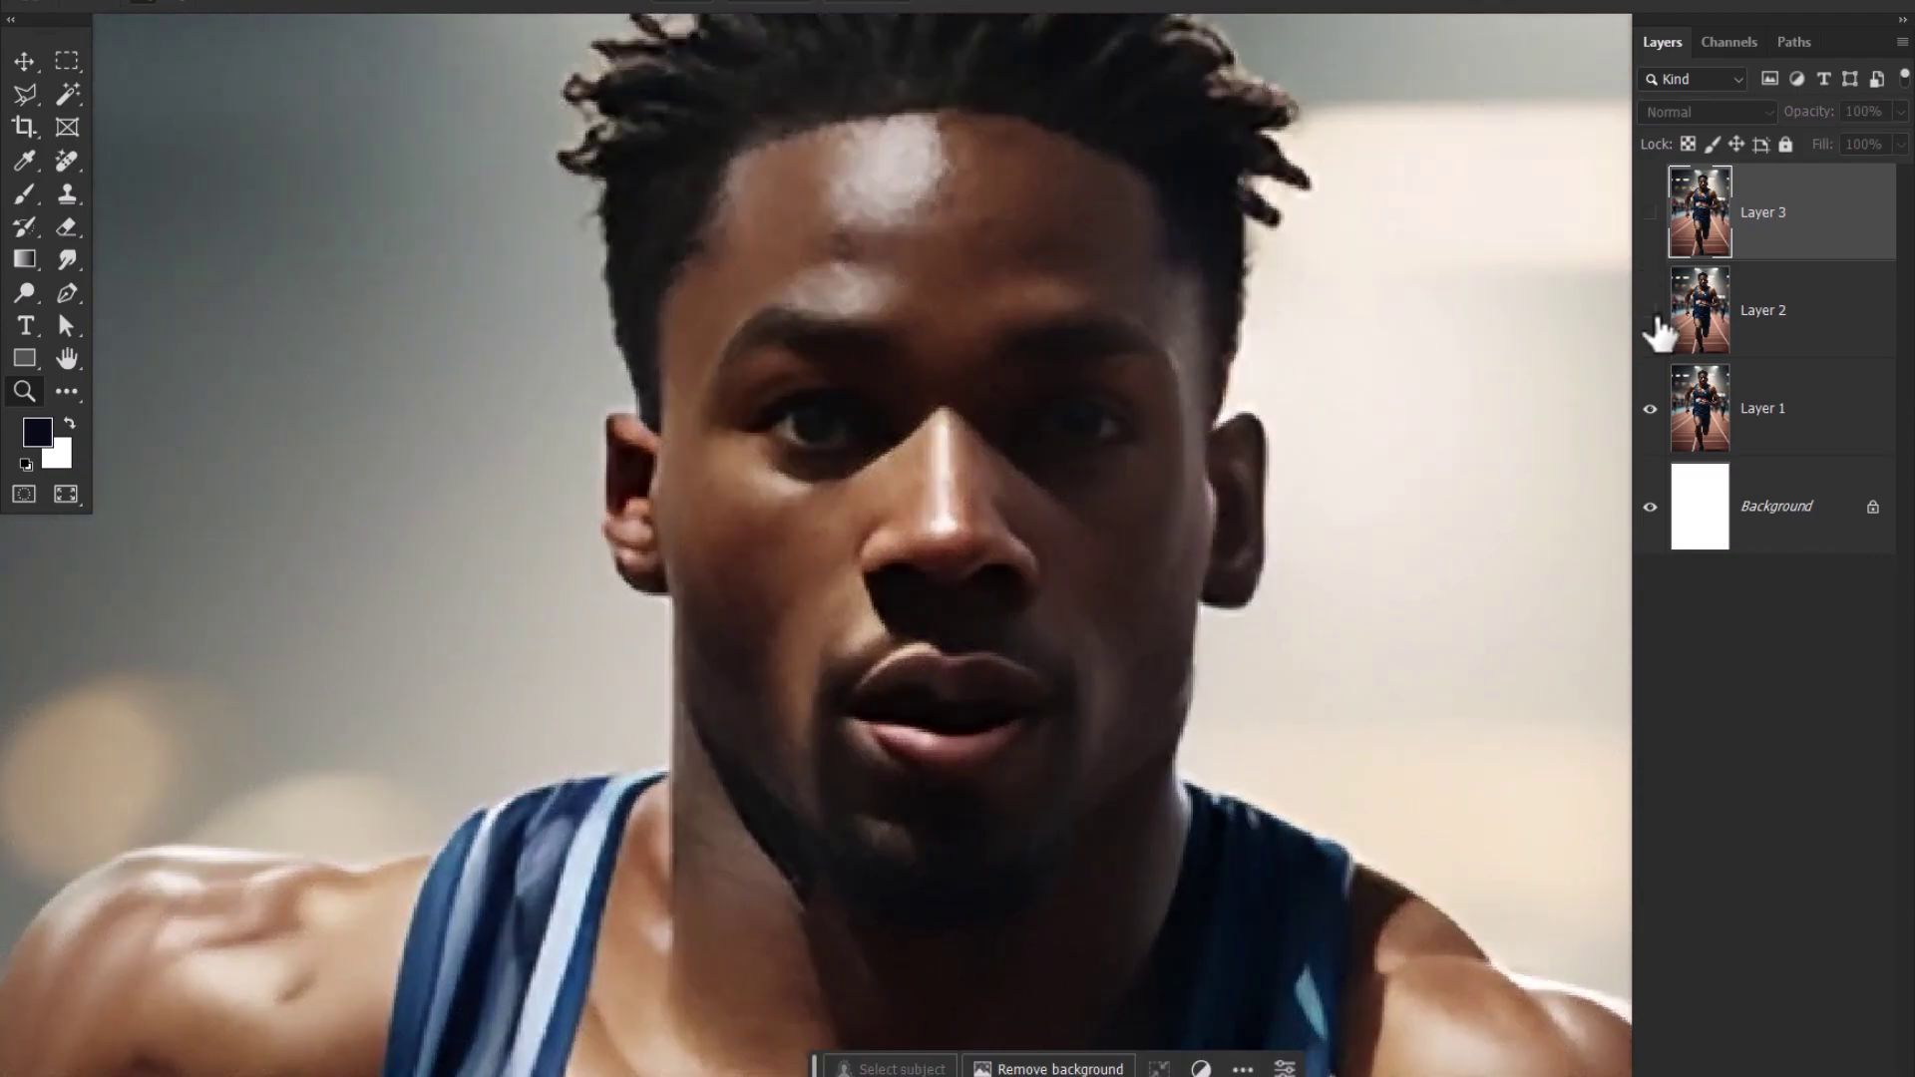
{"action": "left_click", "coordinate": [1650, 311]}
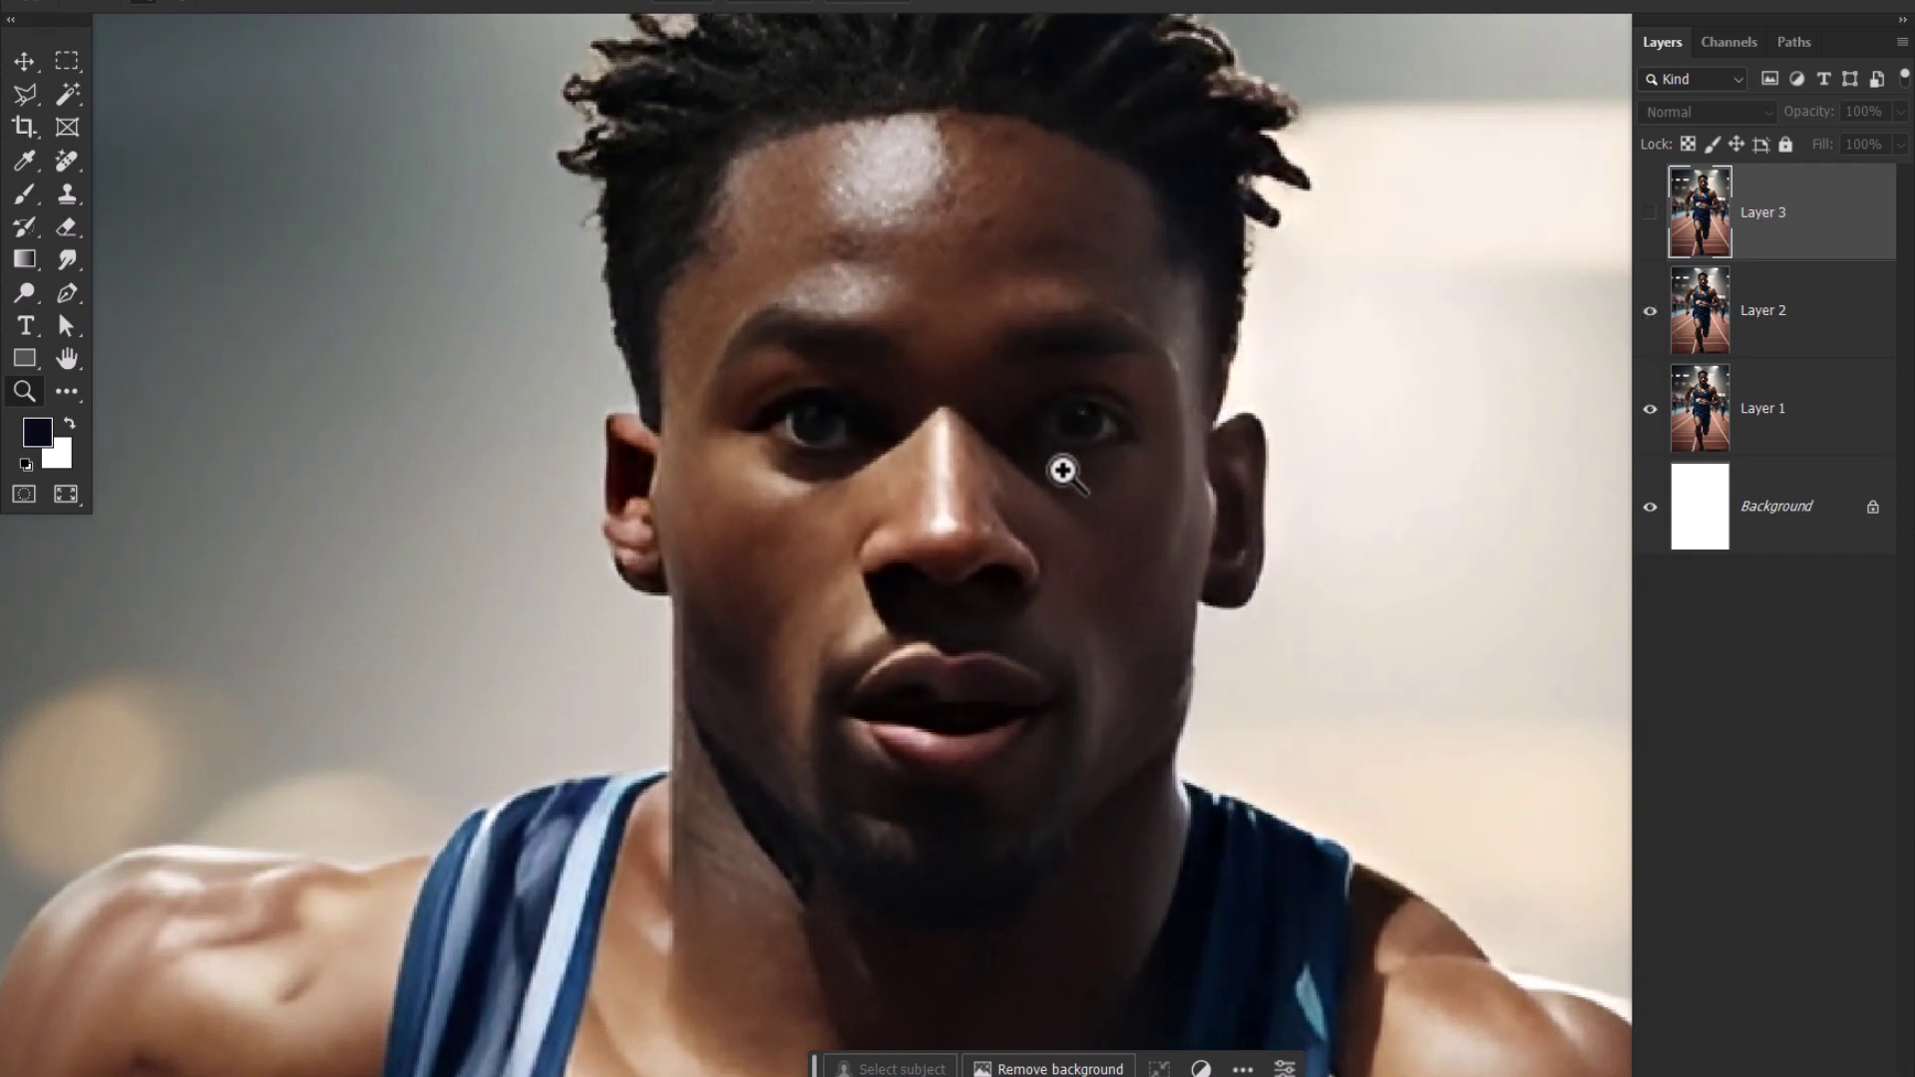
{"action": "left_click_drag", "start_coordinate": [1513, 385], "coordinate": [1052, 436]}
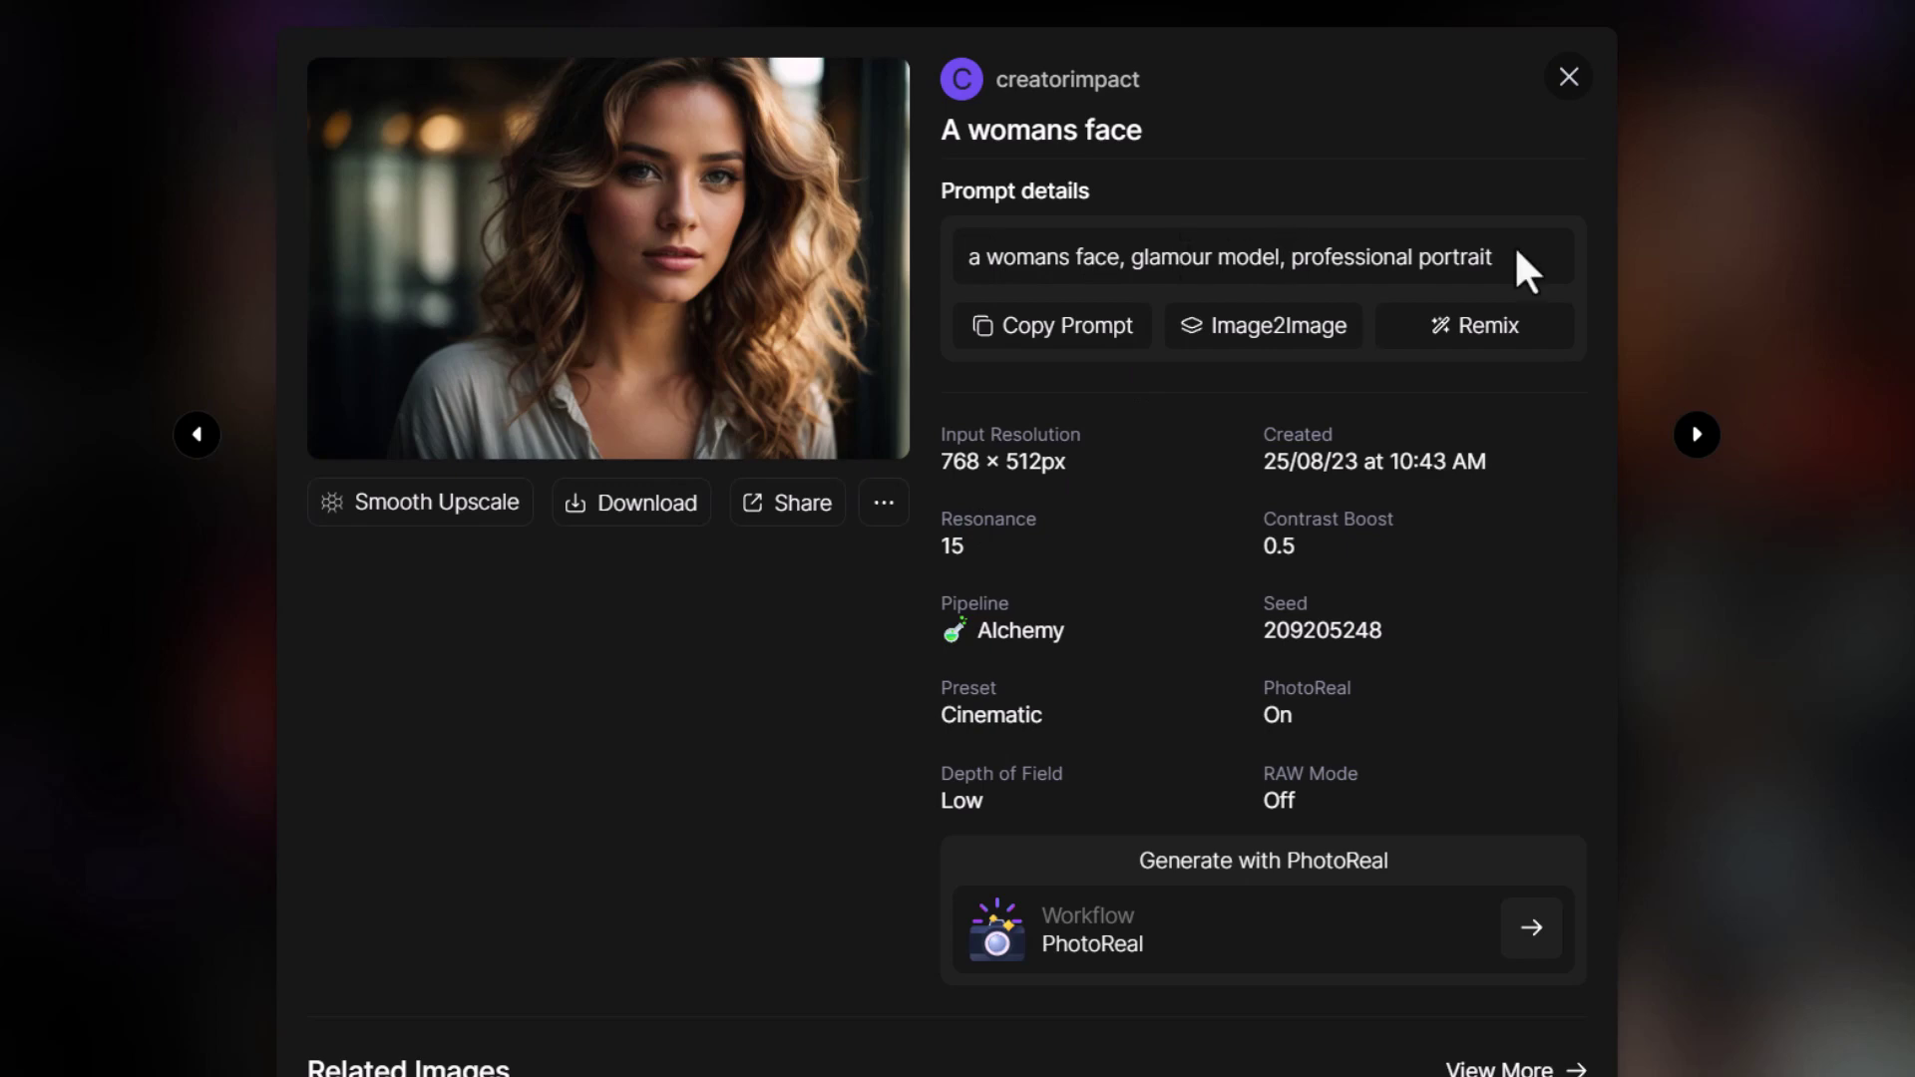
Examine the glamour model portraits of a woman's face at full size, comparing the images one after another
{"action": "left_click", "coordinate": [860, 324]}
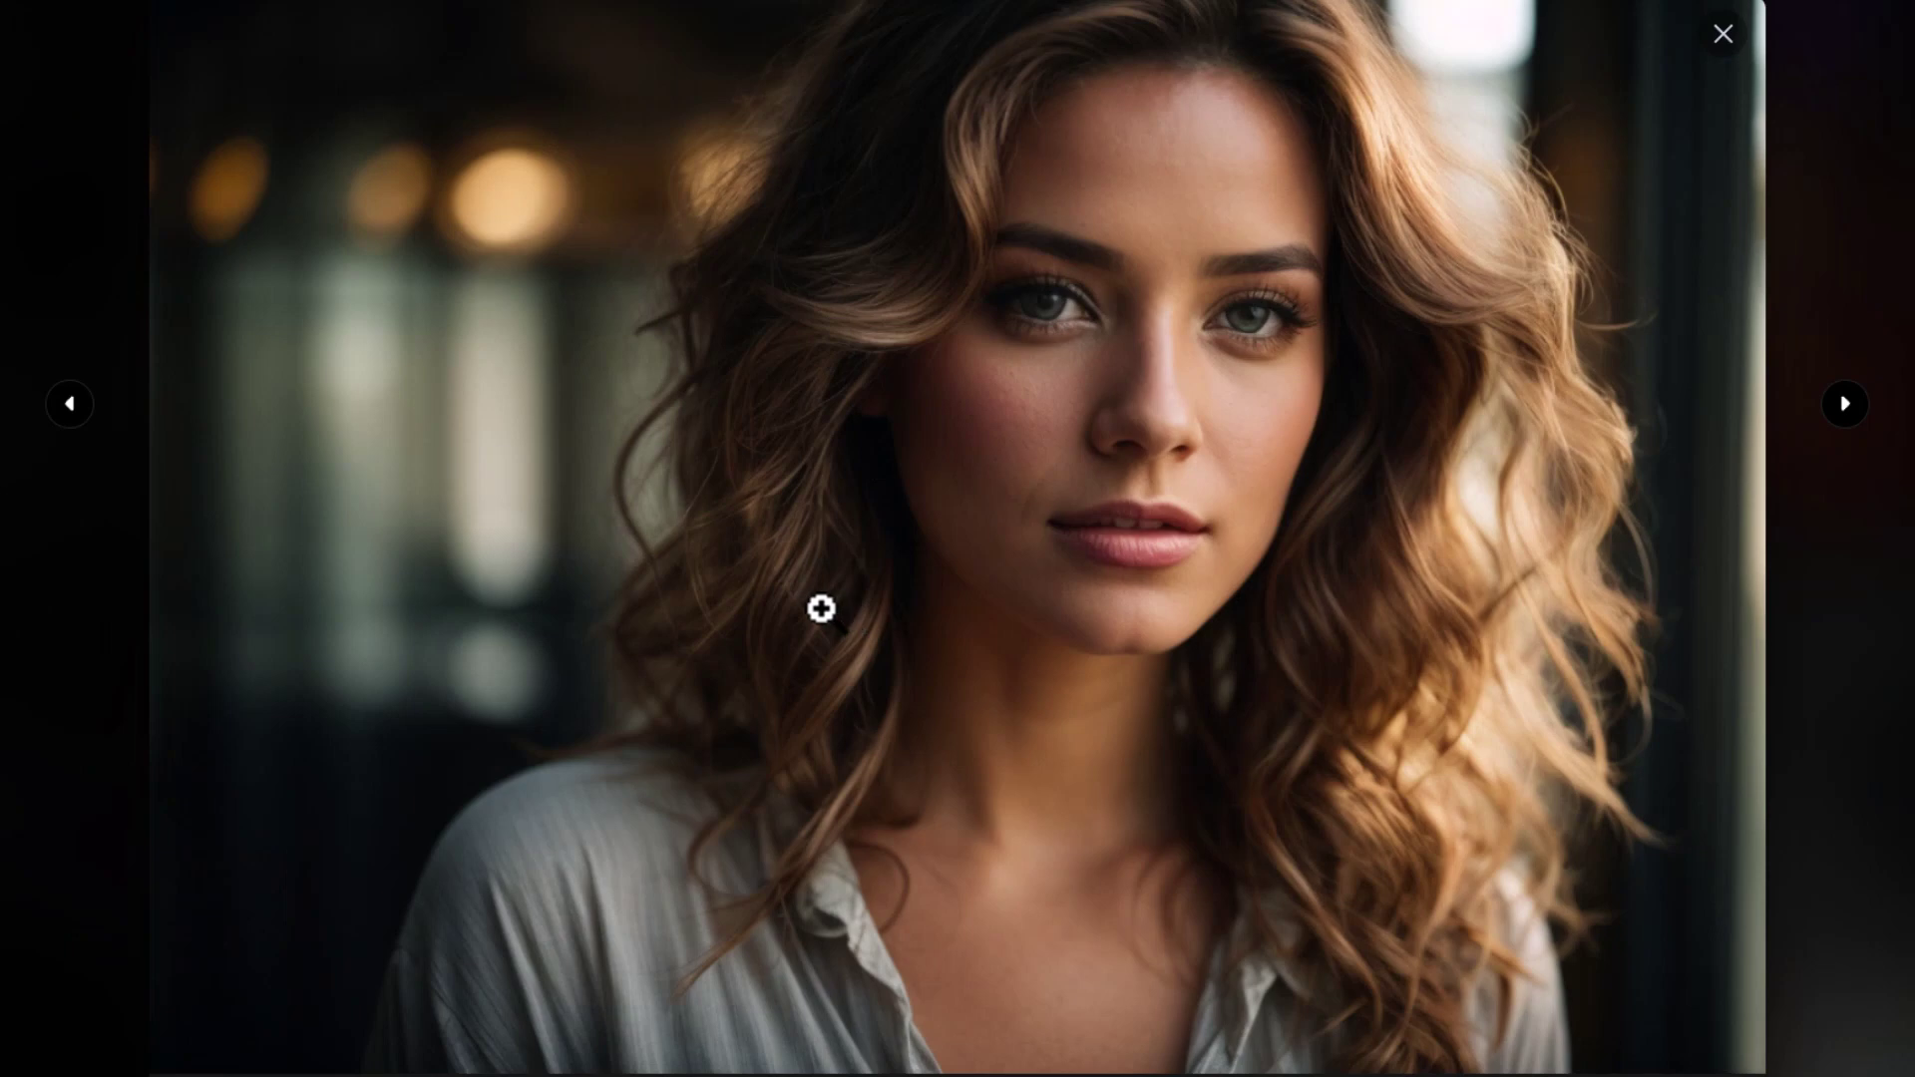
{"action": "key", "text": "Right"}
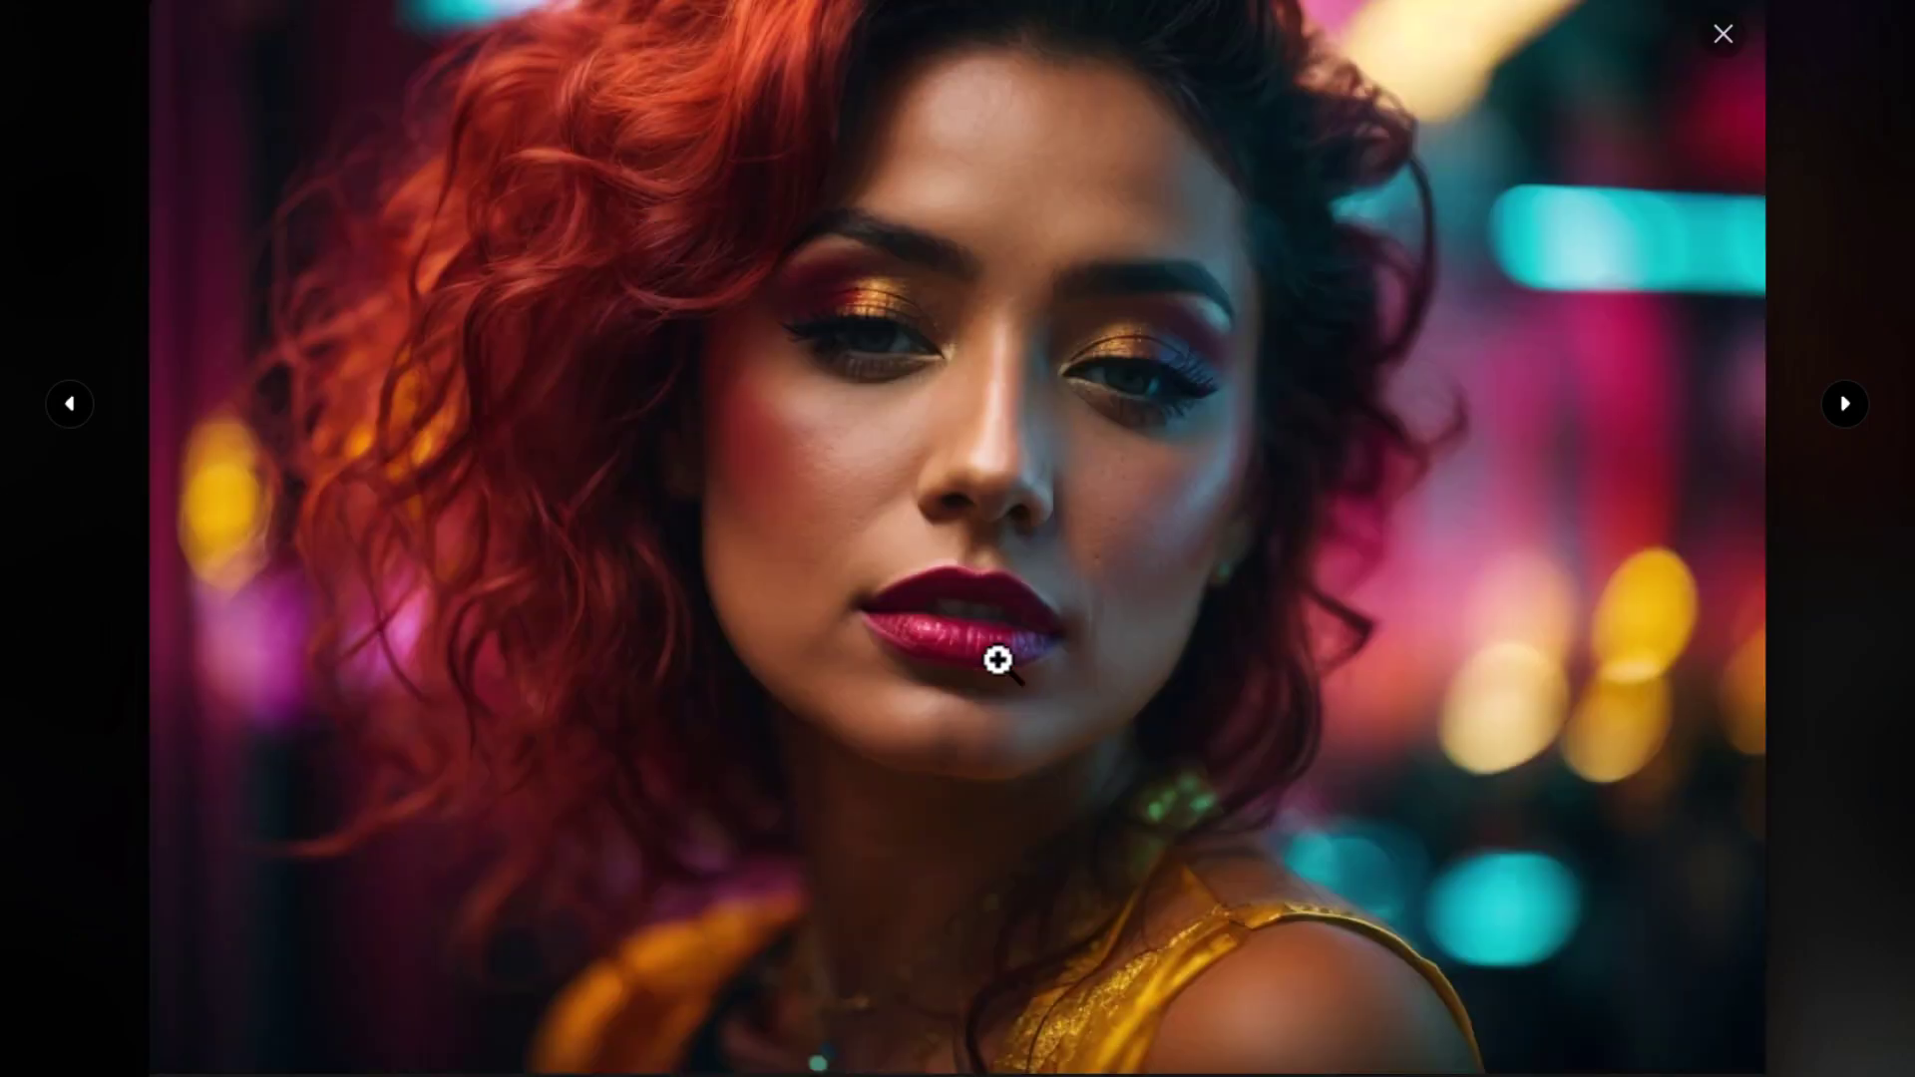
{"action": "key", "text": "Left"}
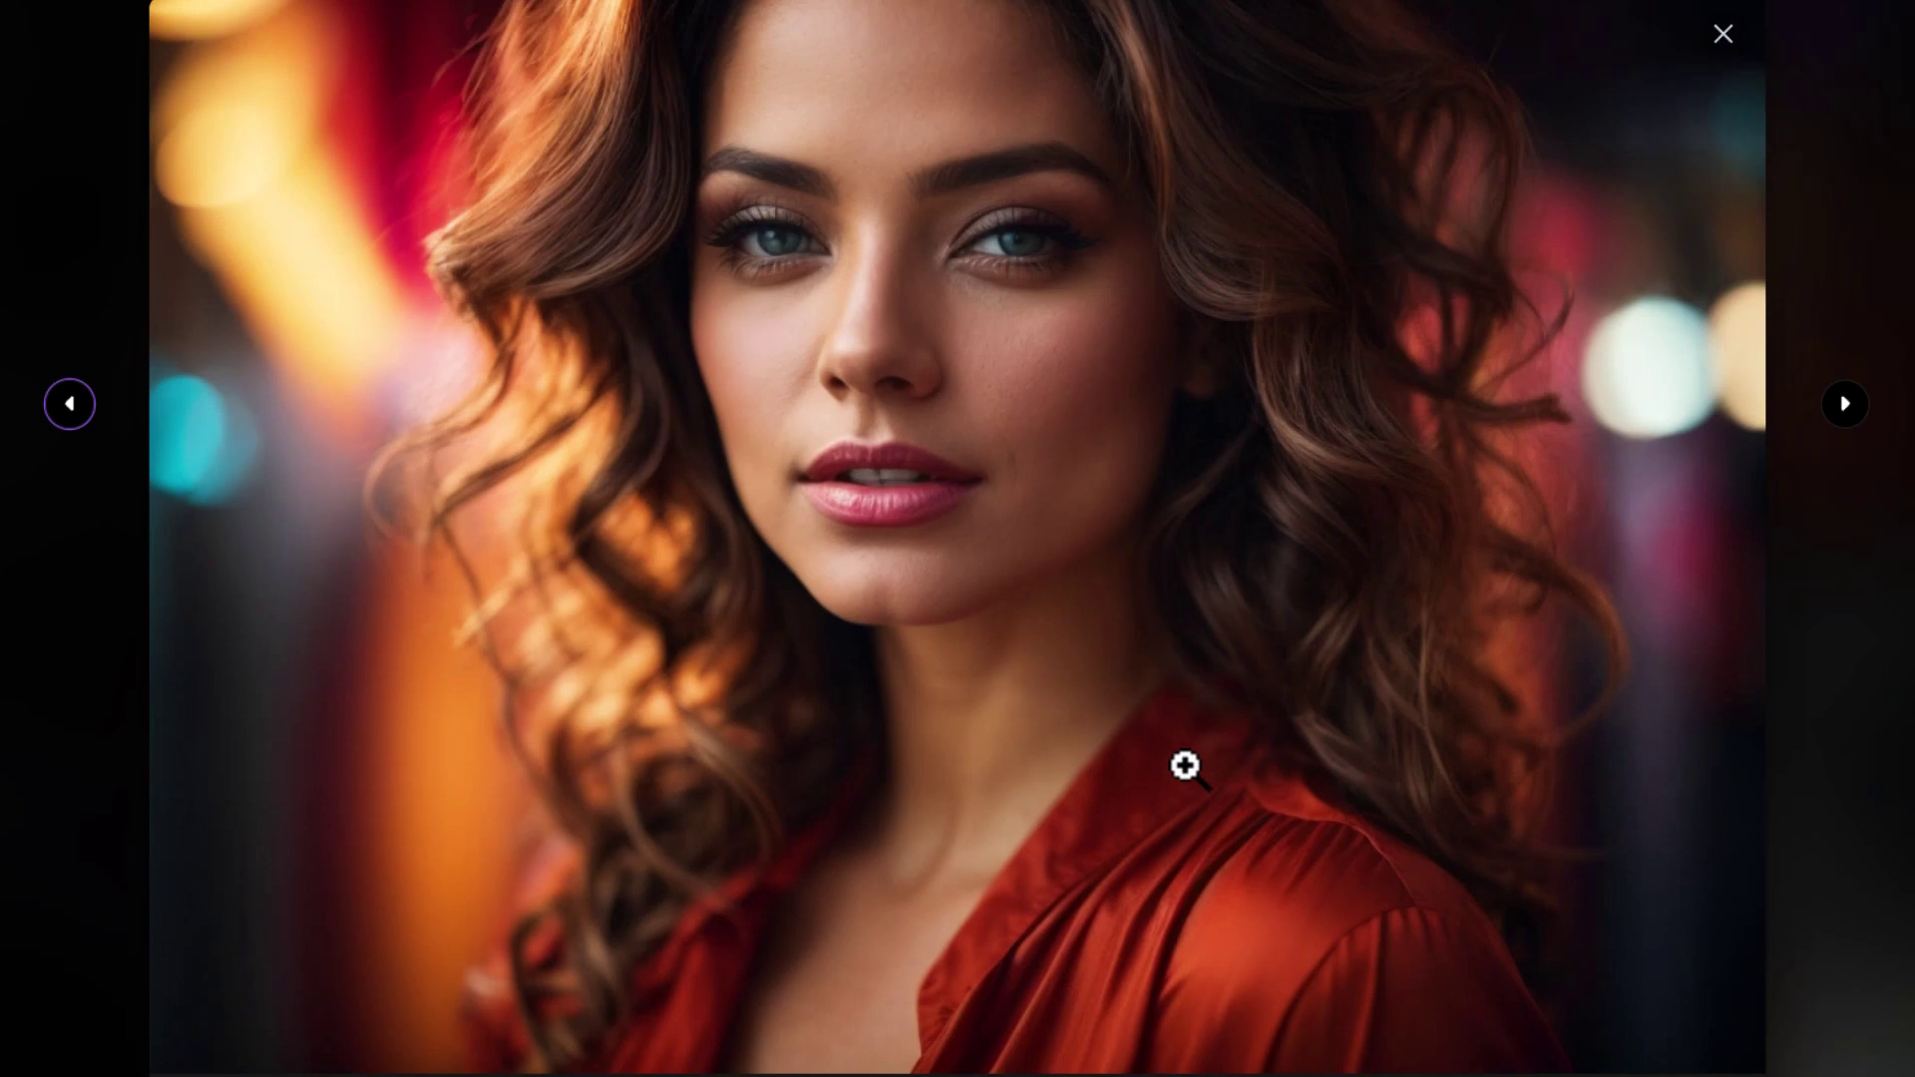
{"action": "key", "text": "Left"}
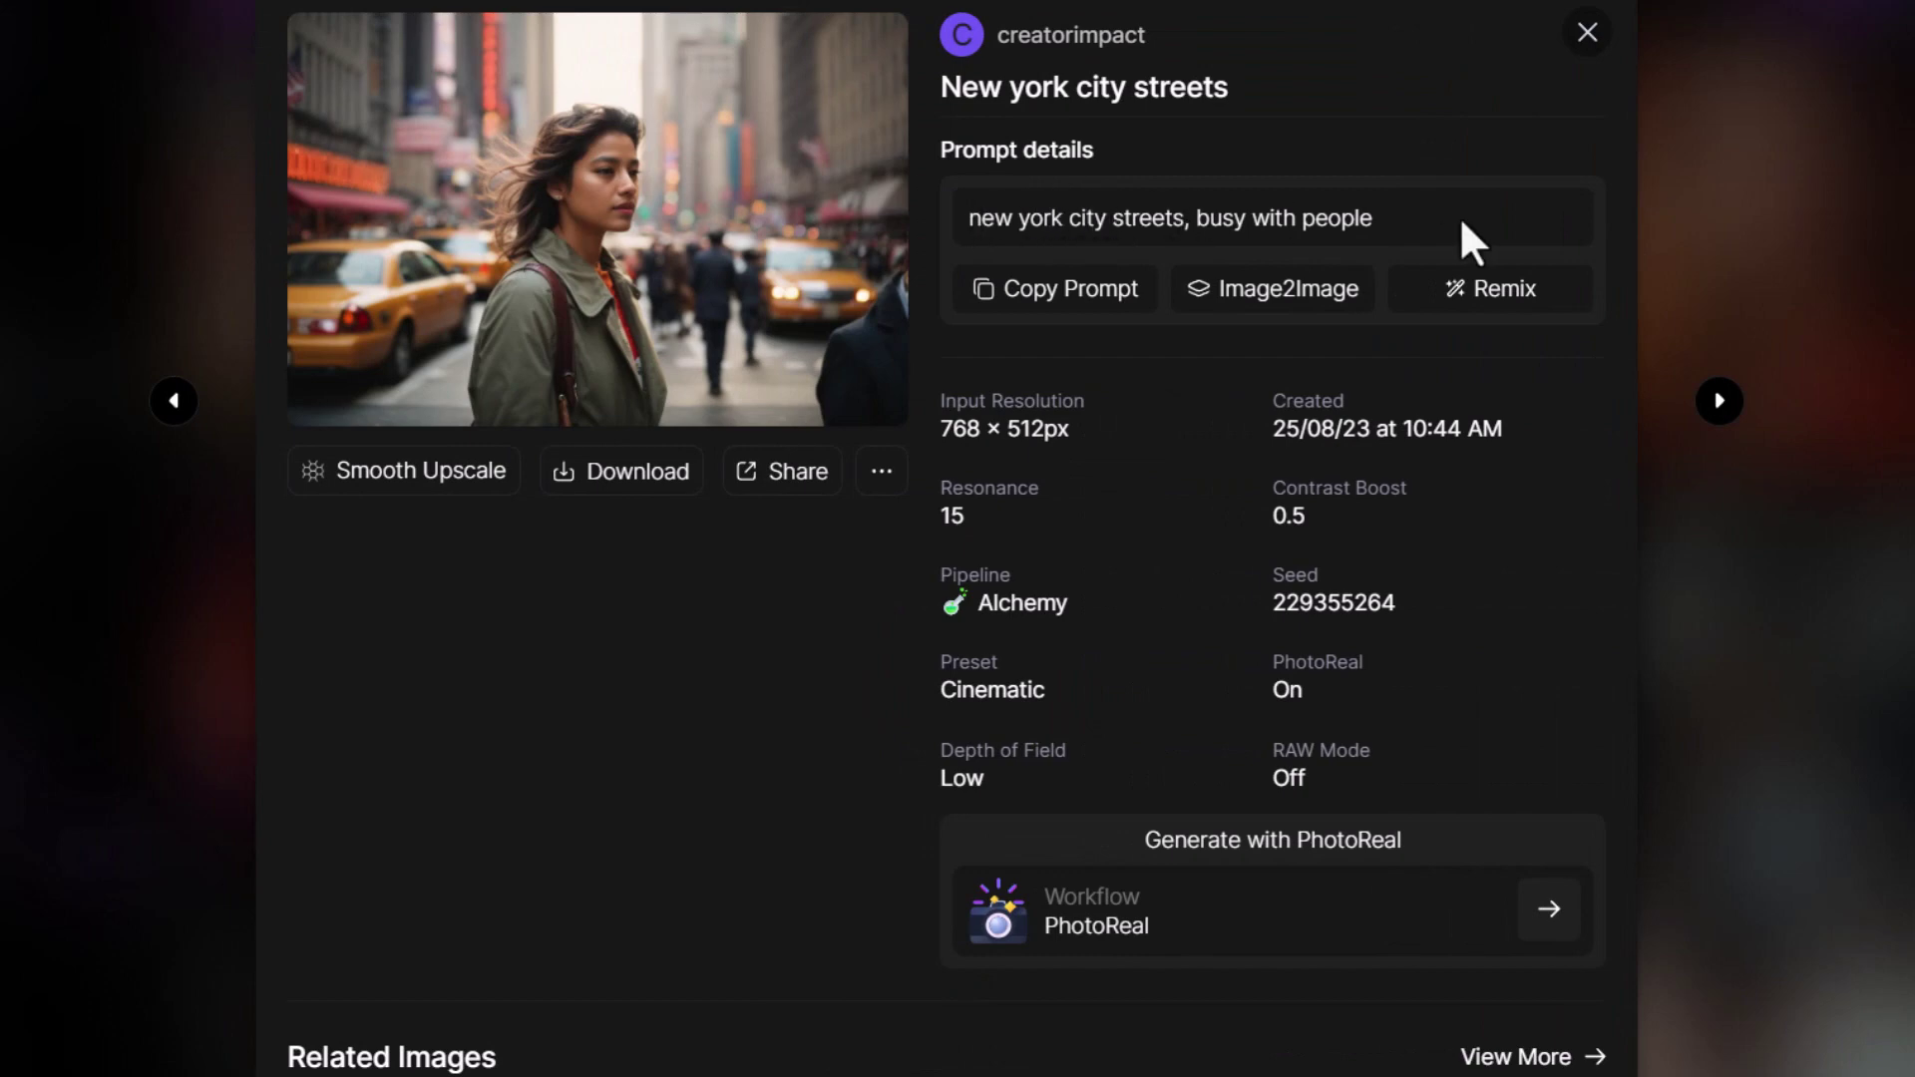
Examine the busy New York city streets images at full size one after another, and return to the generation page
{"action": "left_click", "coordinate": [689, 175]}
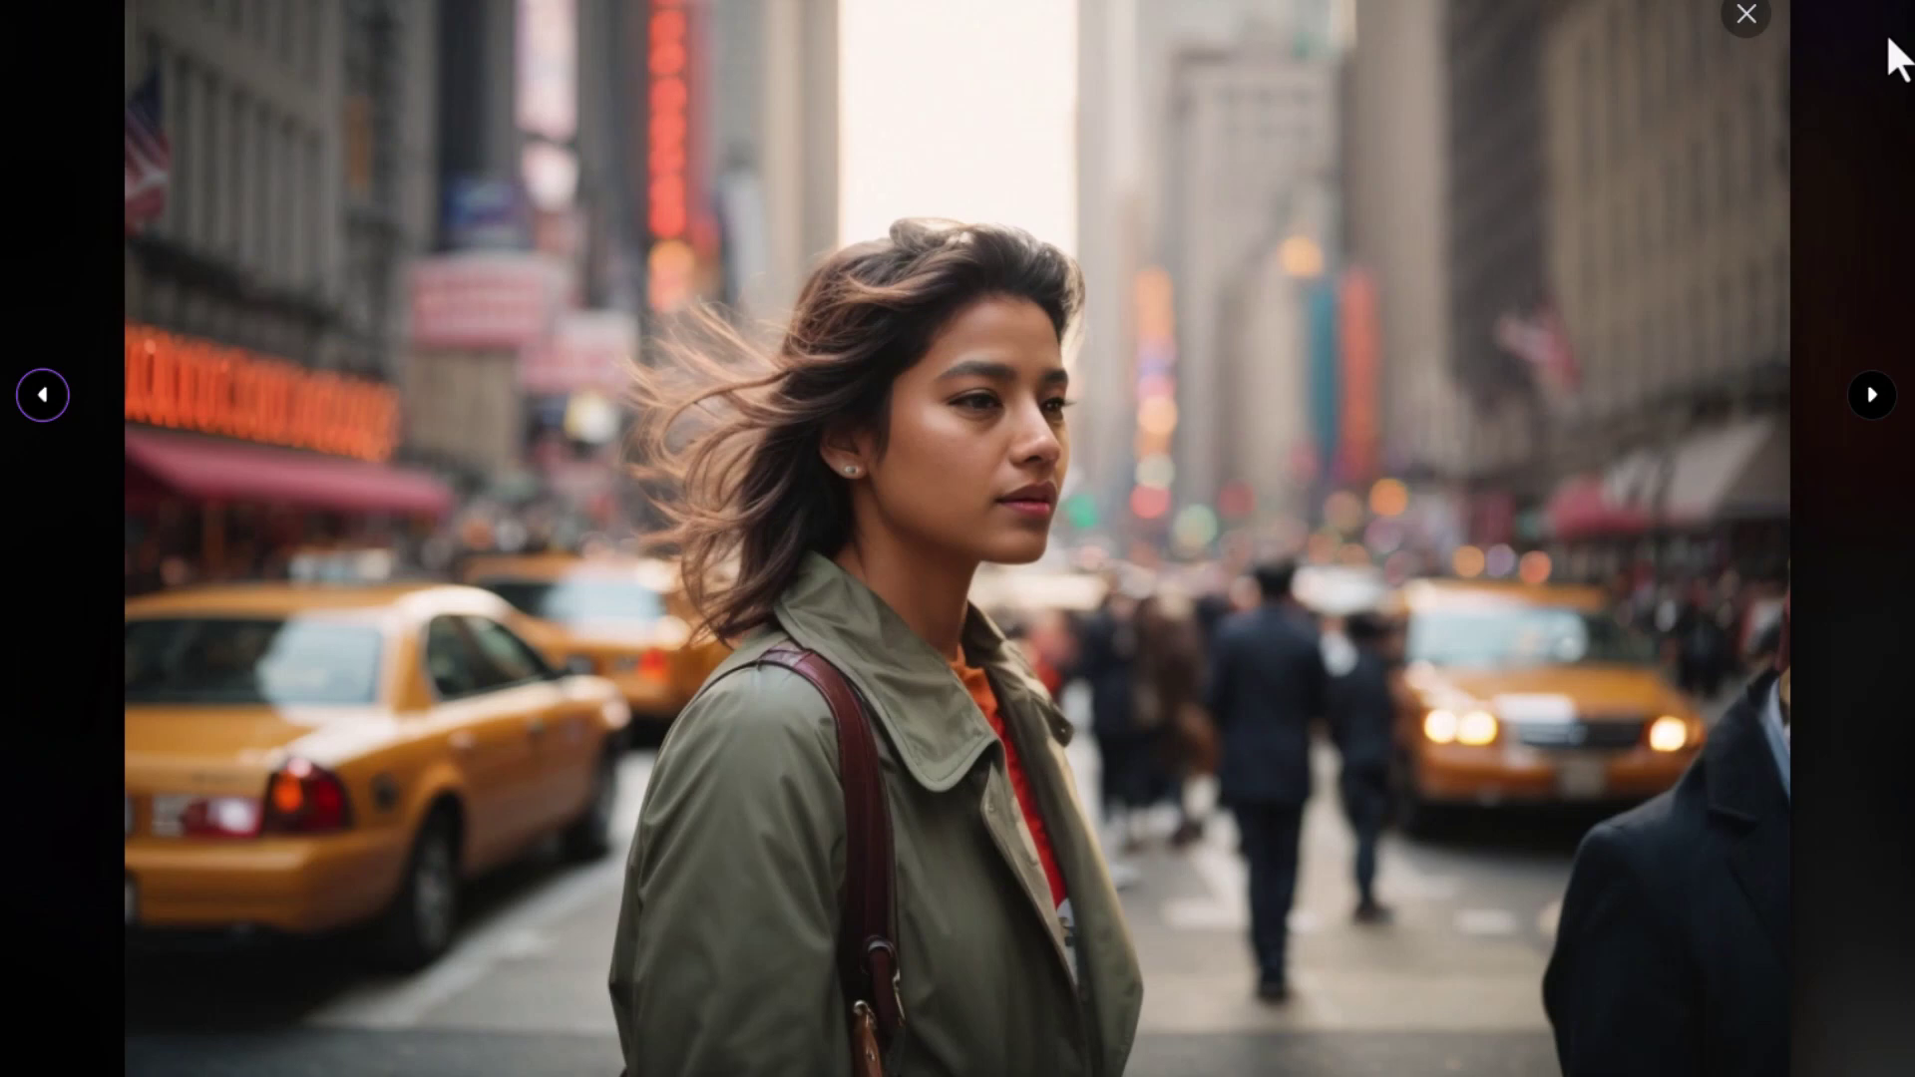
{"action": "key", "text": "Right"}
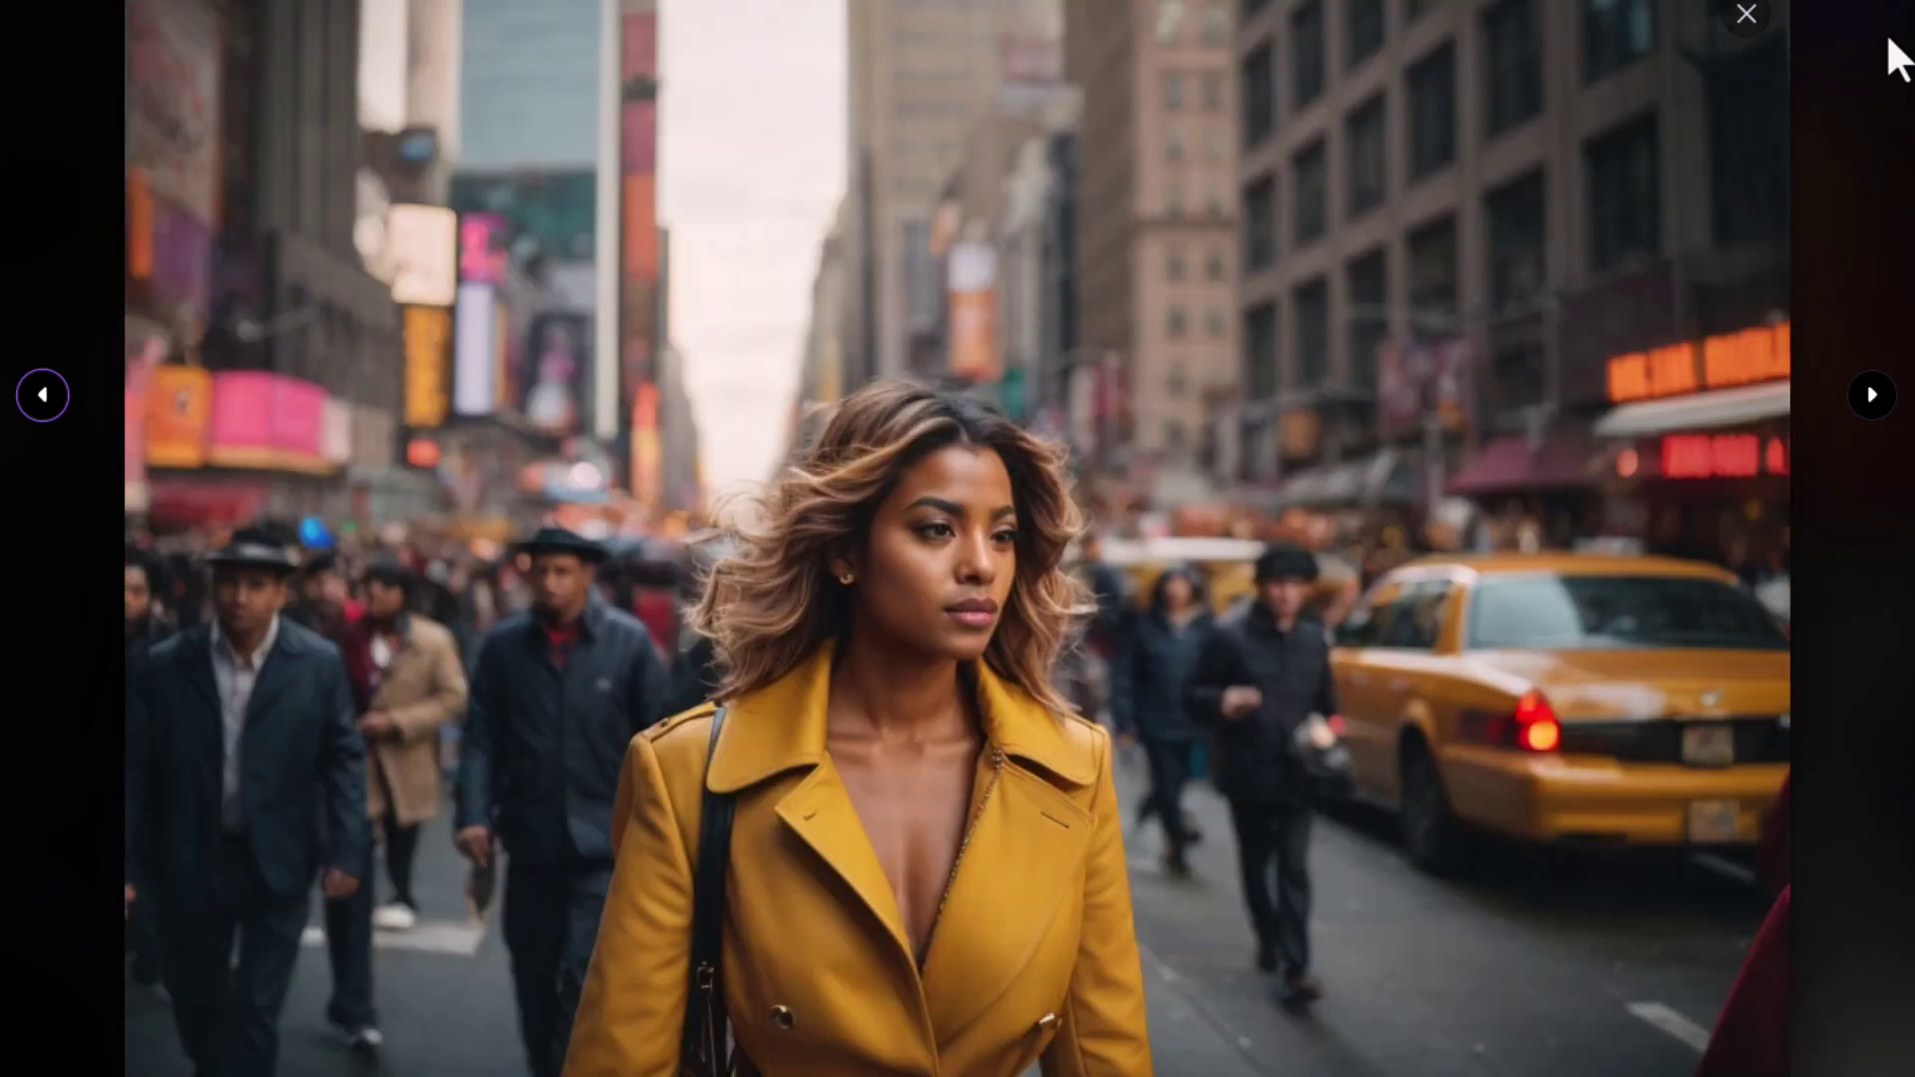
{"action": "key", "text": "Right"}
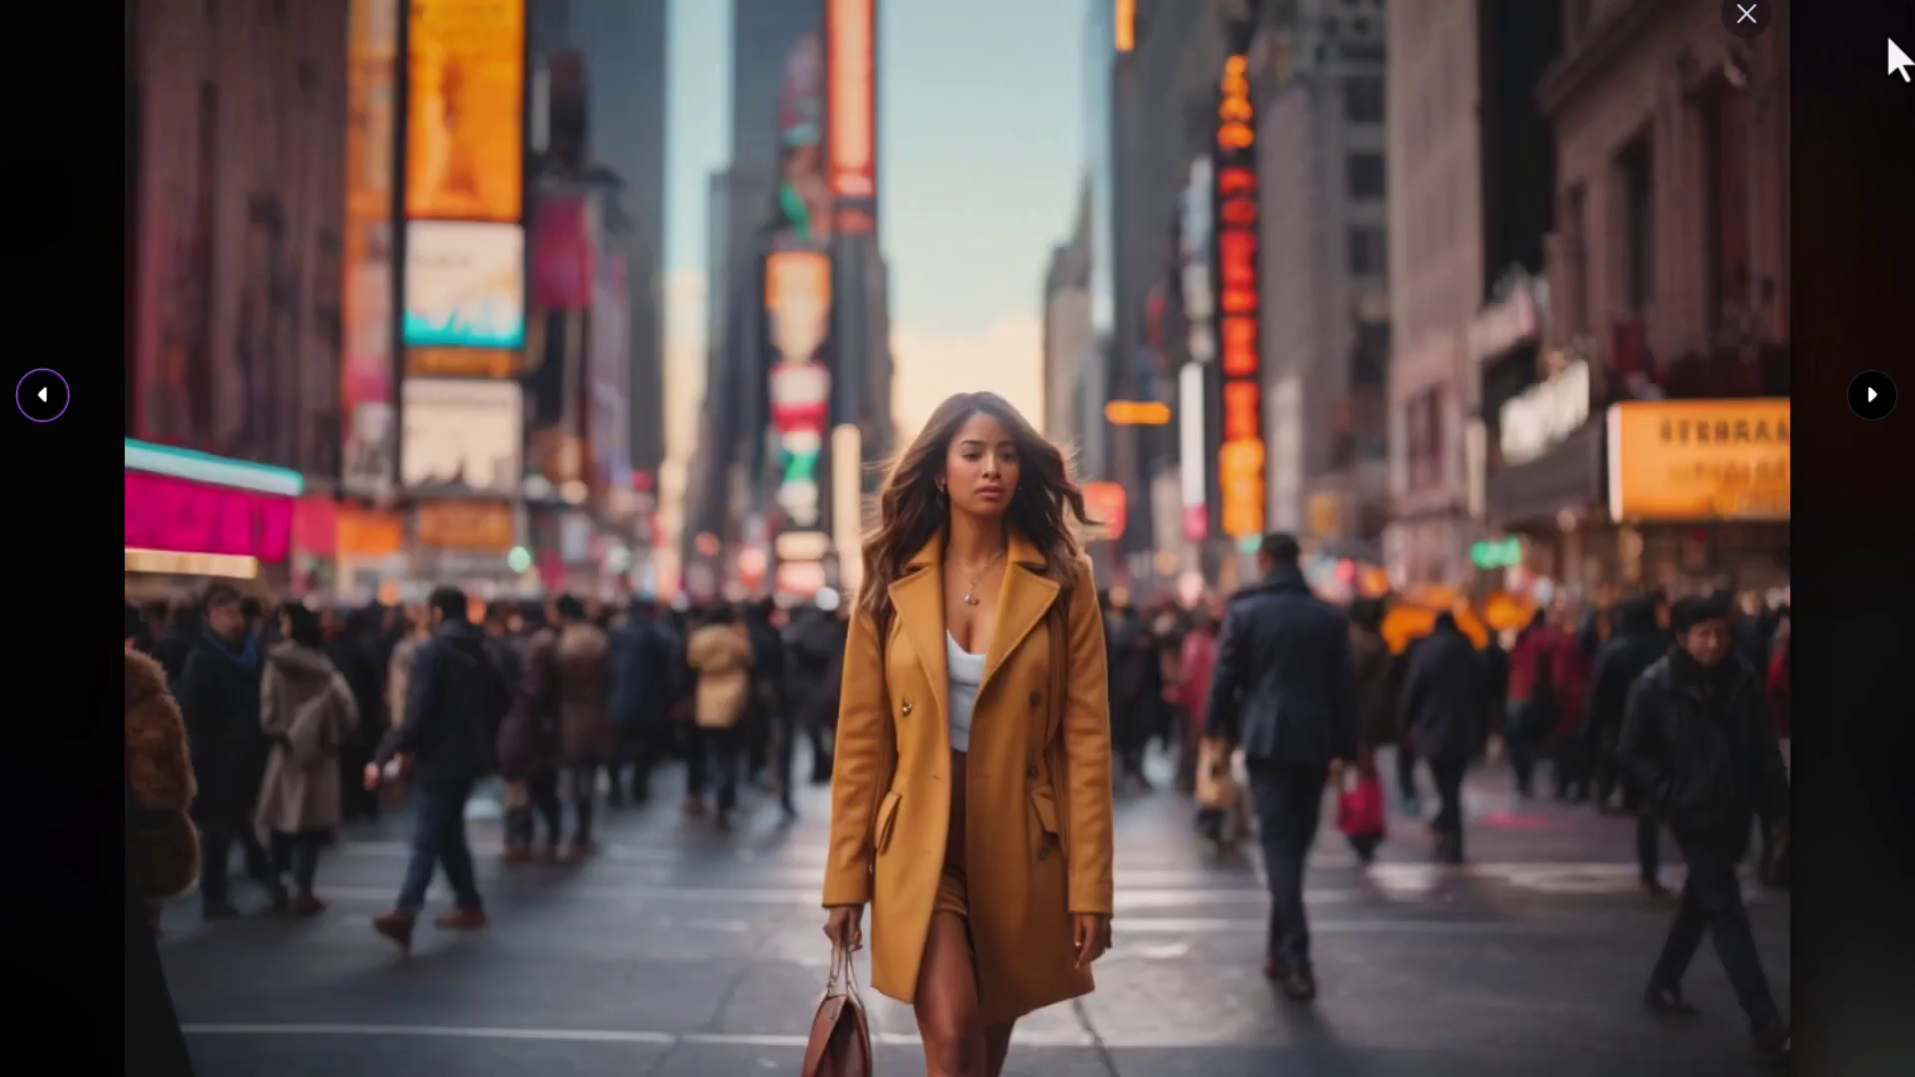
{"action": "key", "text": "Left"}
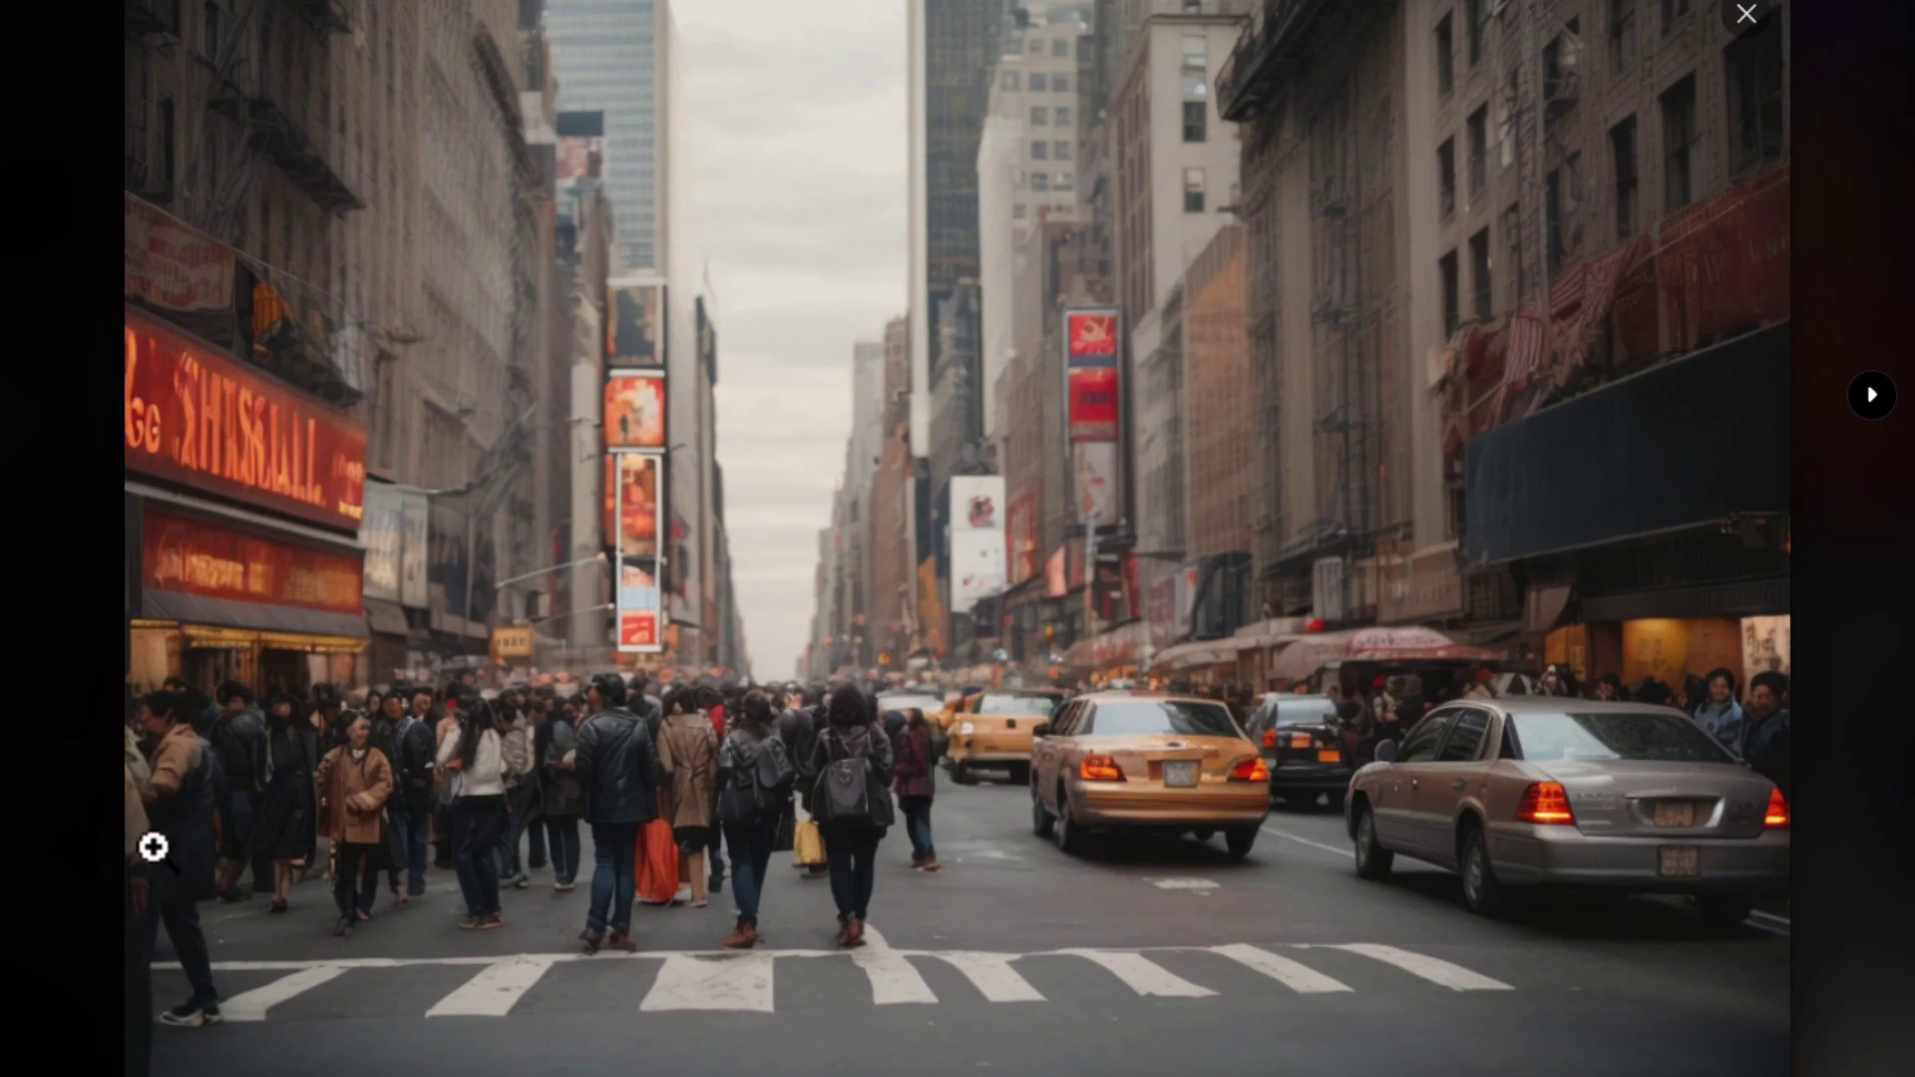
{"action": "key", "text": "Escape"}
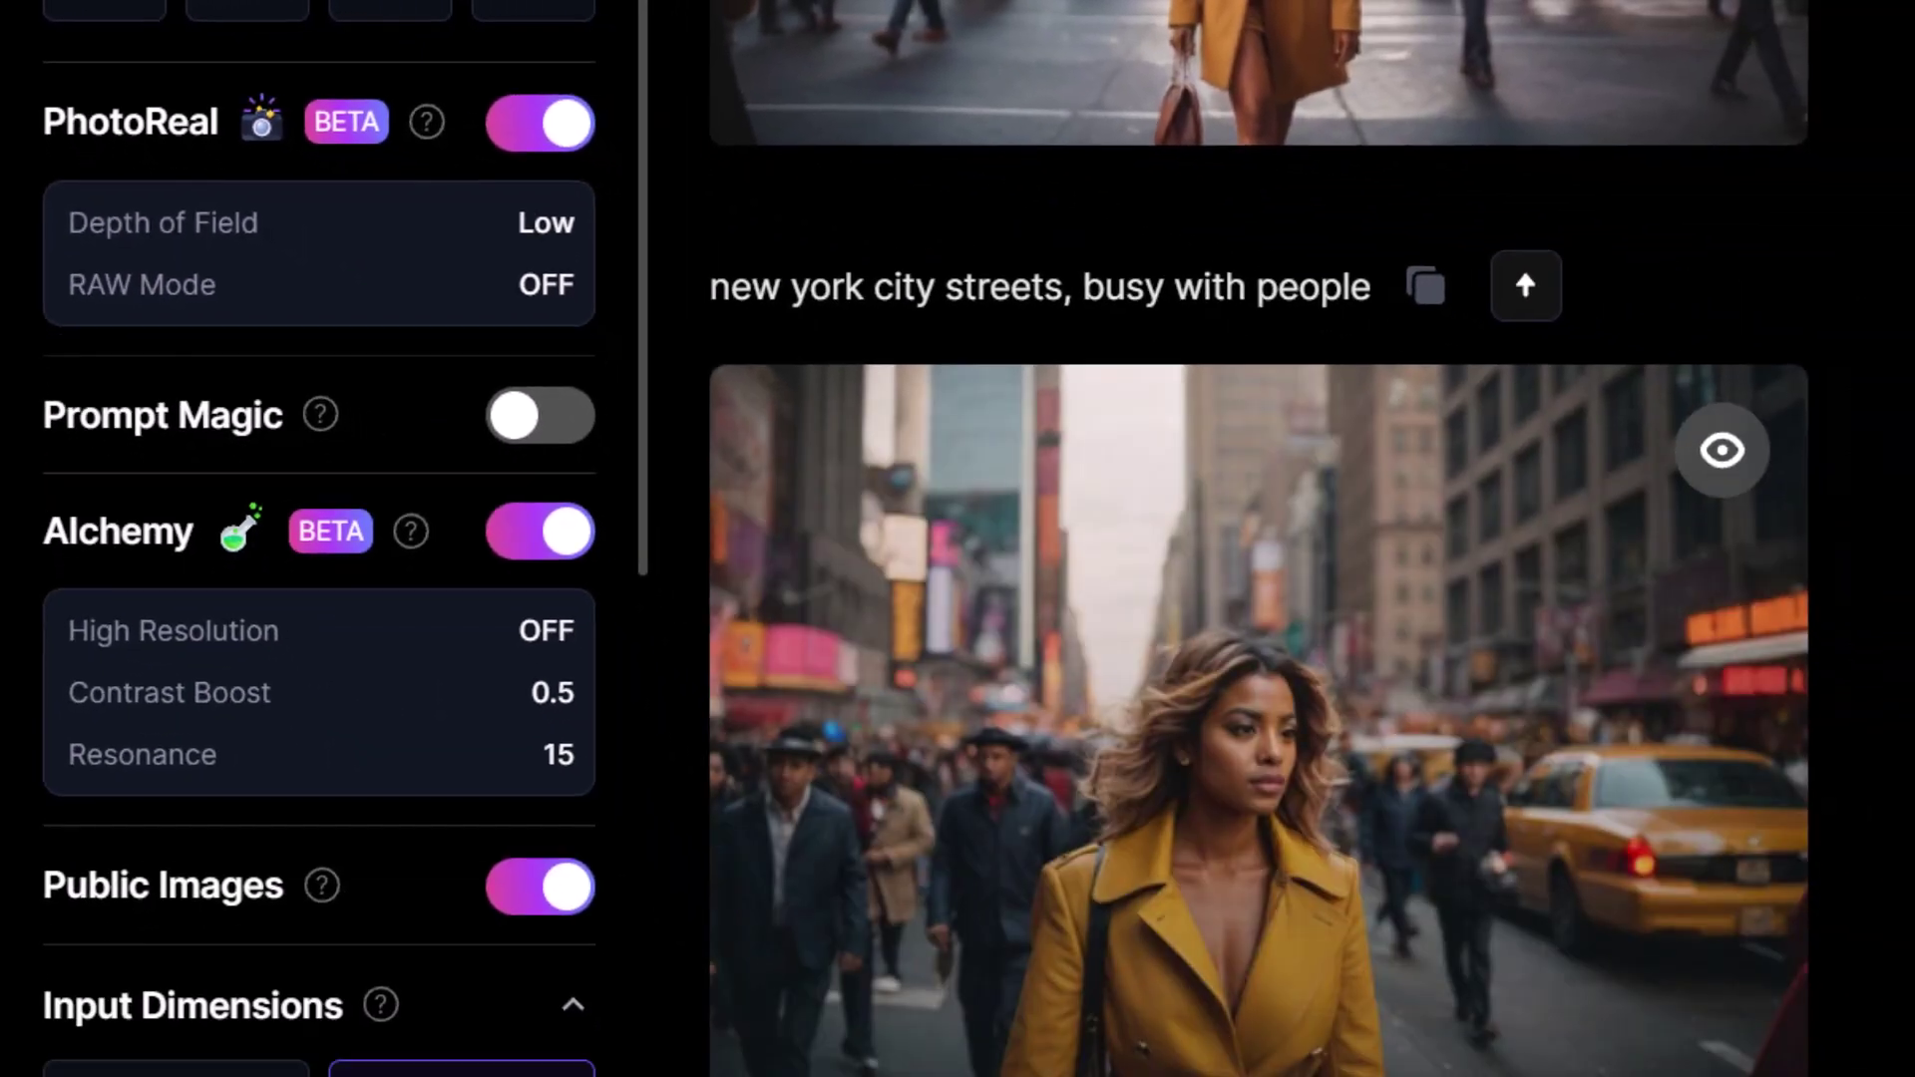
Review the PhotoReal settings for Depth of Field and RAW Mode, and set Depth of Field to High
{"action": "scroll", "coordinate": [1215, 196], "scroll_direction": "down", "scroll_amount": 8}
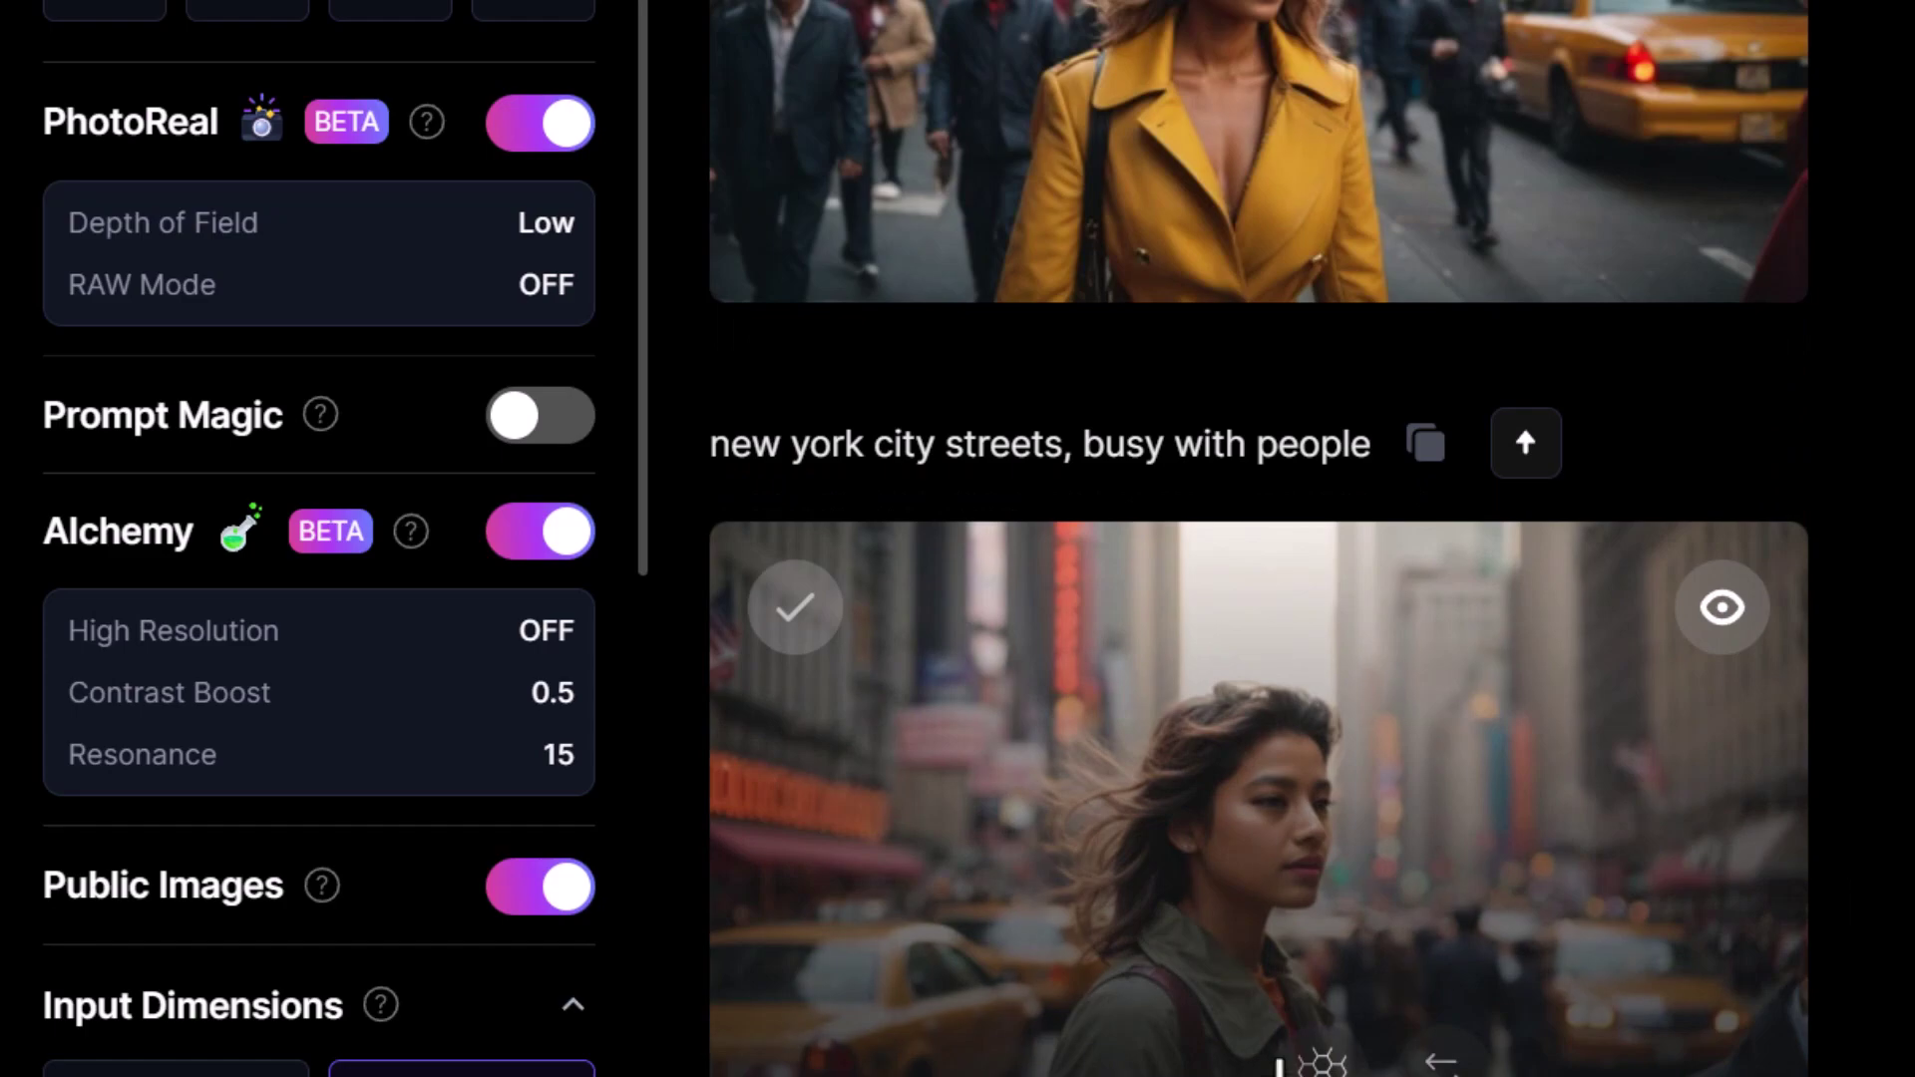
{"action": "scroll", "coordinate": [620, 456], "scroll_direction": "up", "scroll_amount": 3}
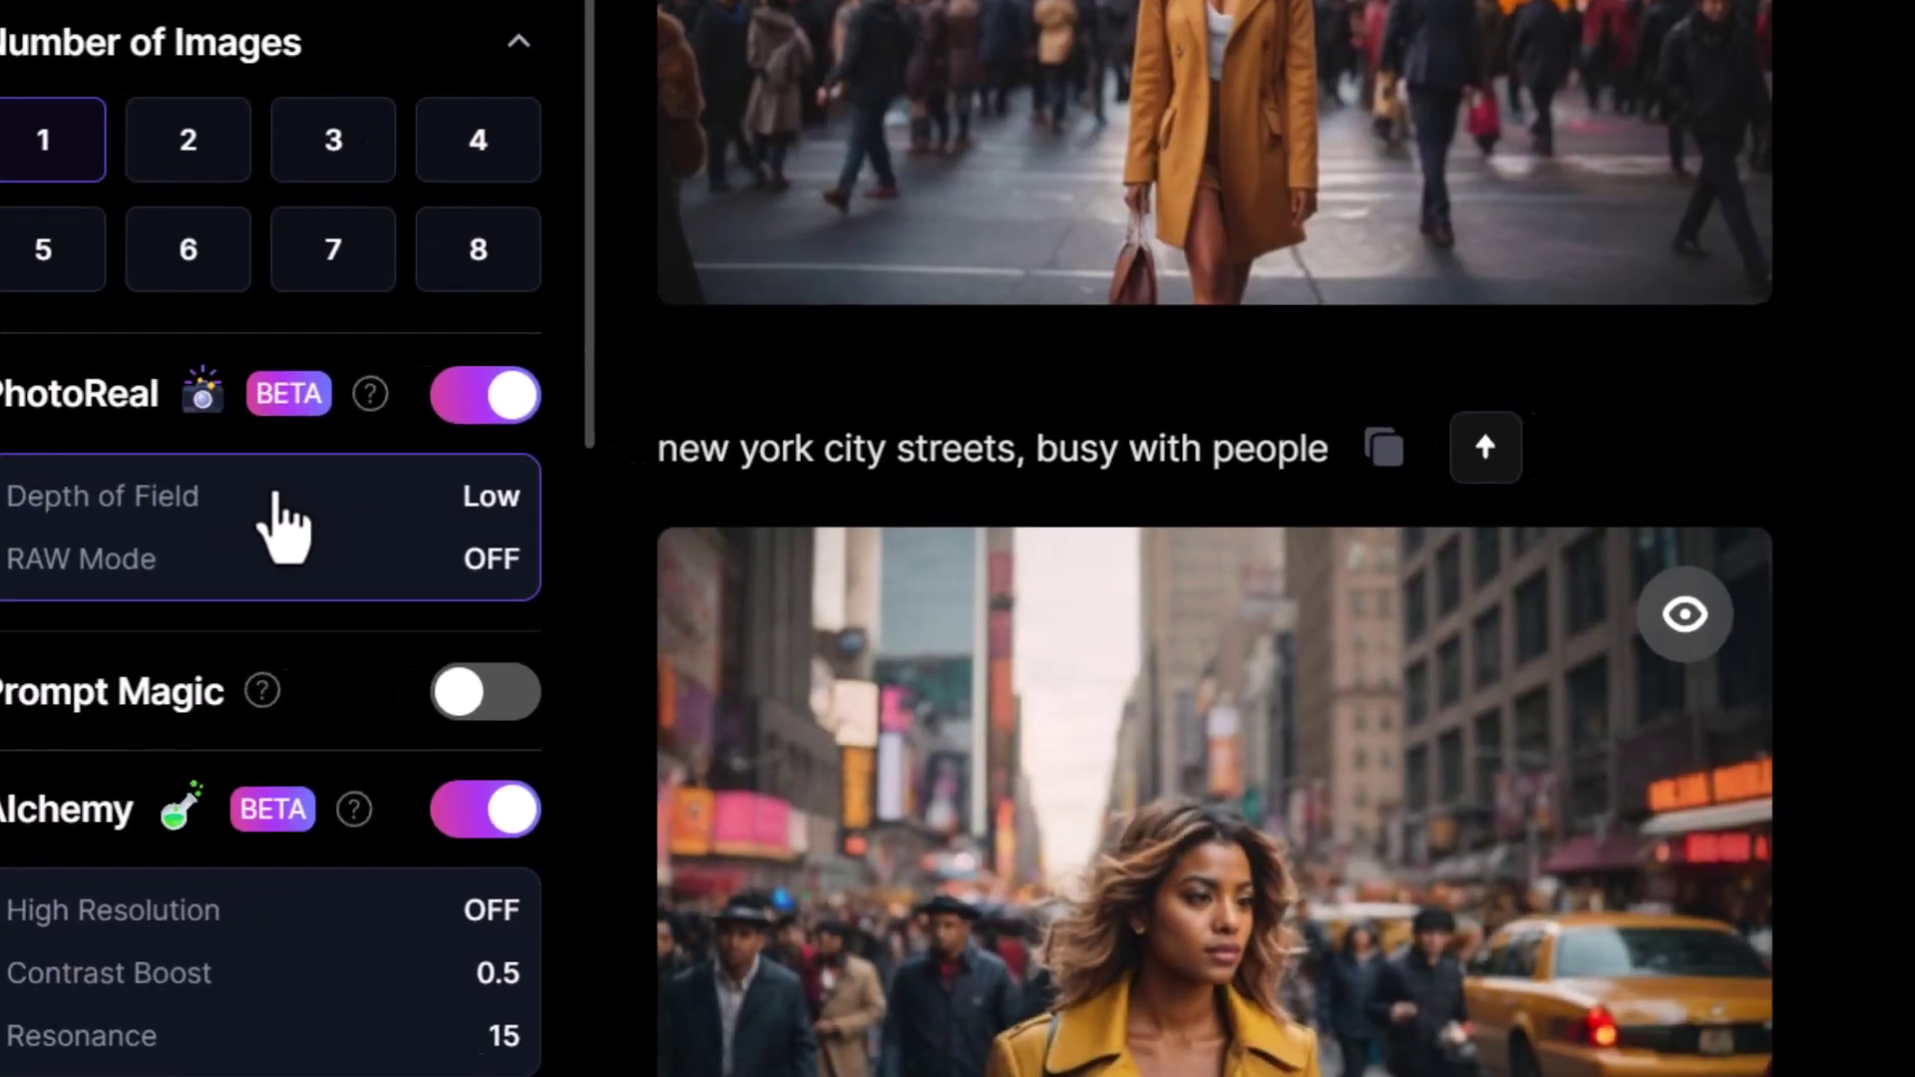
{"action": "left_click", "coordinate": [319, 504]}
{"action": "mouse_move", "coordinate": [599, 391]}
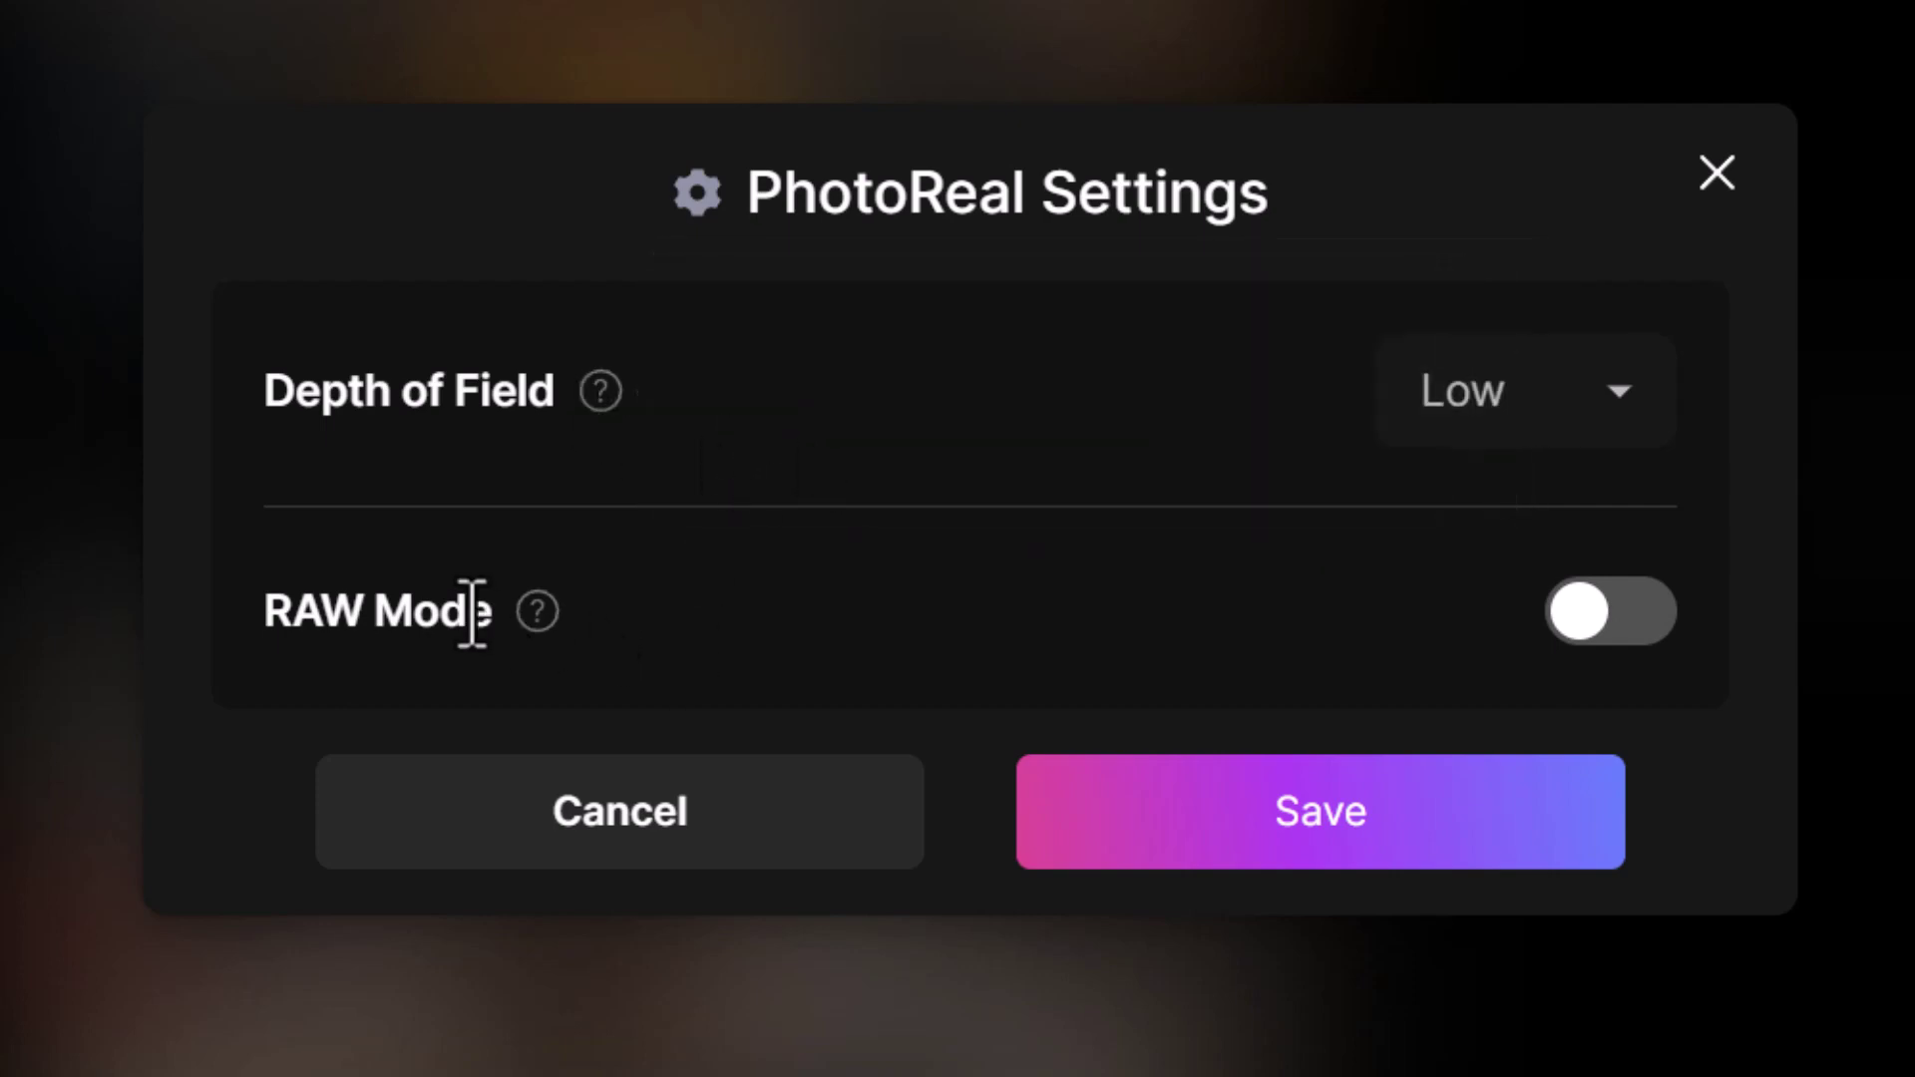
{"action": "mouse_move", "coordinate": [538, 619]}
{"action": "left_click", "coordinate": [1558, 379]}
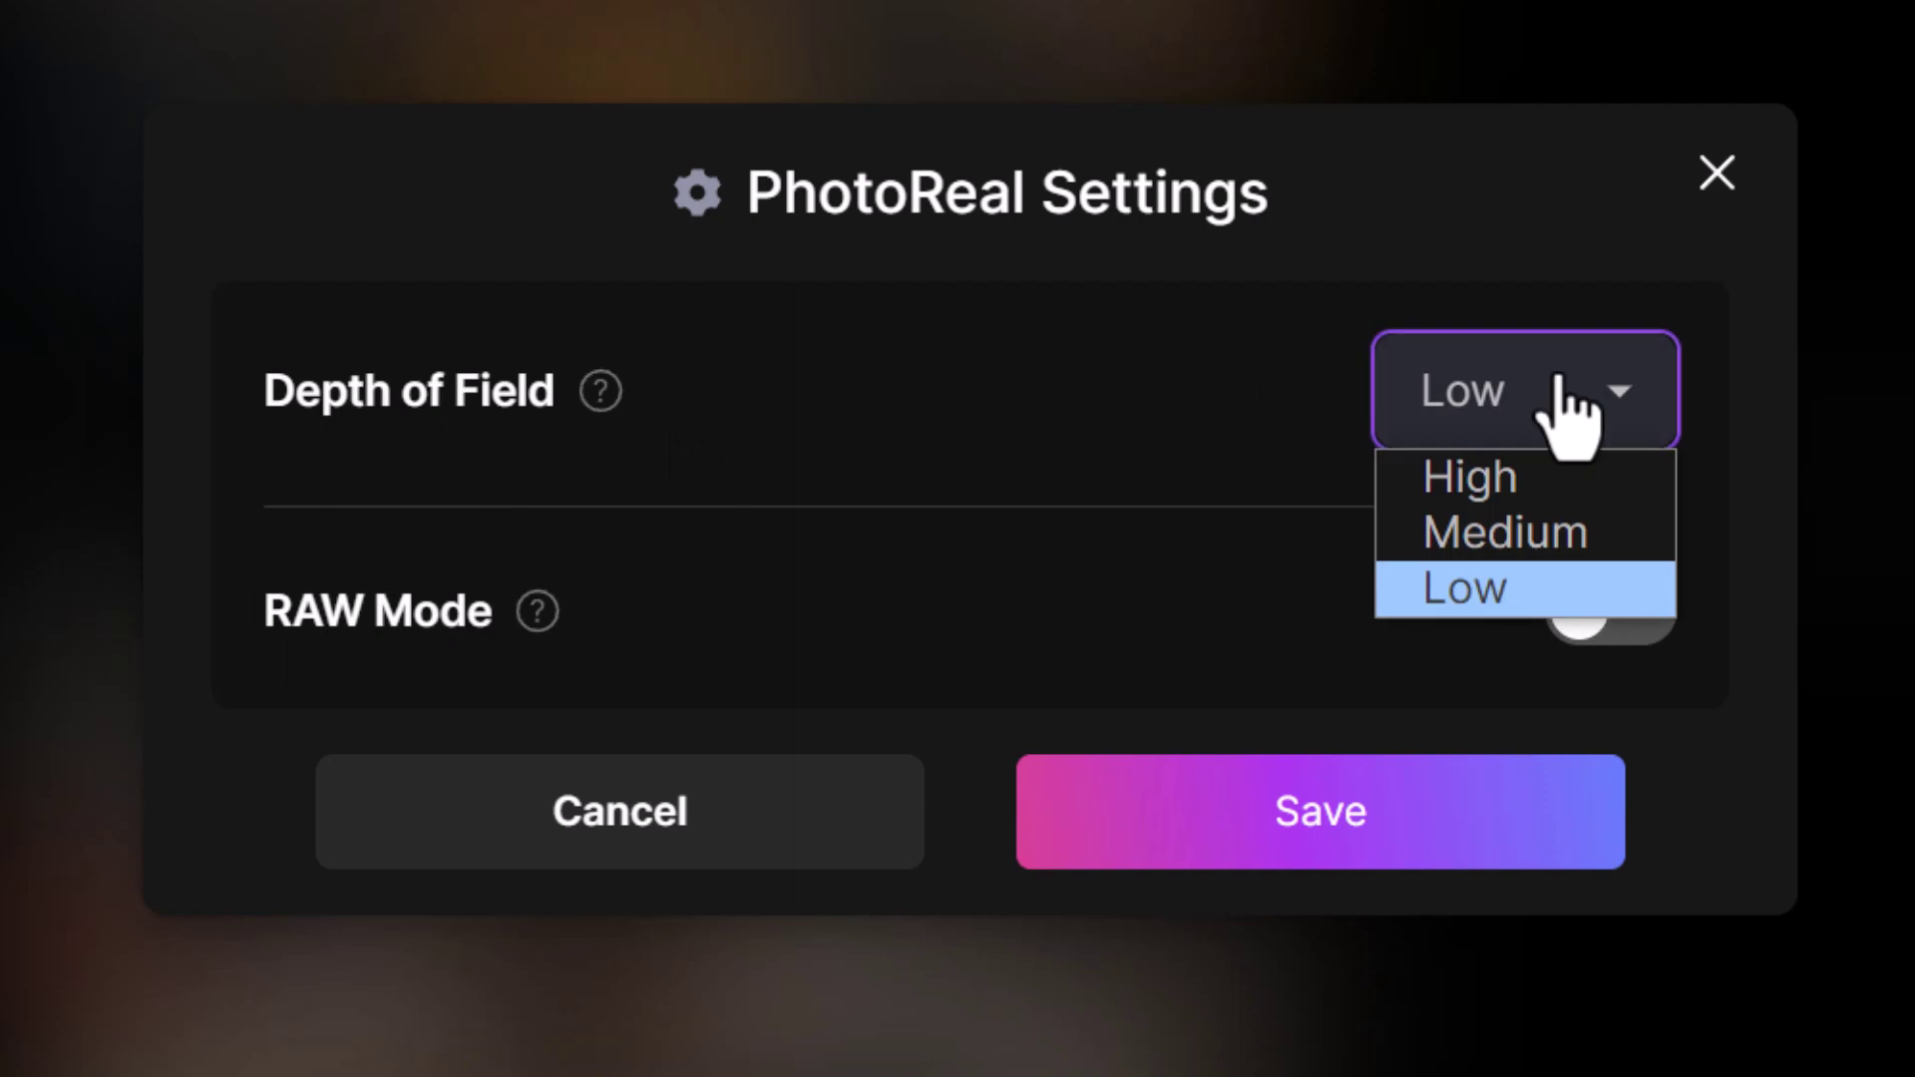
{"action": "left_click", "coordinate": [1507, 479]}
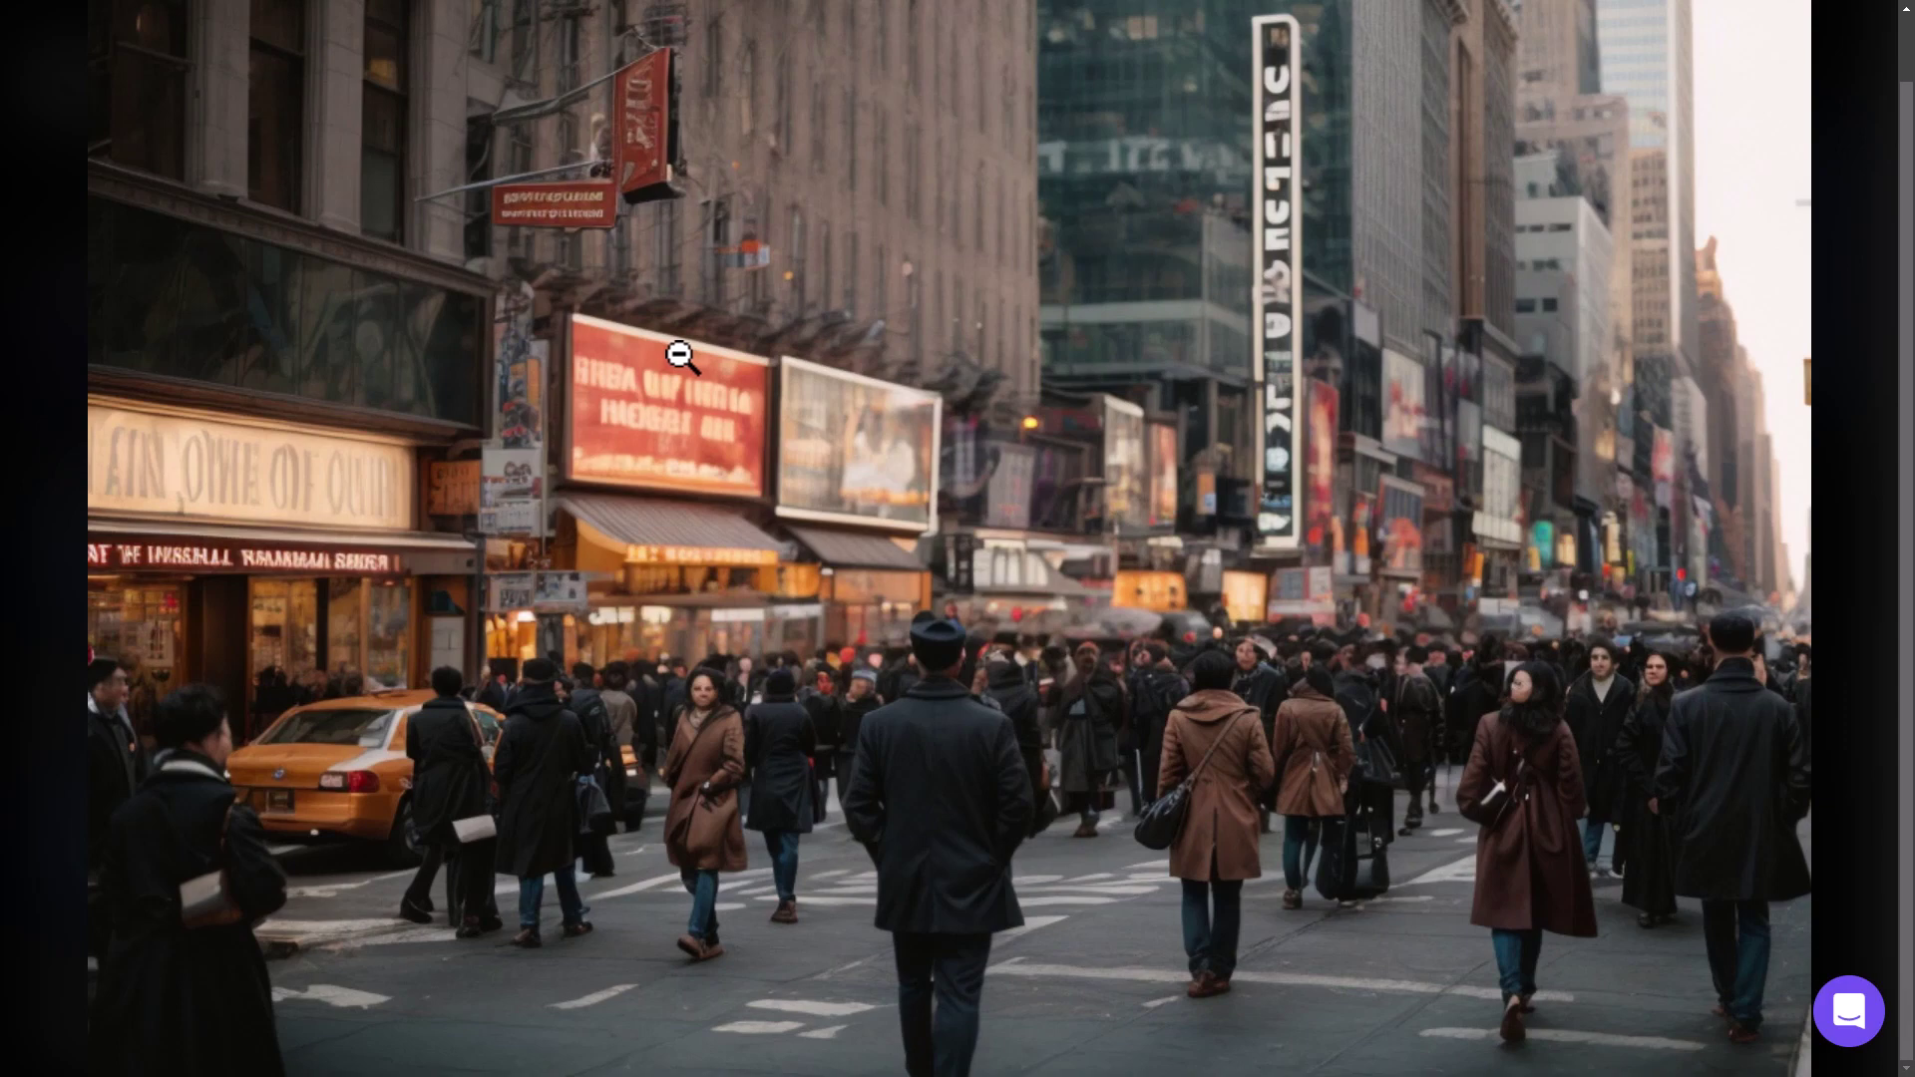
Compare the enlarged New York street images for differences in background sharpness and depth of field
{"action": "left_click", "coordinate": [683, 356]}
{"action": "key", "text": "Right"}
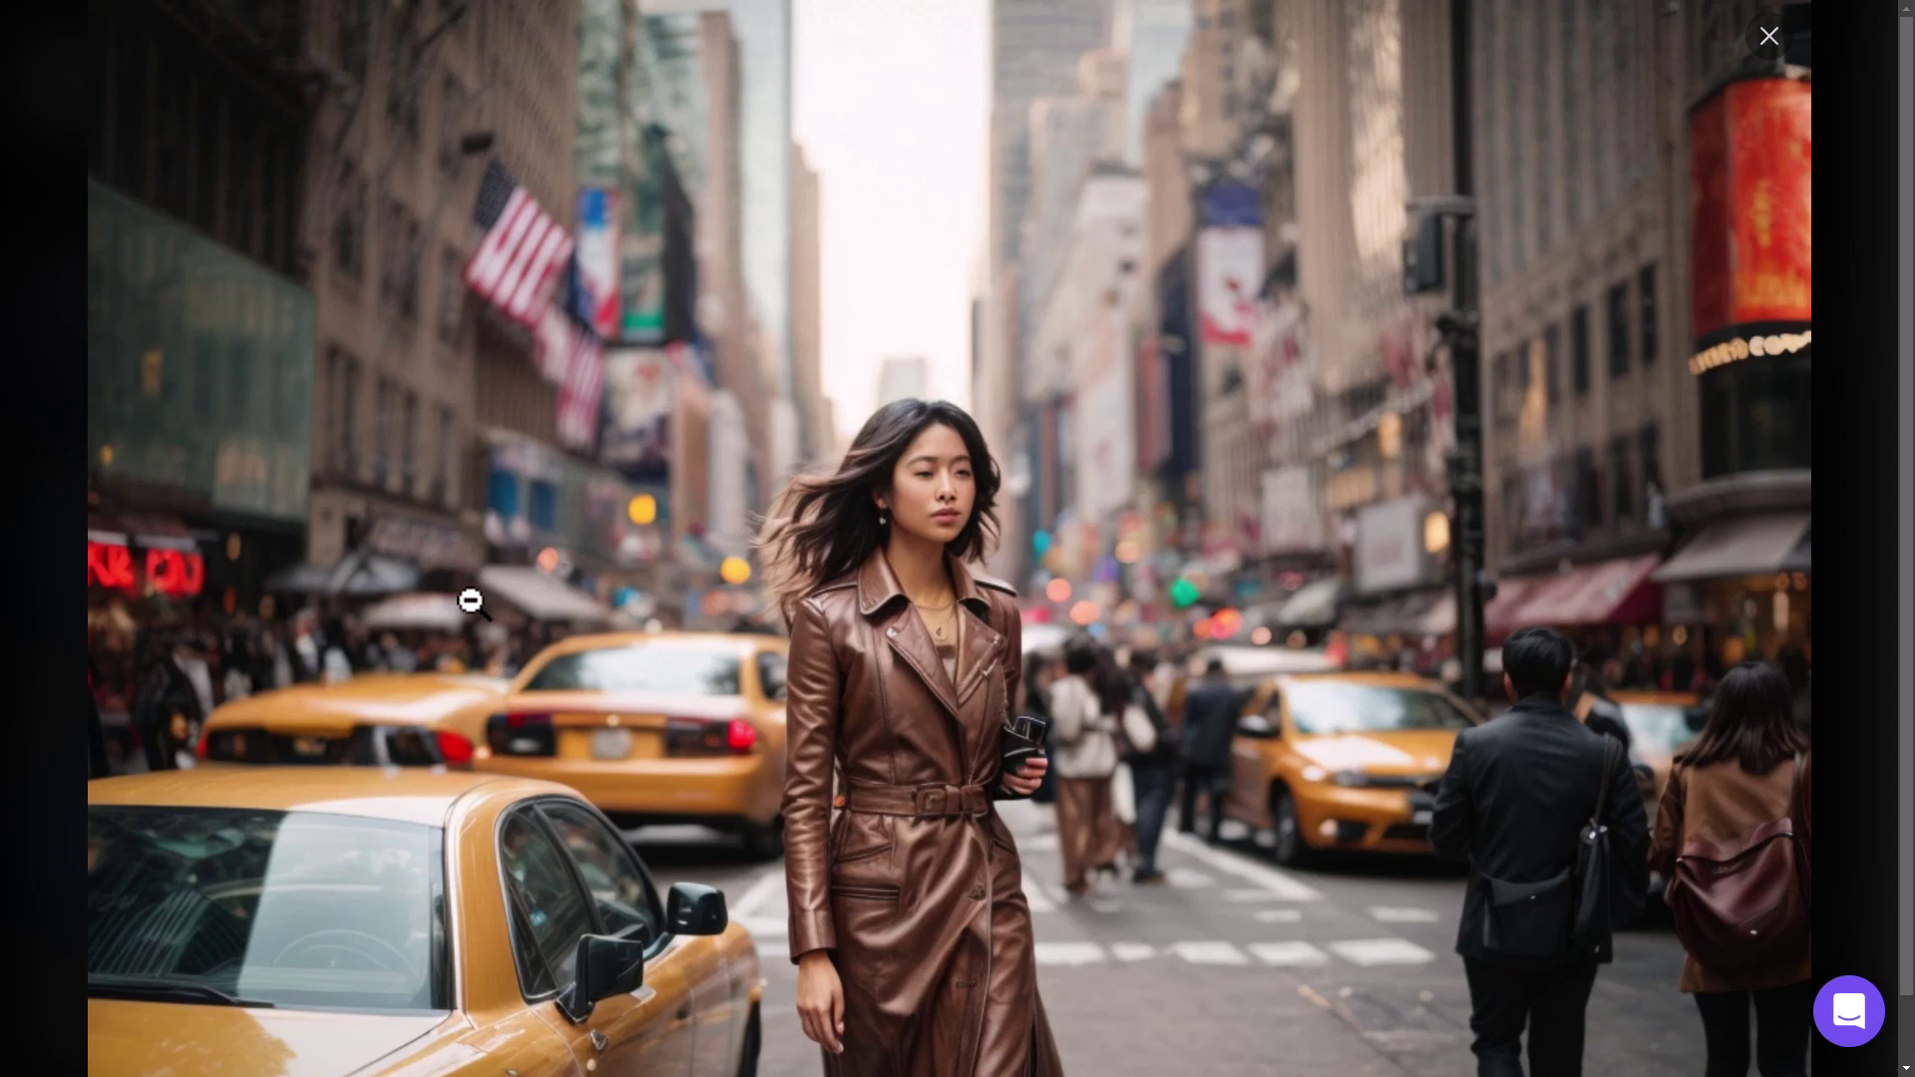
{"action": "key", "text": "Right"}
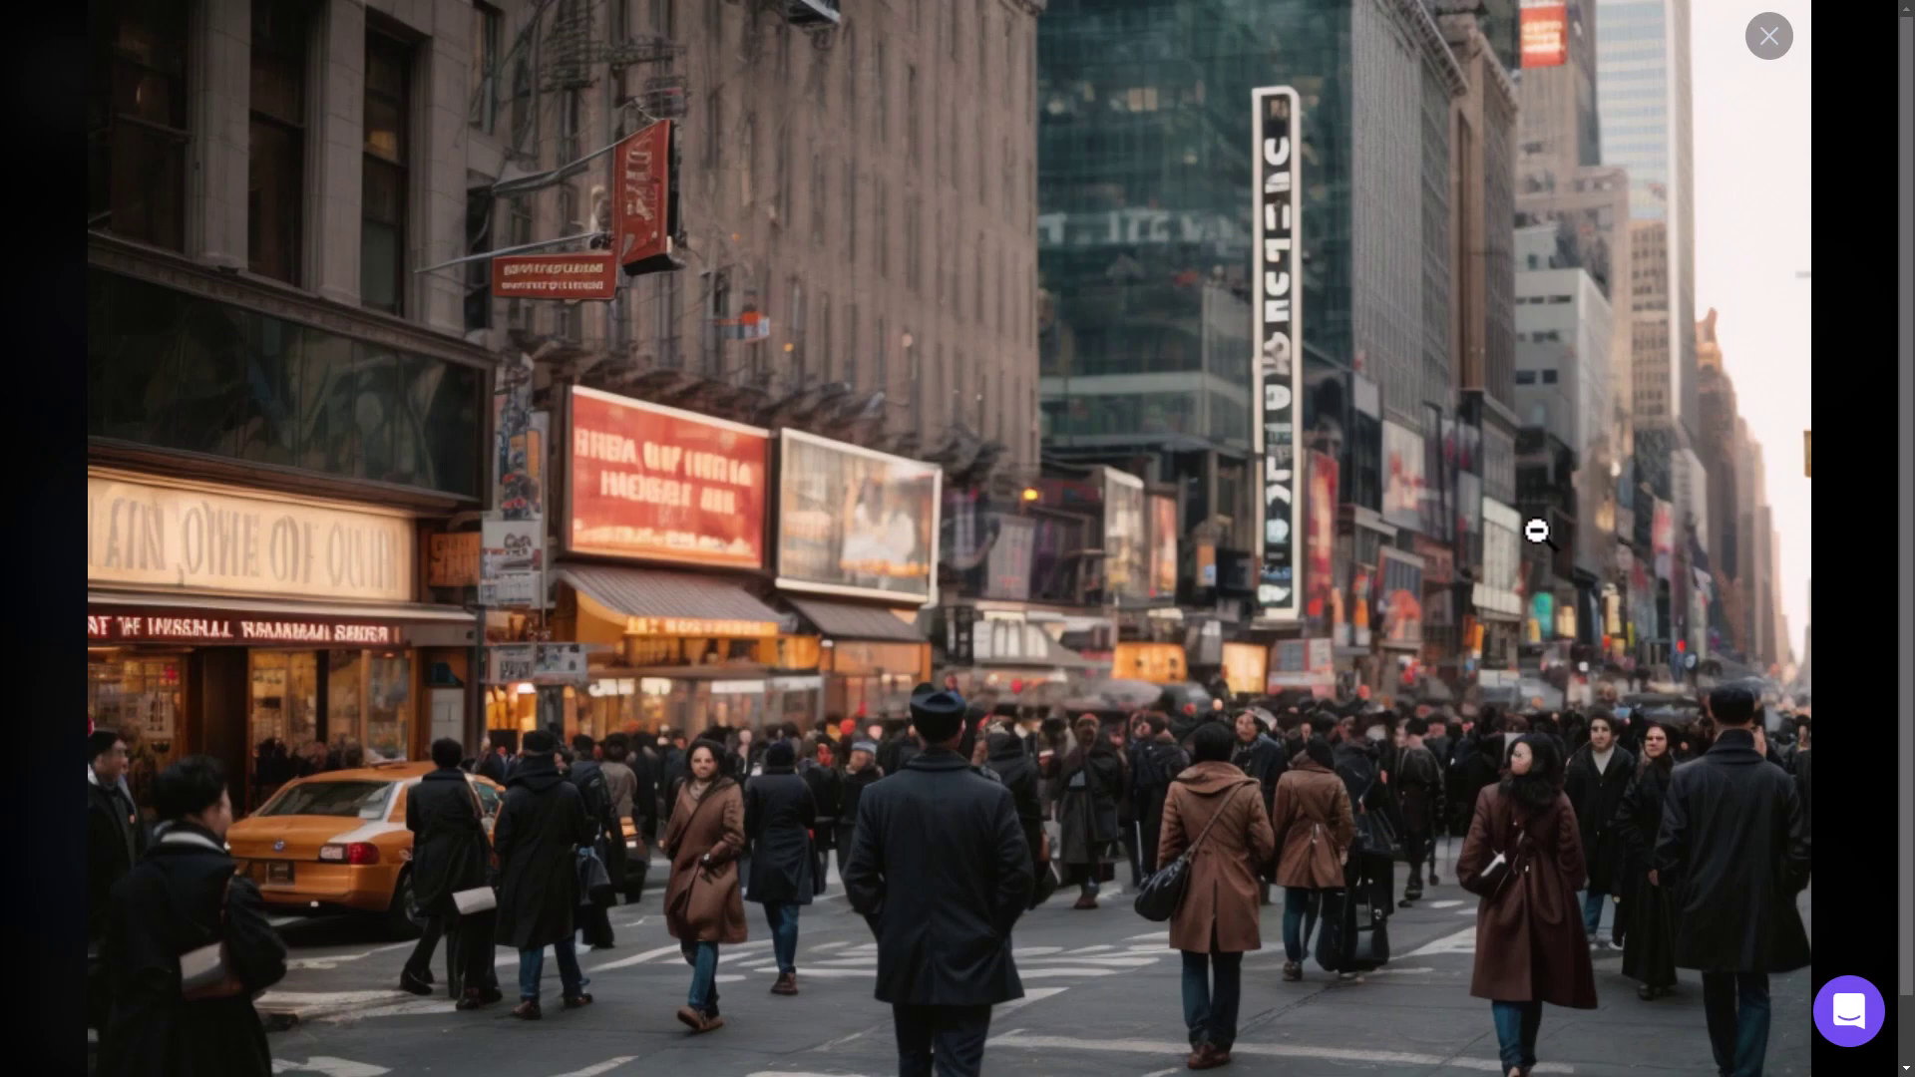
{"action": "key", "text": "Left"}
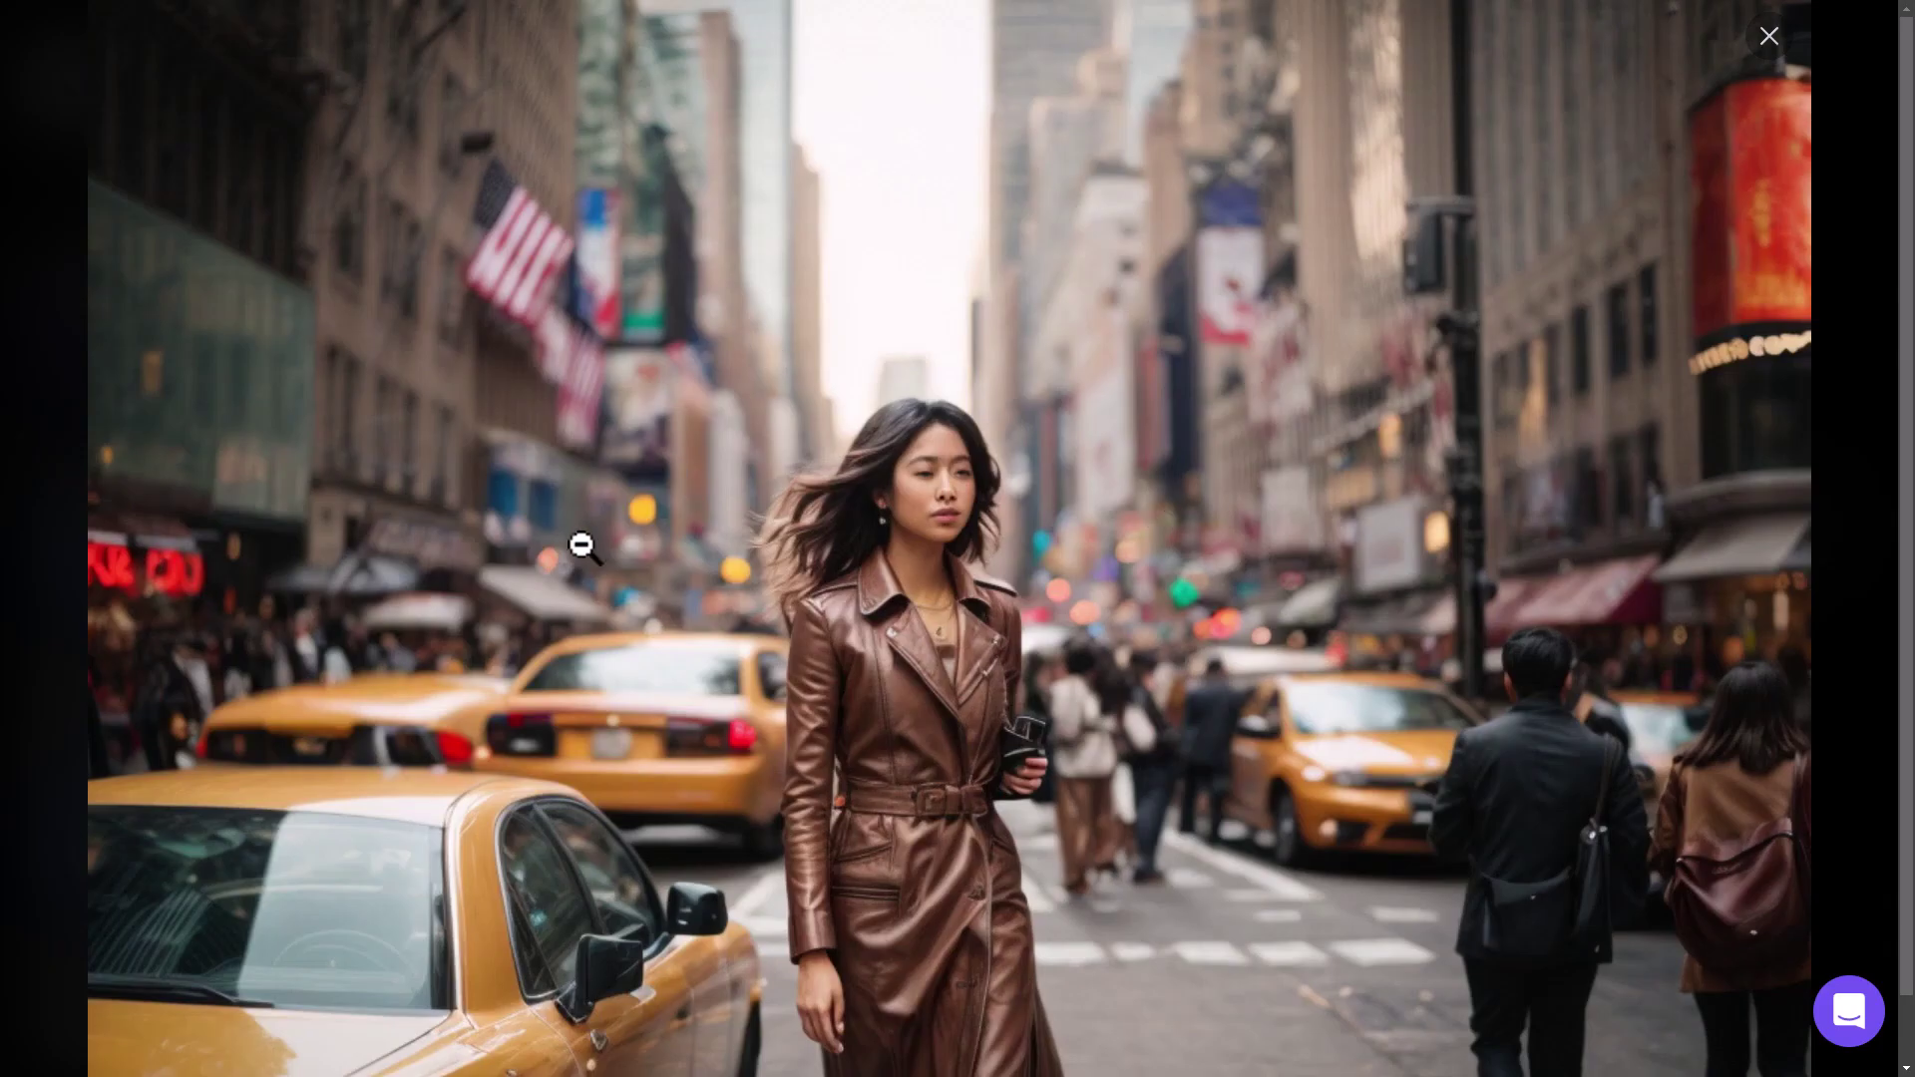
{"action": "key", "text": "Right"}
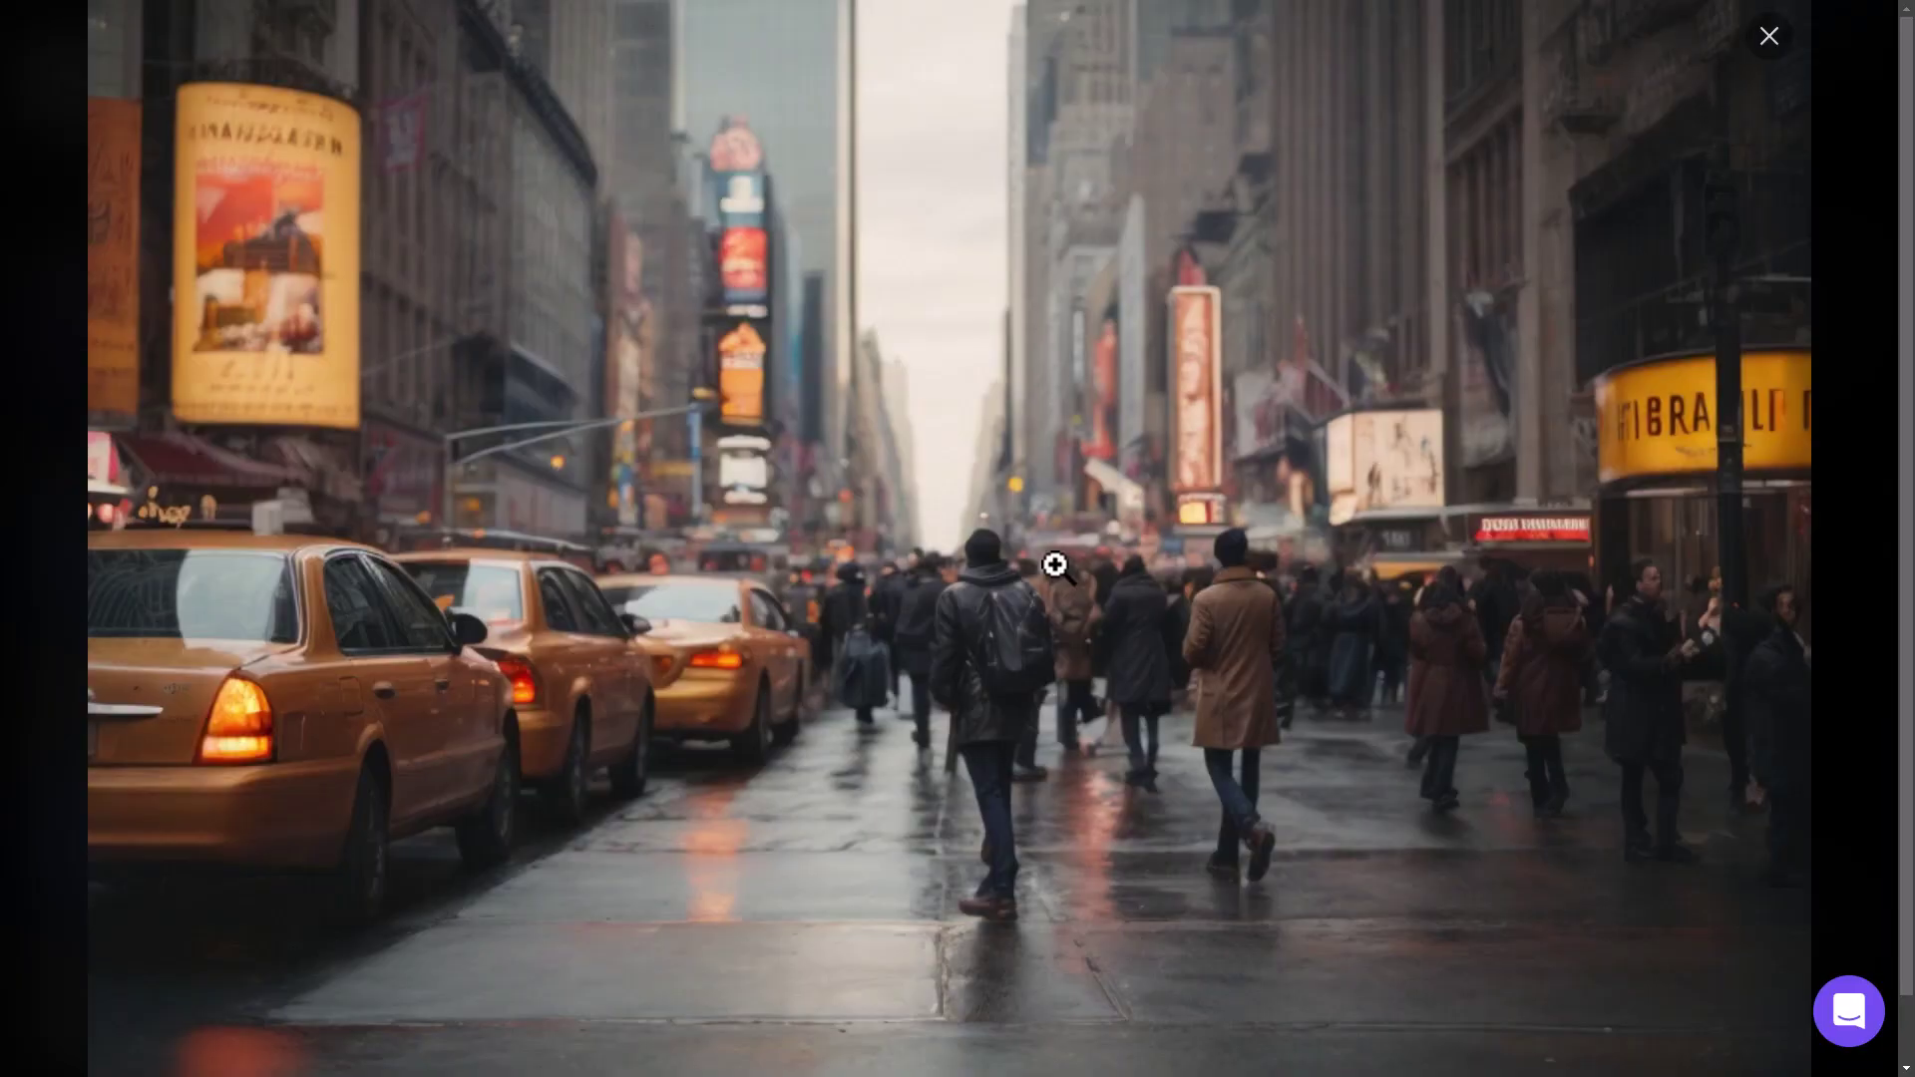
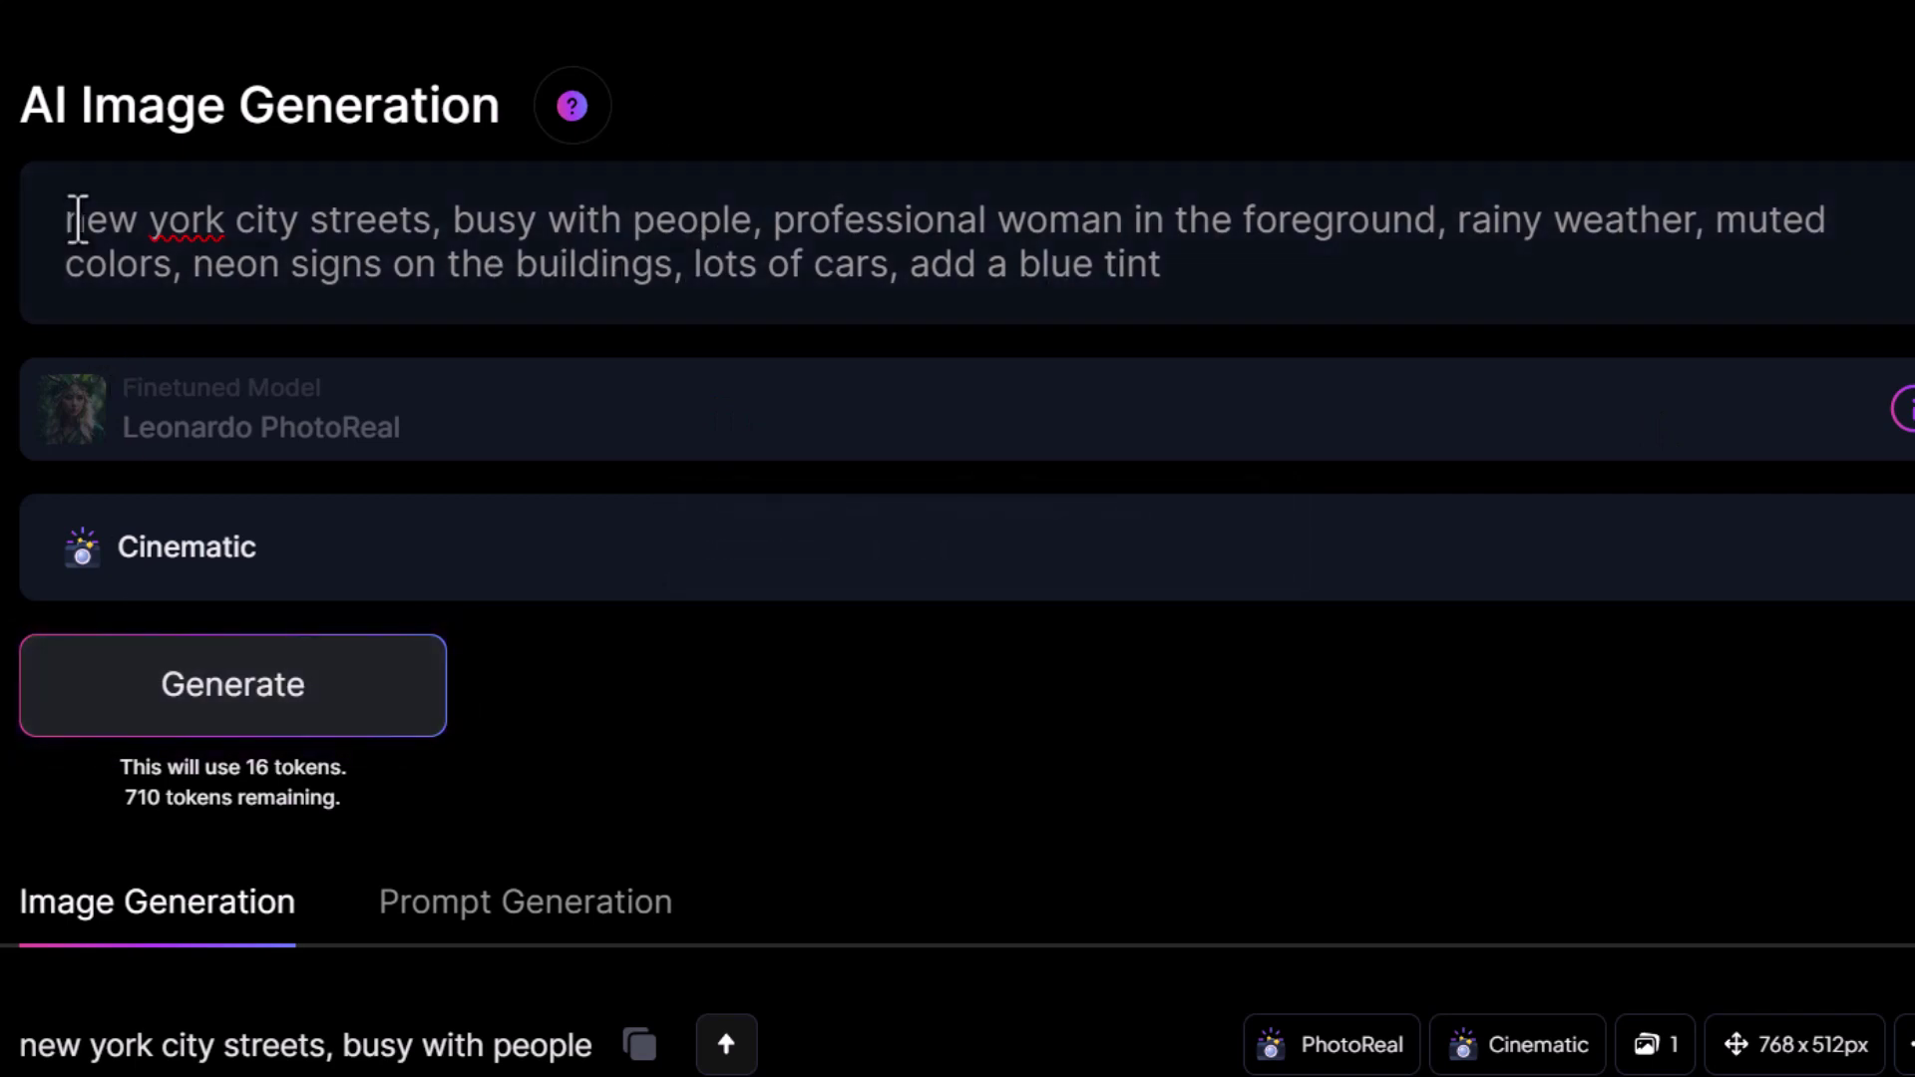
Generate the Cinematic New York street scene from the extended prompt with a professional woman, rain, neon signs and blue tint, and examine the results enlarged
{"action": "left_click", "coordinate": [258, 695]}
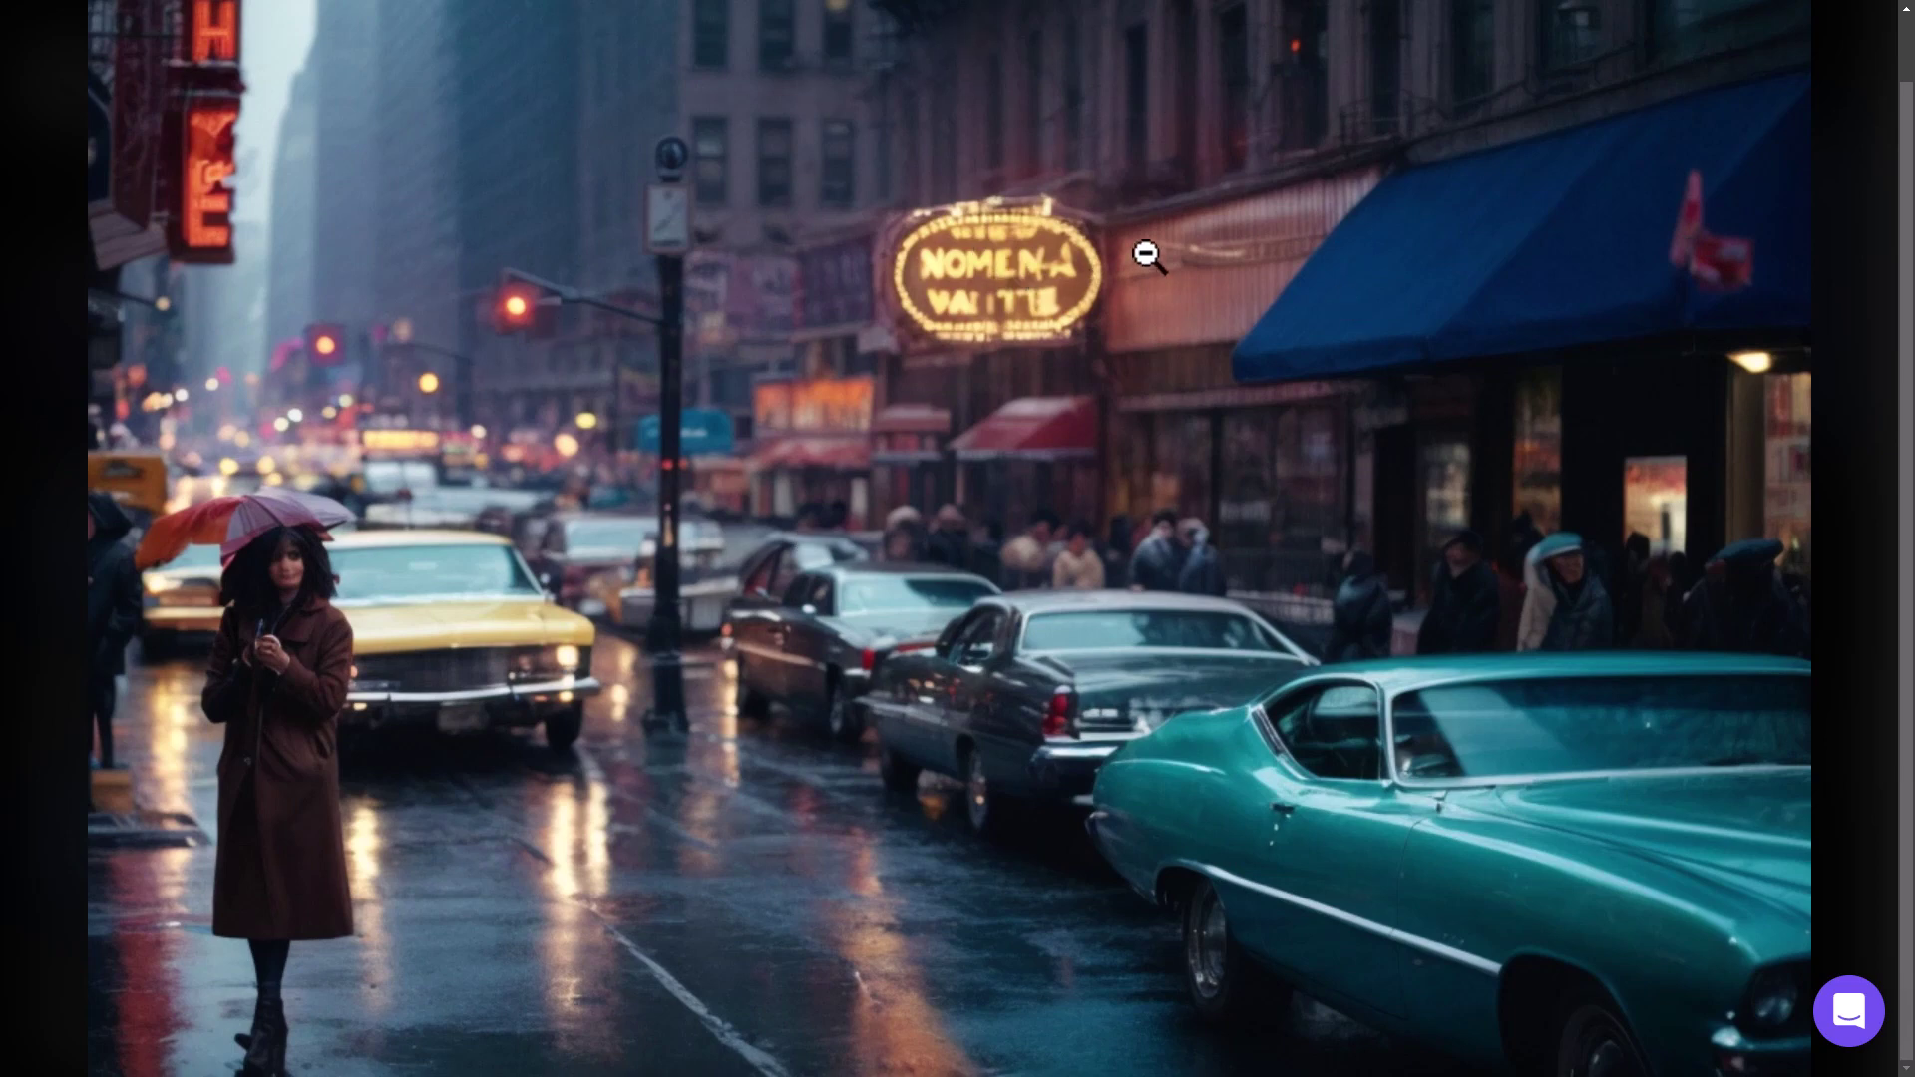
{"action": "left_click", "coordinate": [1875, 116]}
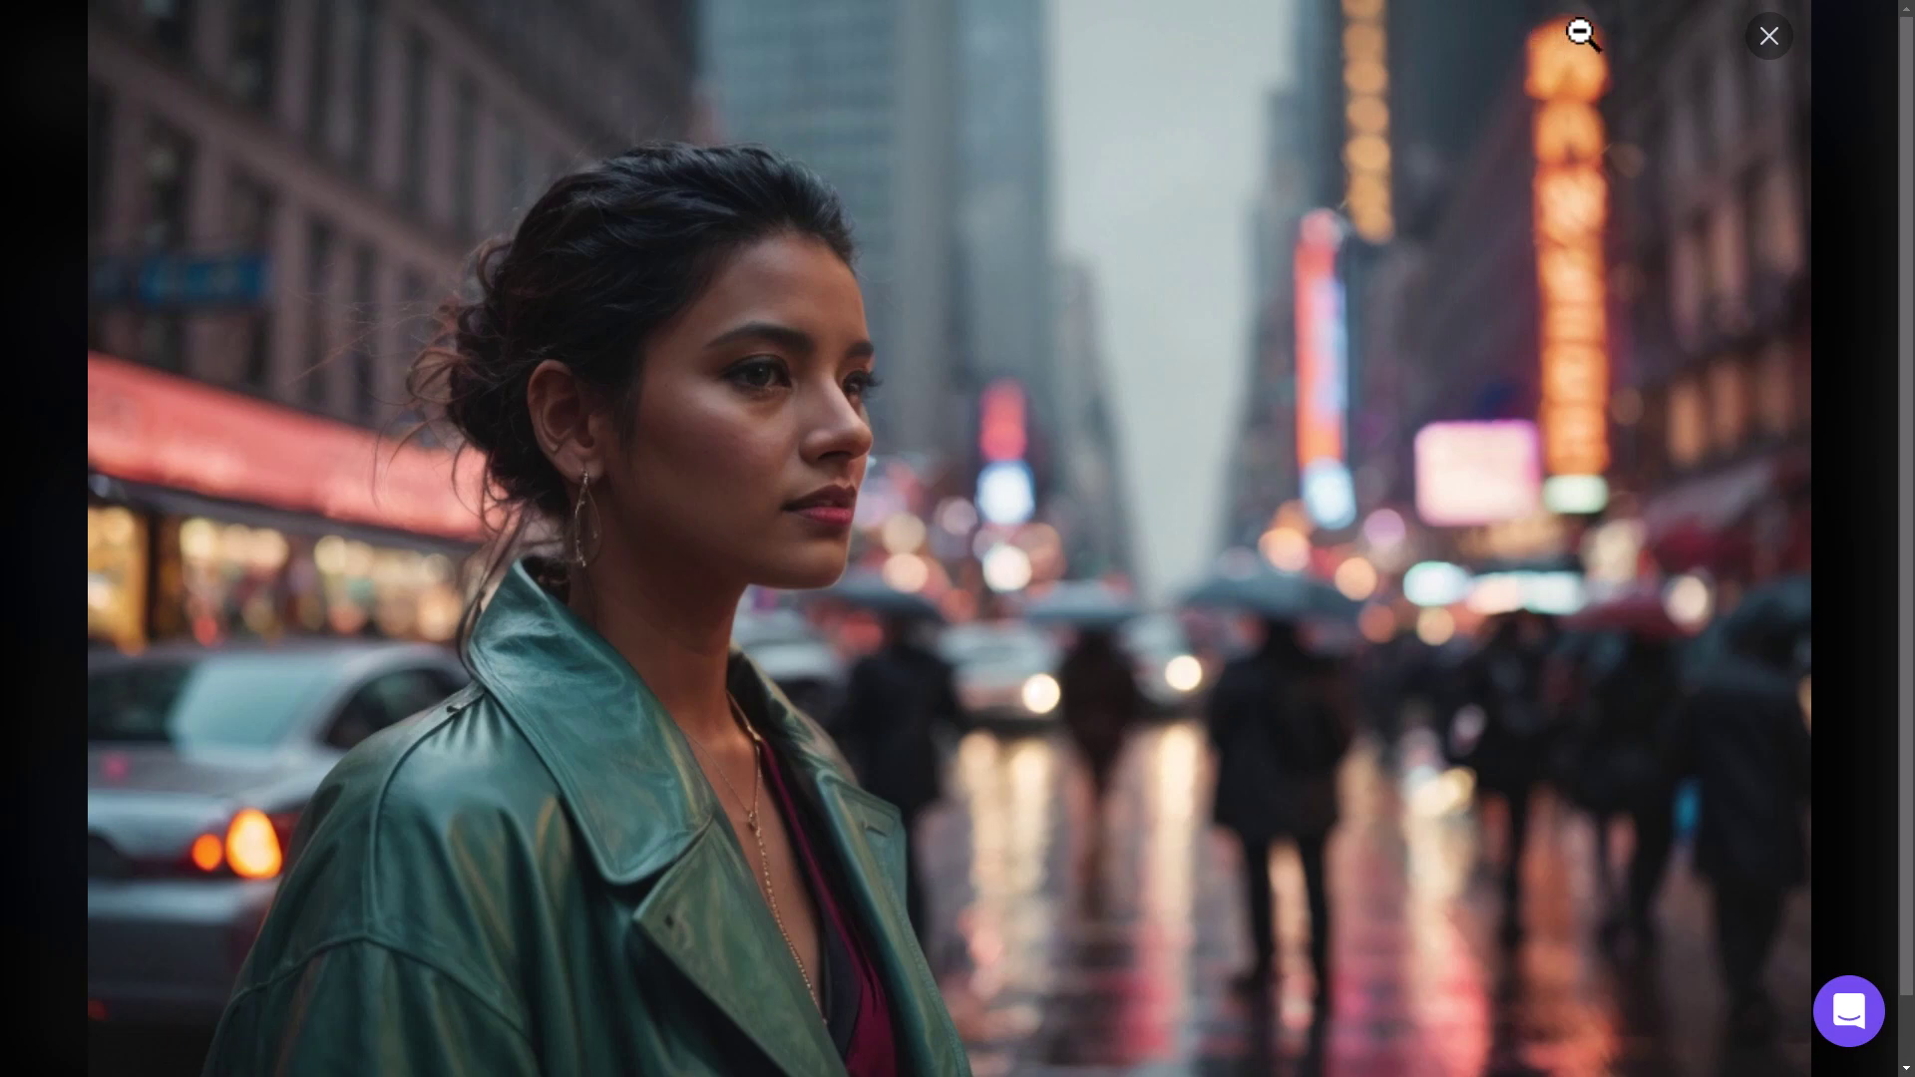
{"action": "left_click", "coordinate": [1773, 42]}
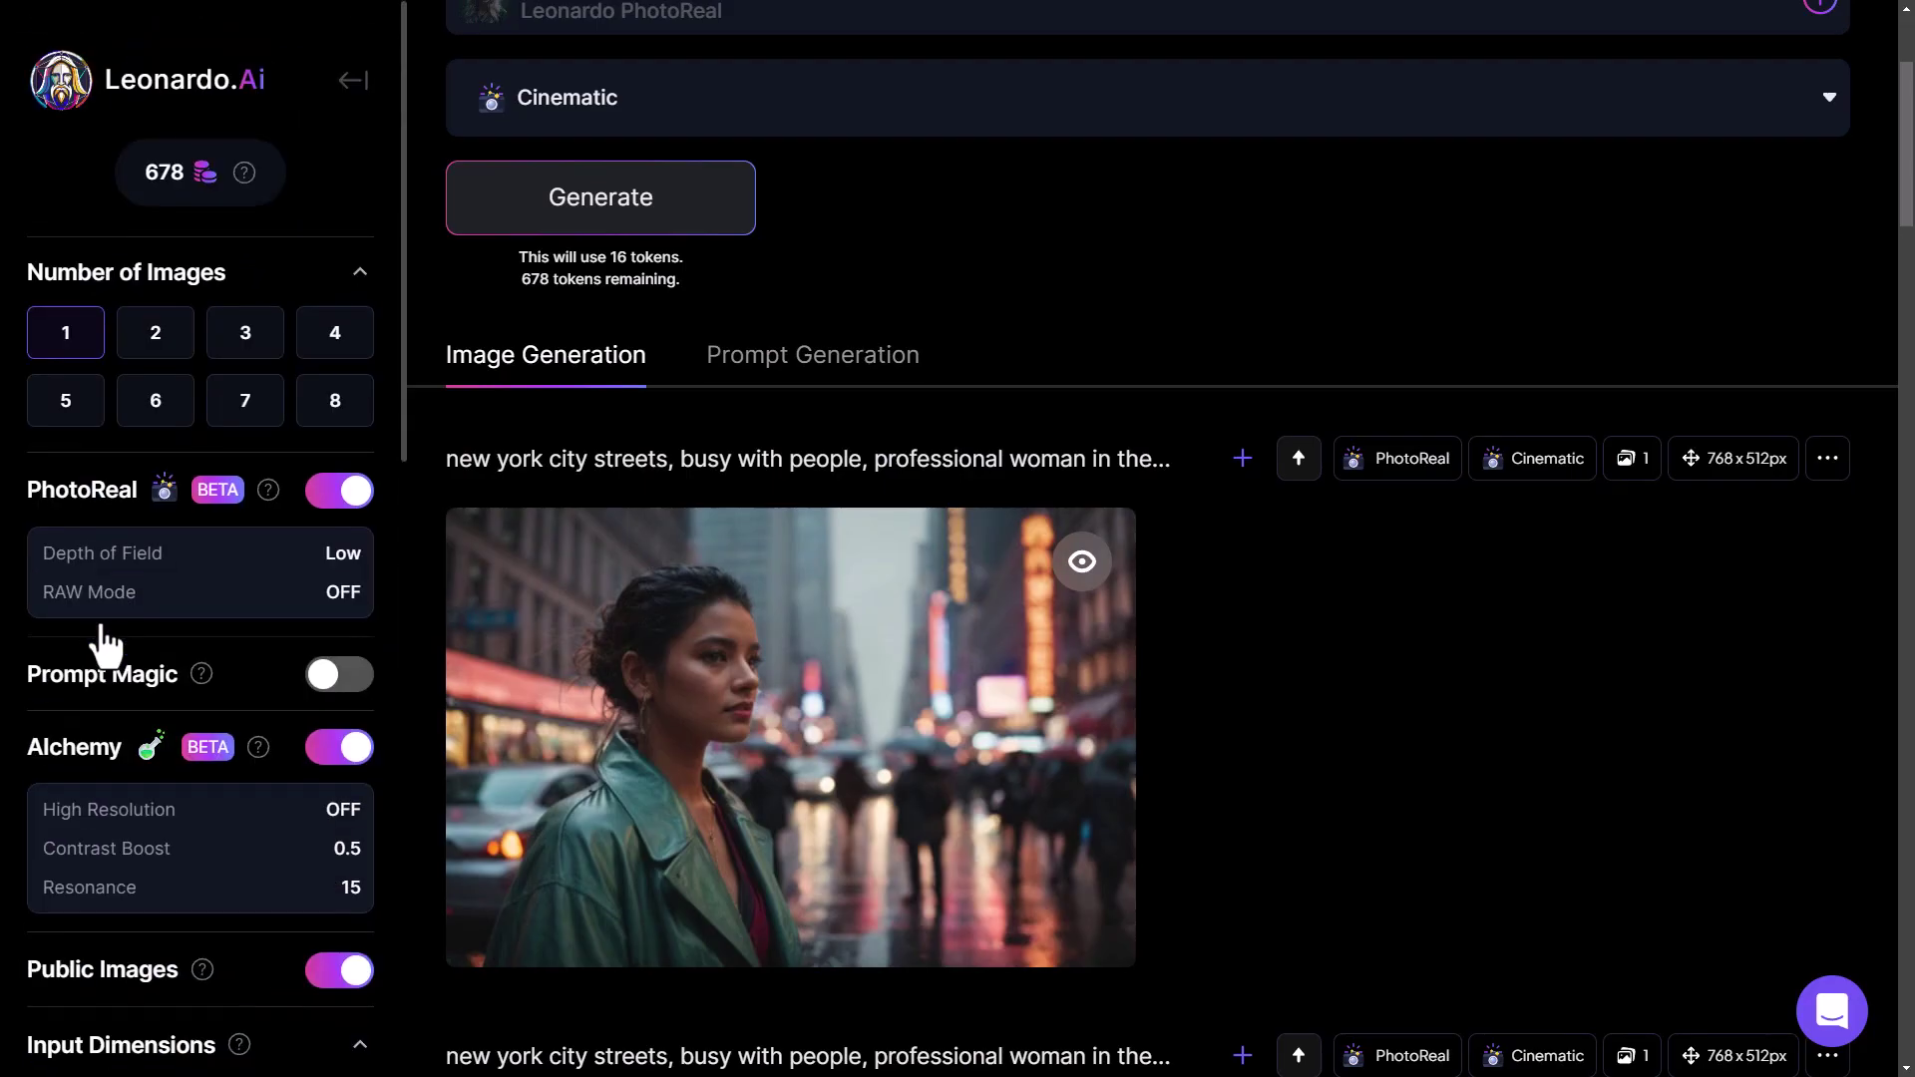
Look through the remaining generation settings, including Guidance Scale, ControlNet, Tiling, fixed seed and Scheduler
{"action": "scroll", "coordinate": [59, 634], "scroll_direction": "down", "scroll_amount": 10}
{"action": "scroll", "coordinate": [127, 604], "scroll_direction": "down", "scroll_amount": 4}
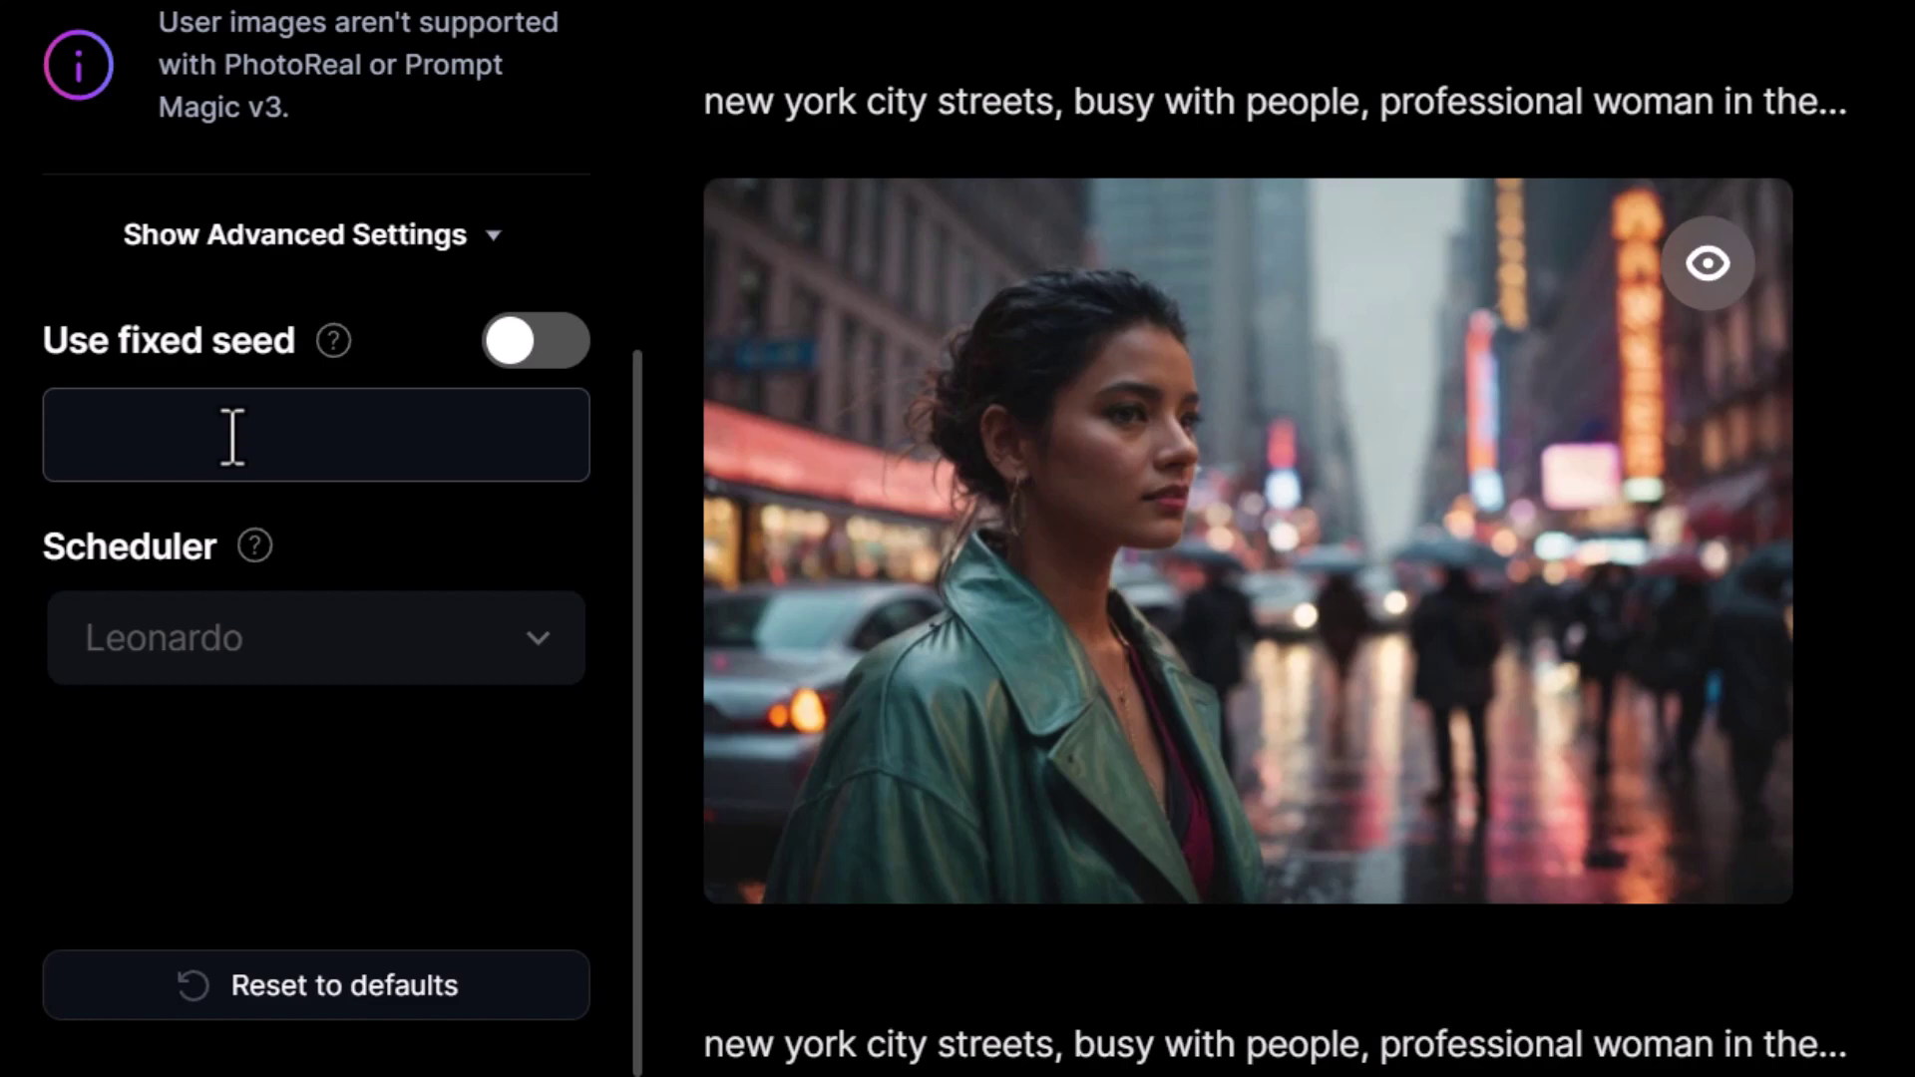
{"action": "mouse_move", "coordinate": [403, 611]}
{"action": "scroll", "coordinate": [403, 610], "scroll_direction": "up", "scroll_amount": 5}
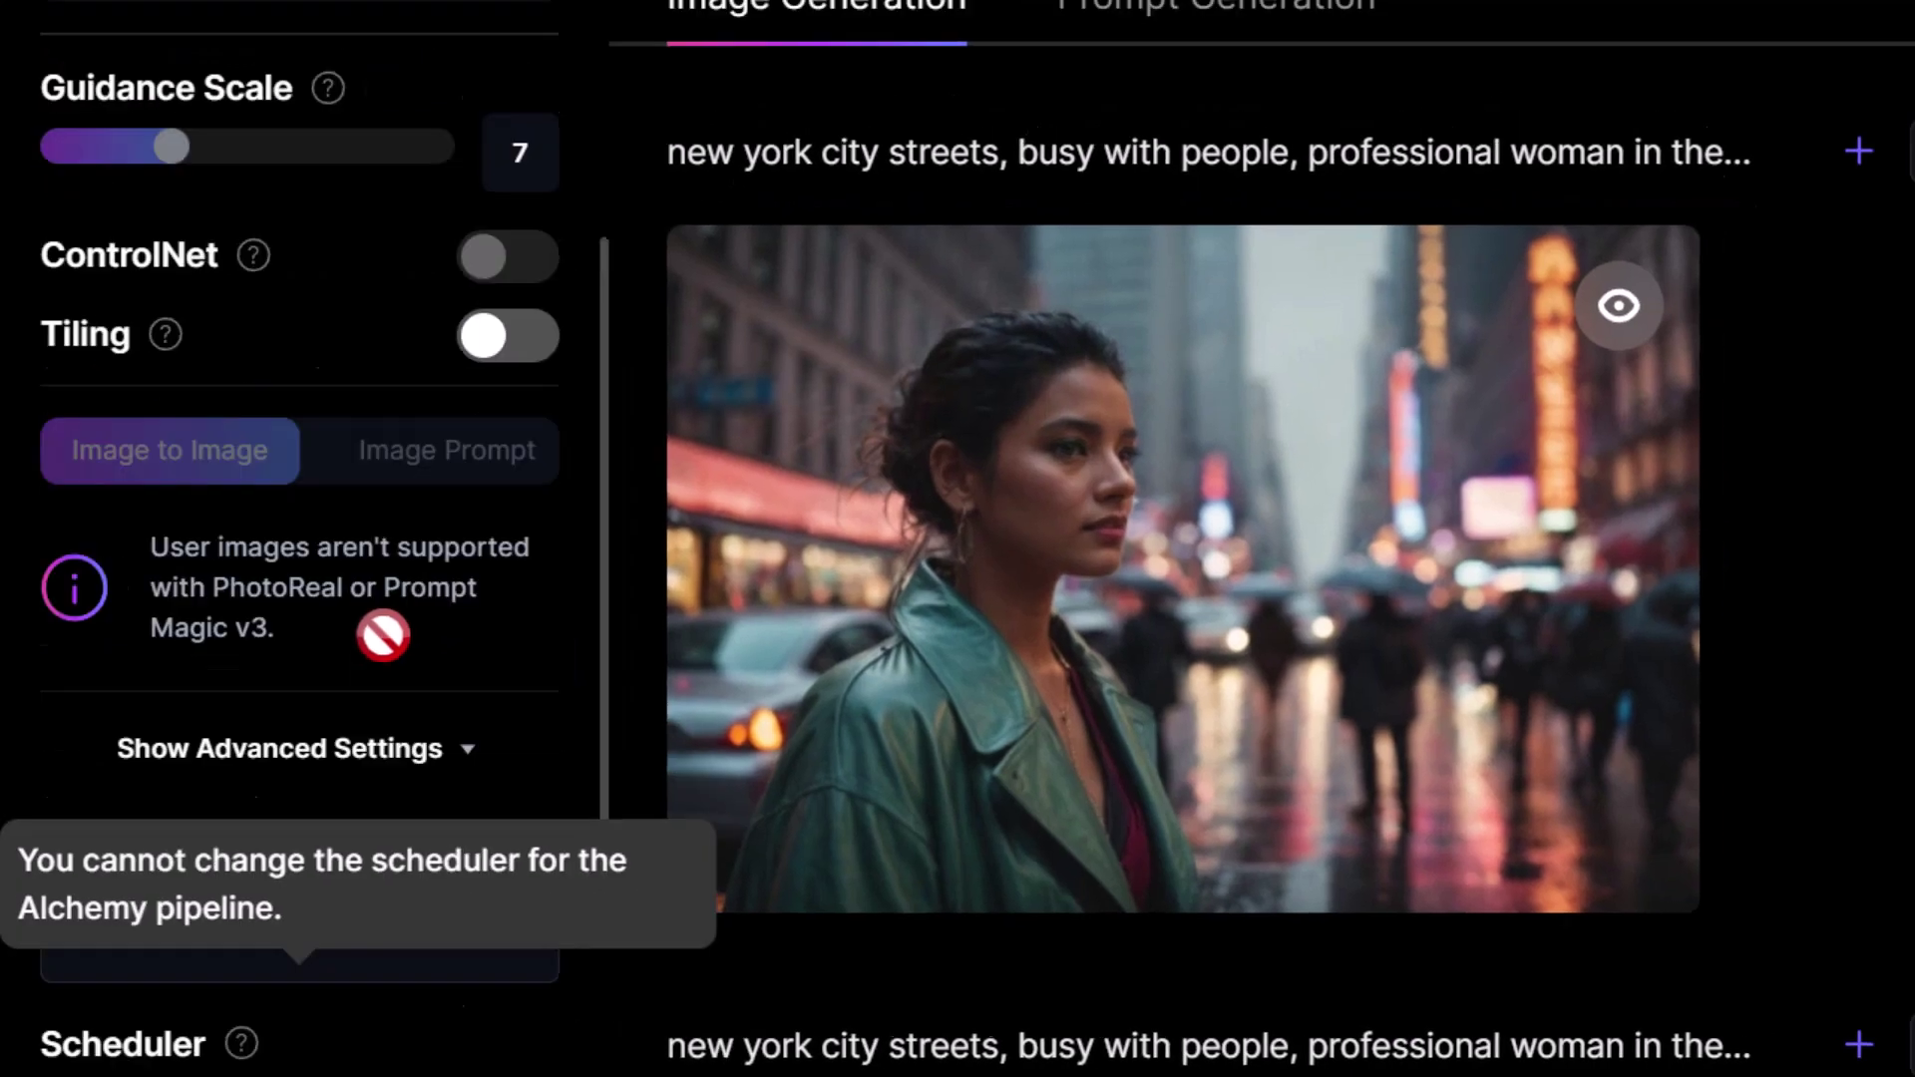
{"action": "scroll", "coordinate": [383, 634], "scroll_direction": "up", "scroll_amount": 5}
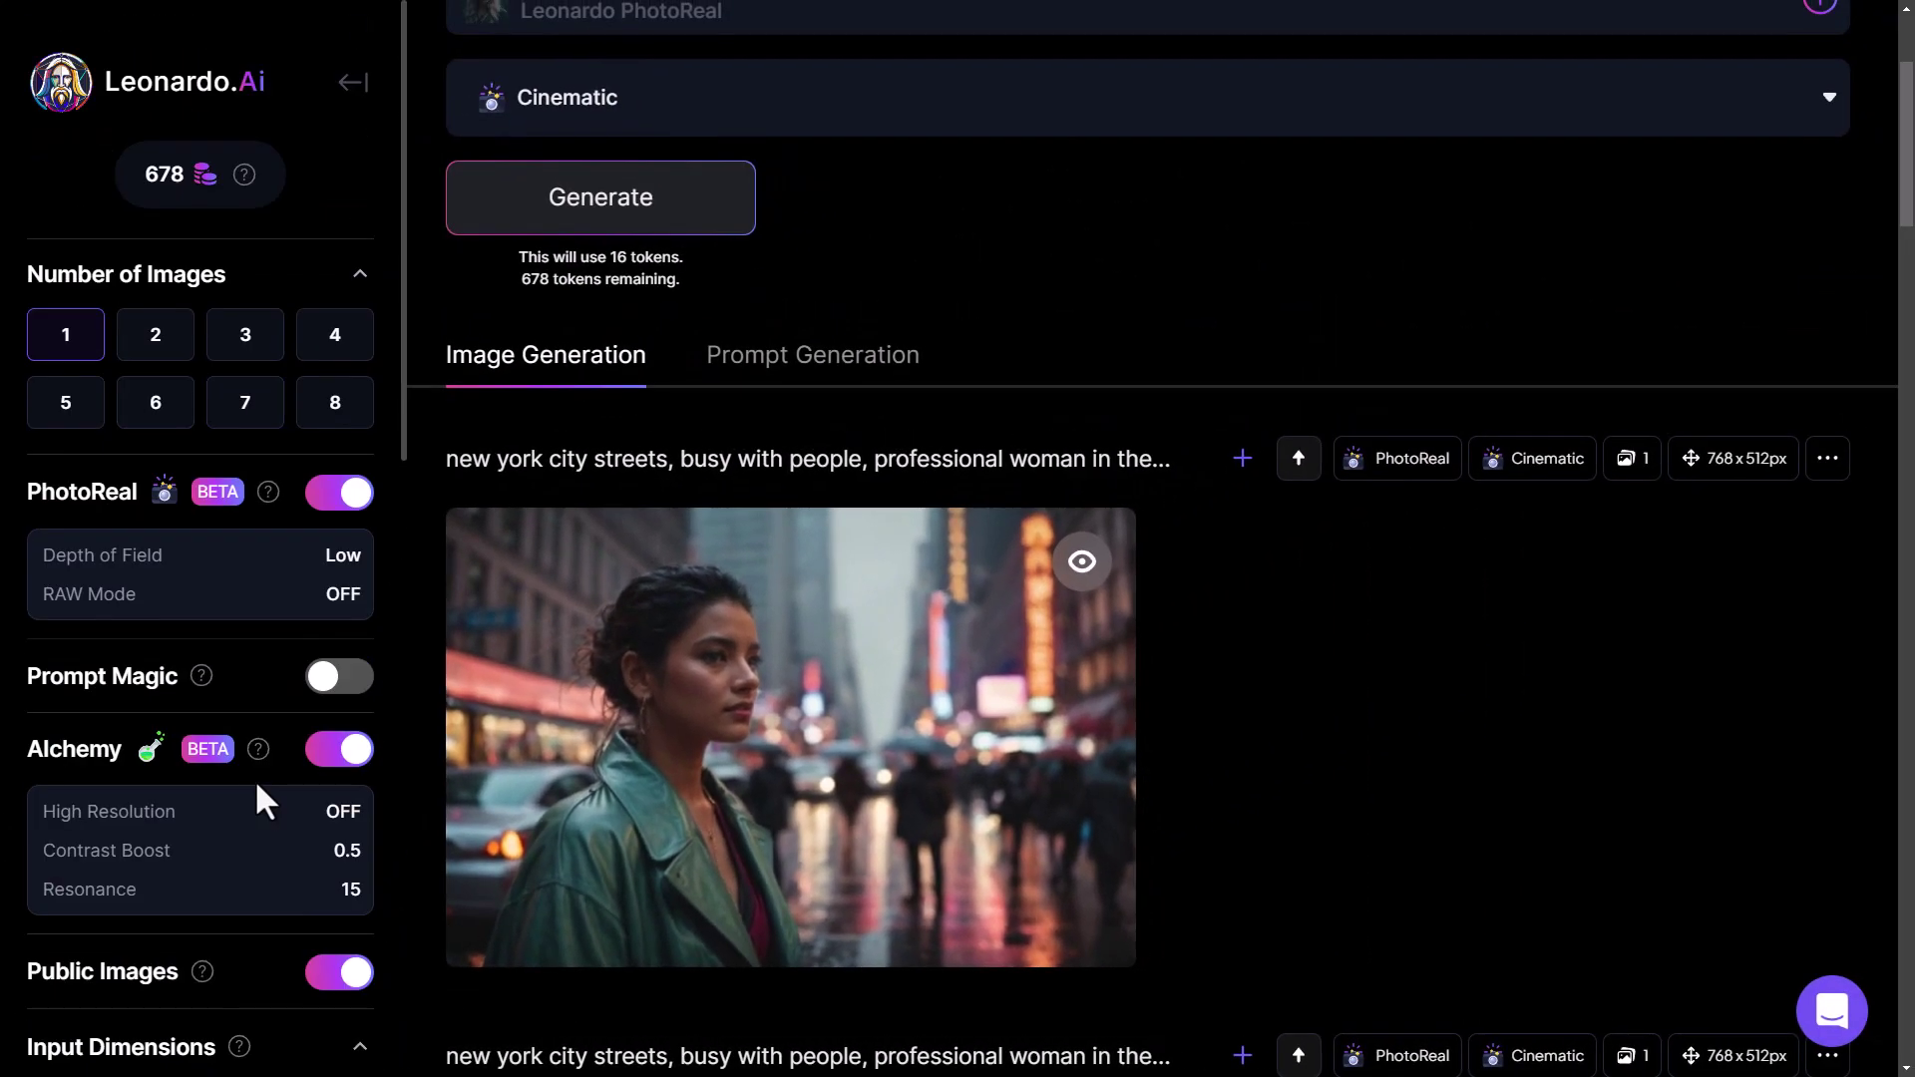